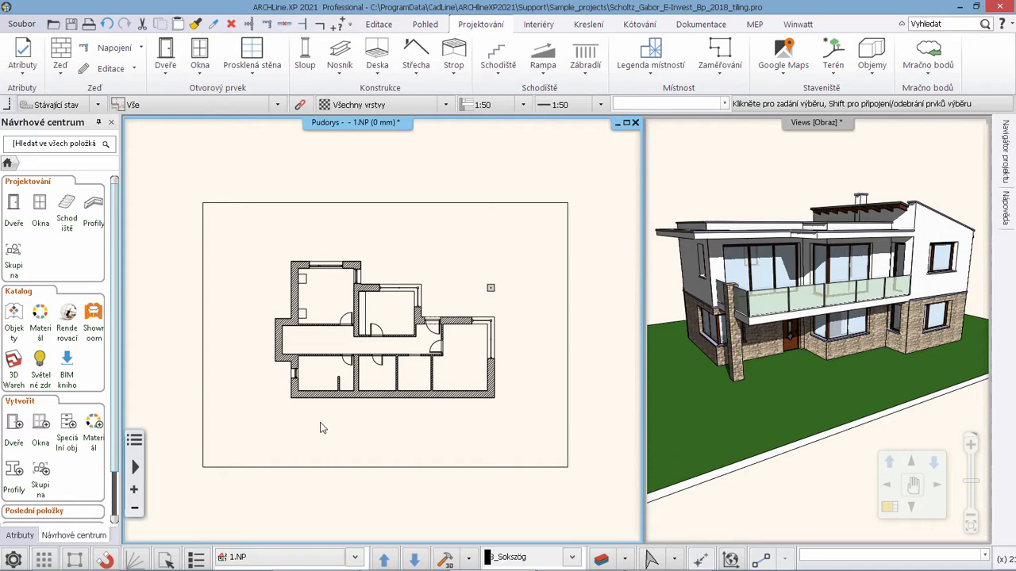
Draw a rectangle about 14340 by 11691 mm over the house, offsetting its first corner 500*3+60 mm outward from the house's lower-right corner
left_click(588, 24)
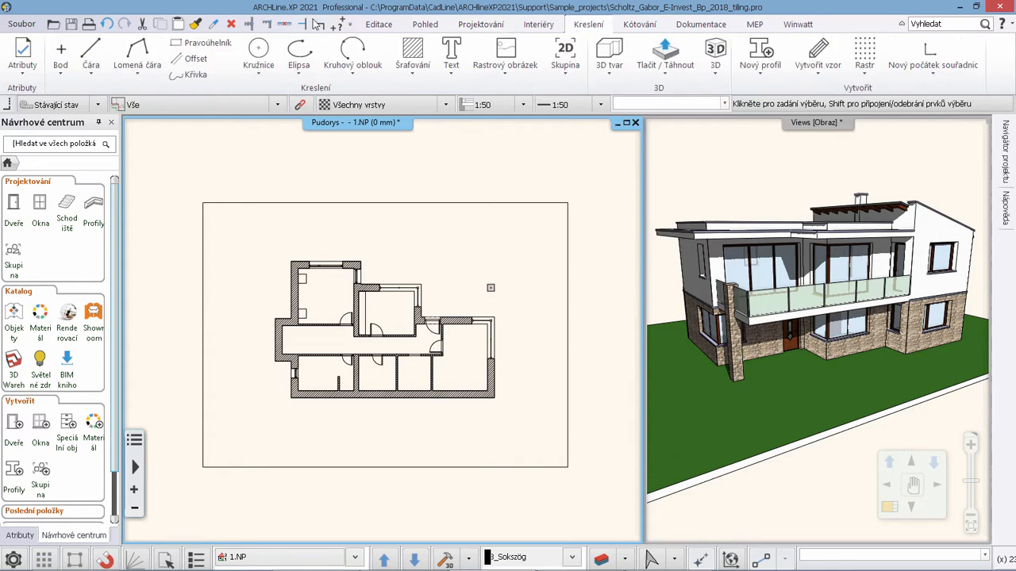
left_click(190, 42)
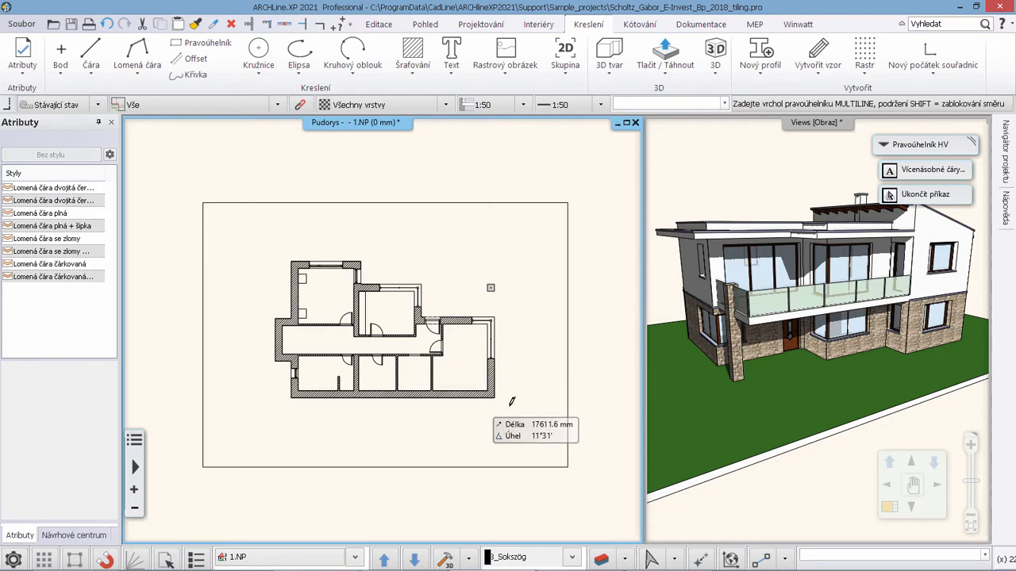
left_click(701, 560)
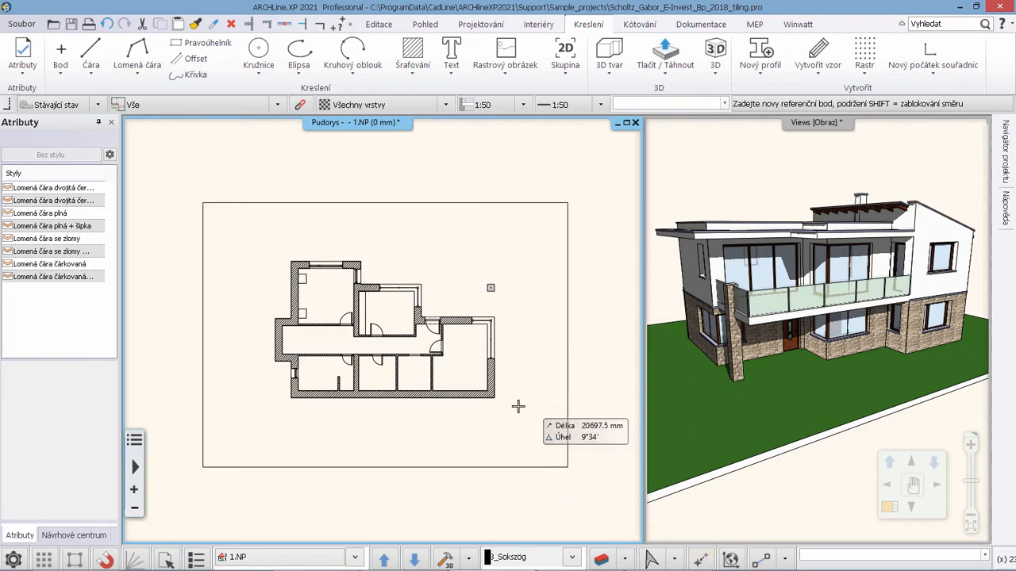
left_click(494, 398)
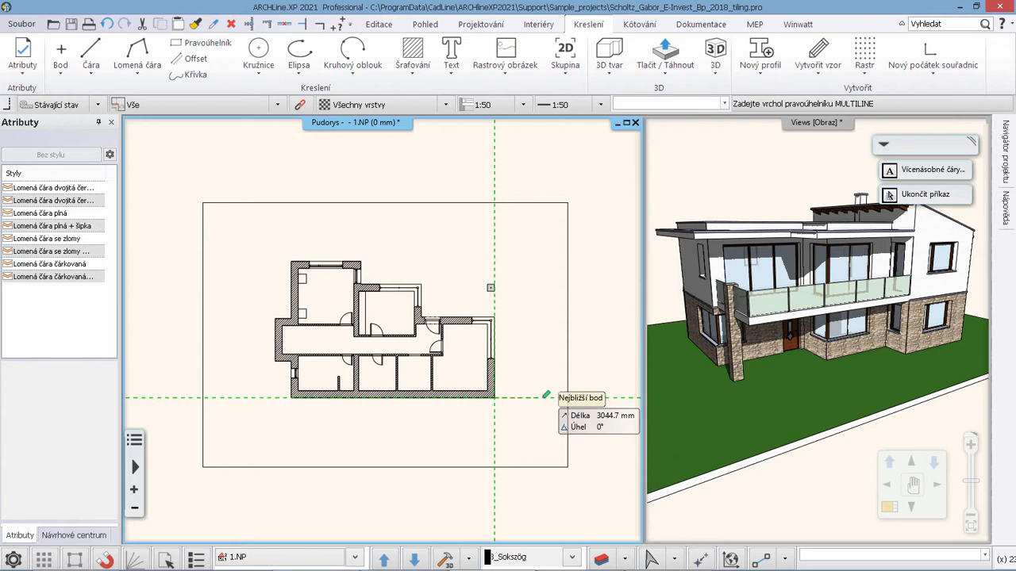
type("5")
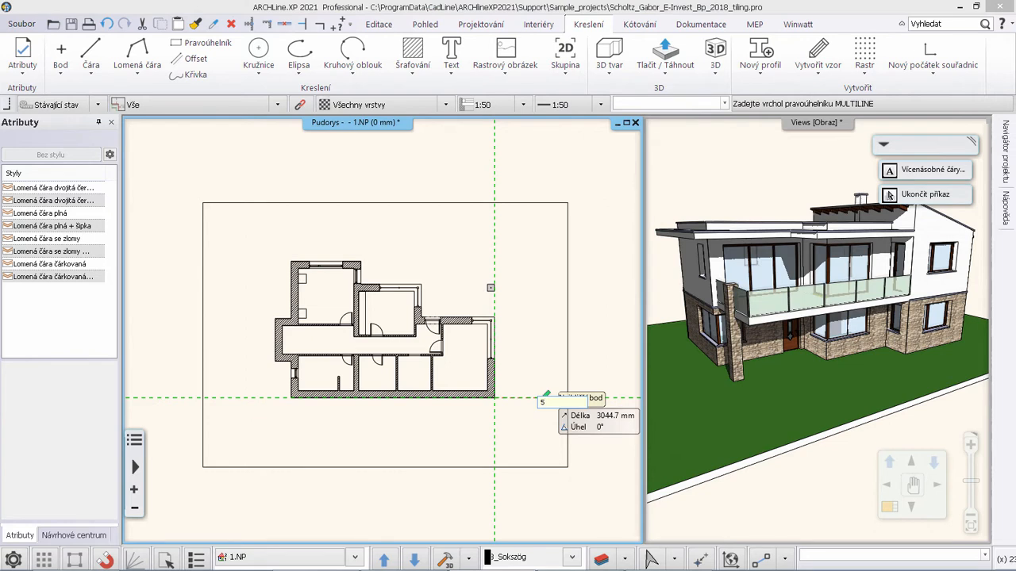
type("00*3")
type("+60")
key("Return")
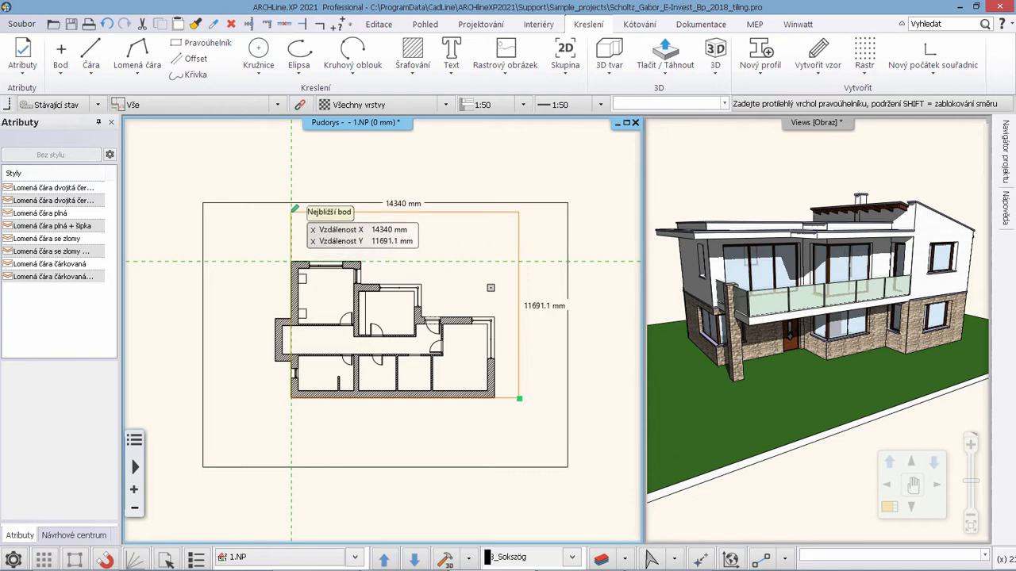
left_click(291, 211)
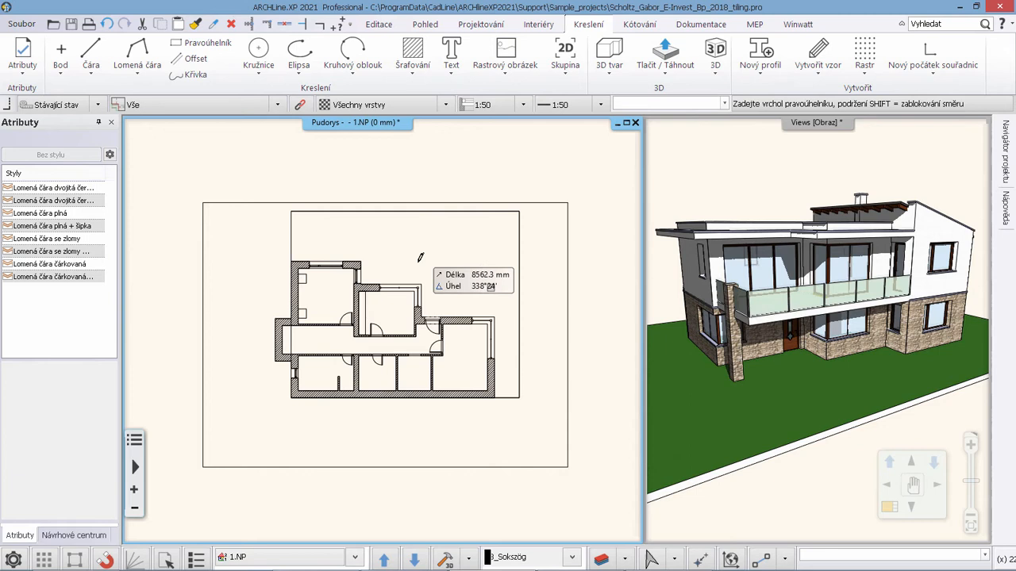
key("Escape")
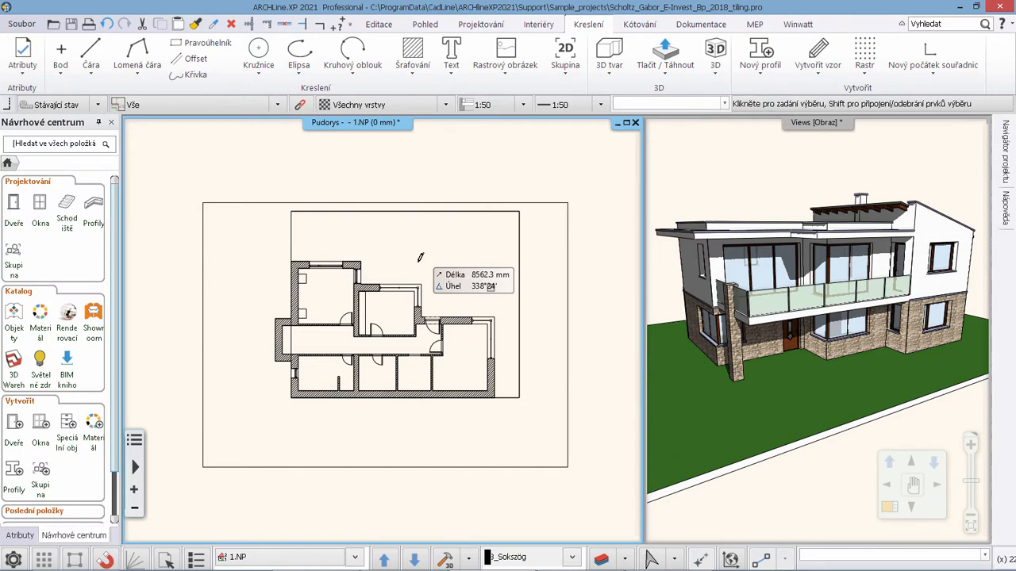
Start floor tiling (Pokládka podlahy) on the large plot slab and place the sketch at its lower-left corner
right_click(572, 228)
mouse_move(574, 228)
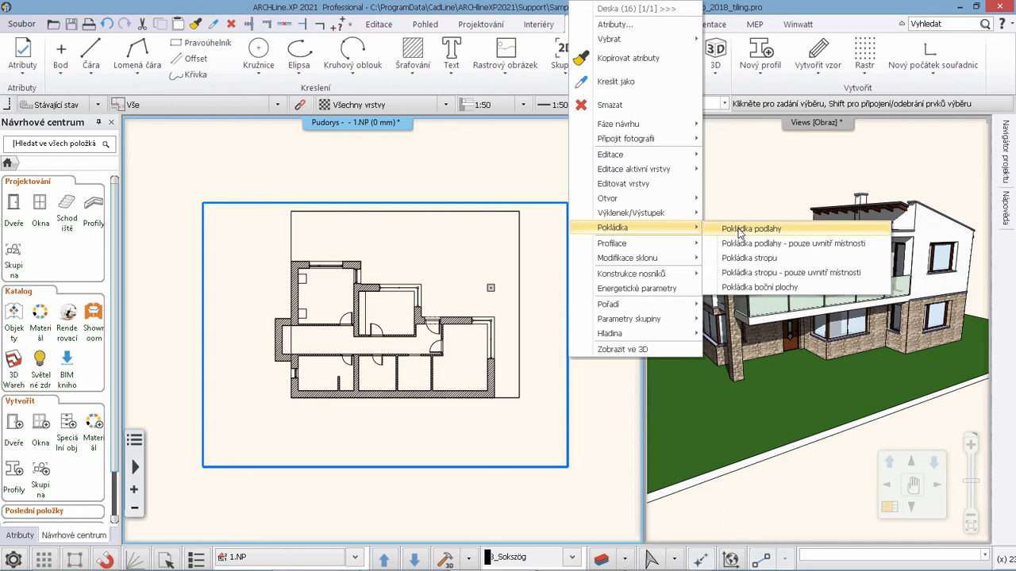
left_click(739, 230)
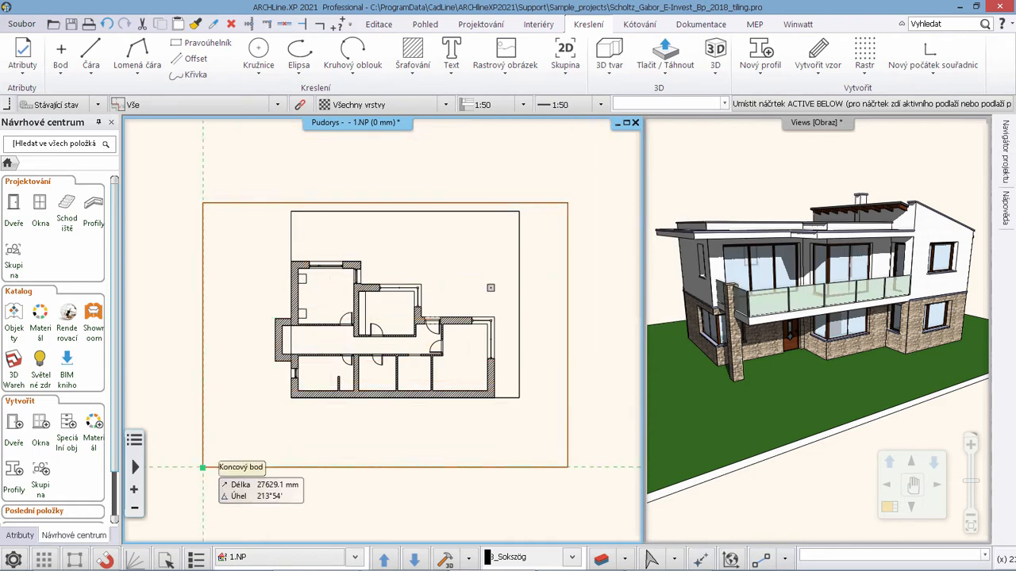
left_click(203, 468)
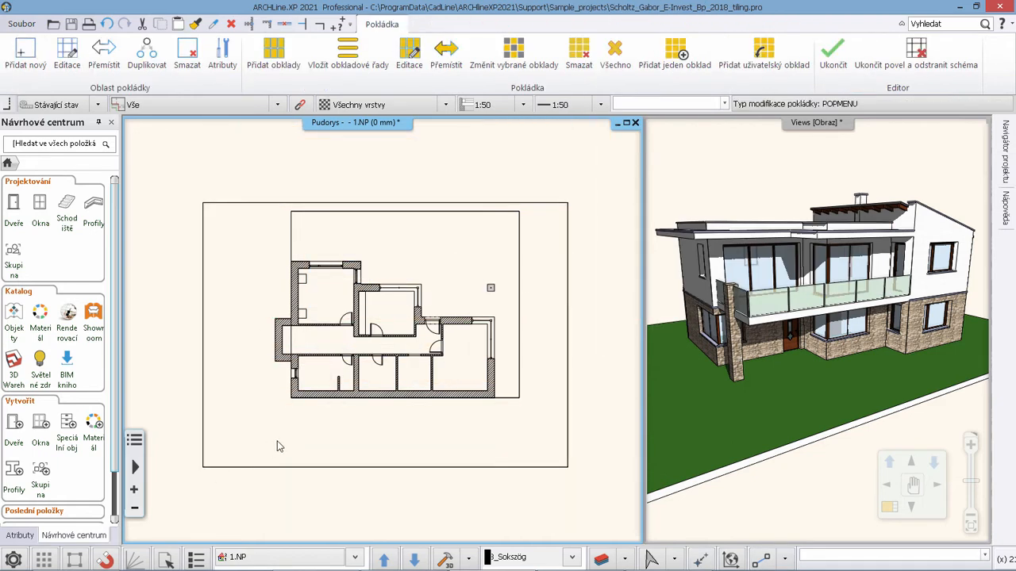
Add a tiling area between the house and the drawn rectangle by detecting its contour with islands (Bod profilu s ostrůvky)
left_click(26, 51)
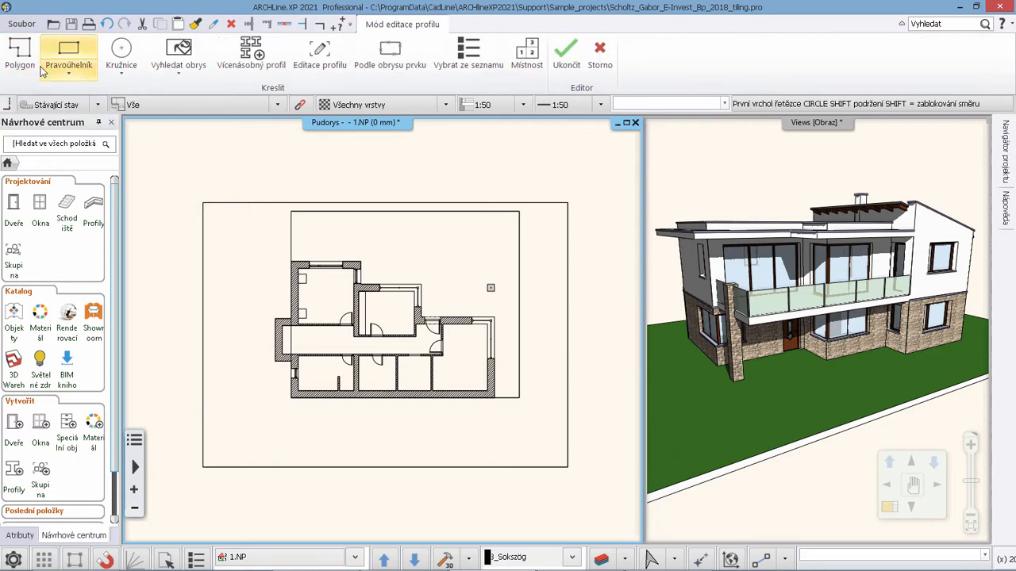
left_click(184, 74)
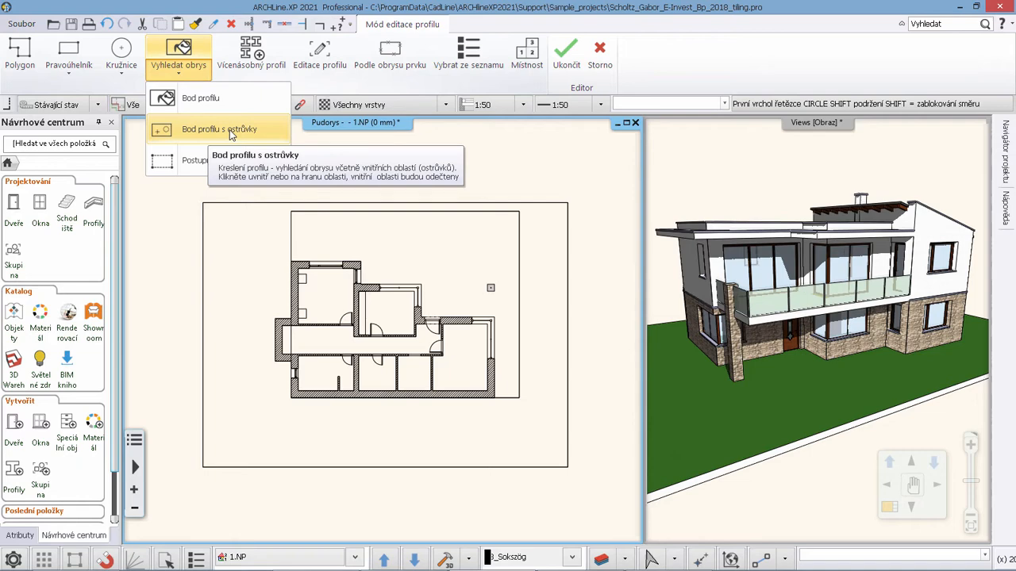
left_click(230, 129)
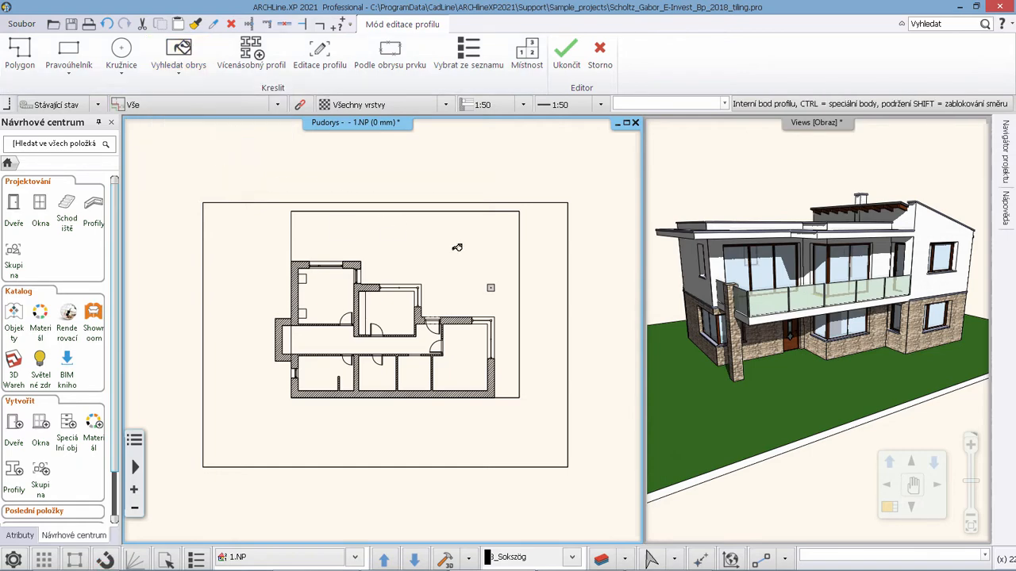
left_click(453, 274)
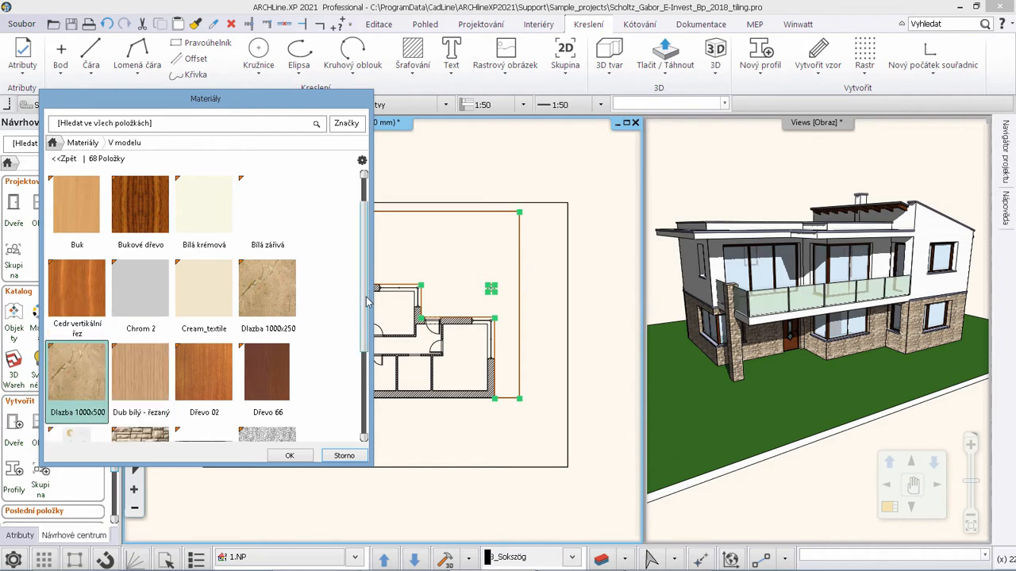
Assign the in-model material Tráva 003 to the new tiling area
scroll(368, 313, "down", 3)
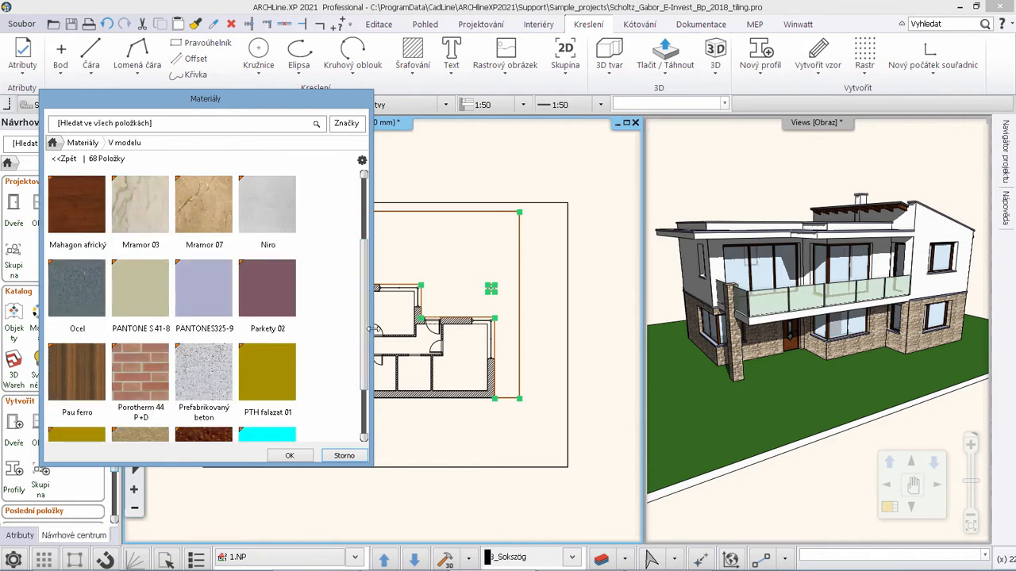
scroll(364, 317, "up", 2)
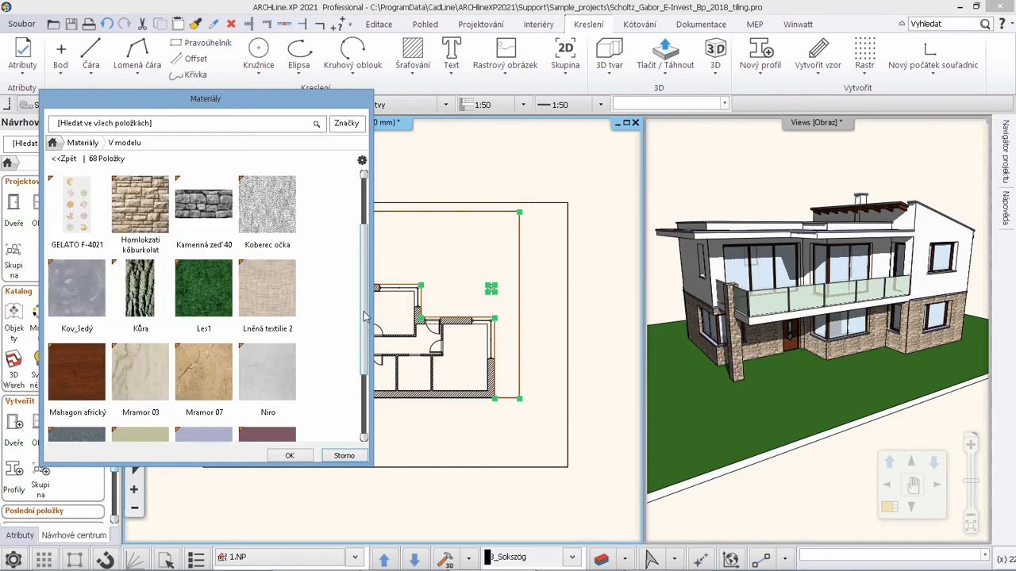
scroll(367, 365, "down", 3)
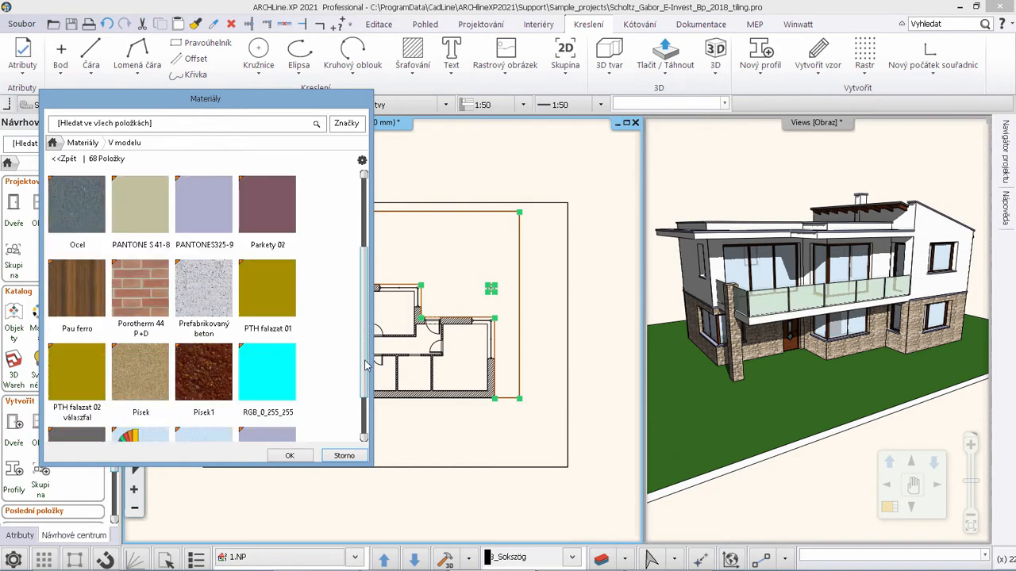
scroll(367, 365, "down", 5)
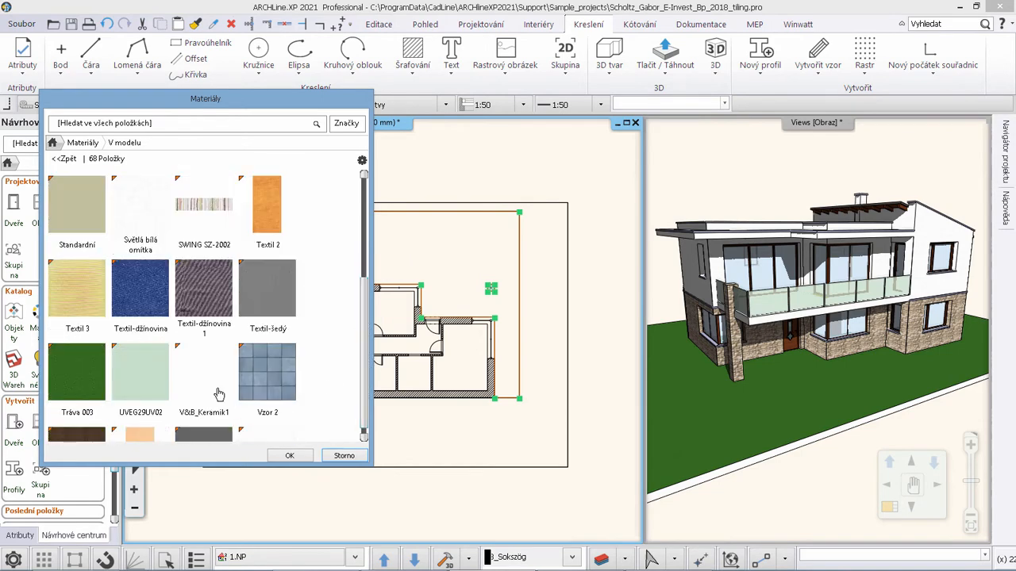
left_click(82, 378)
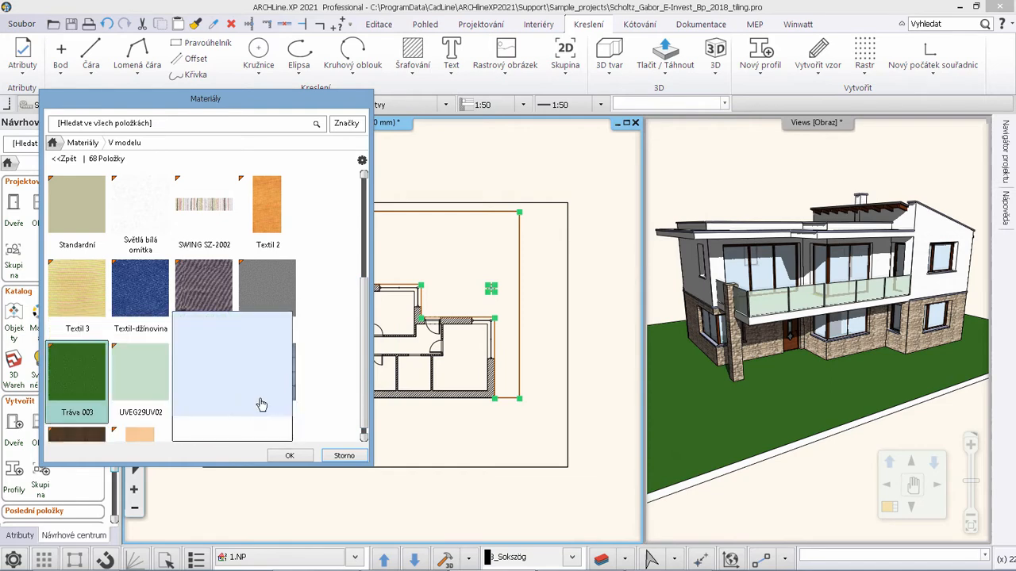
left_click(289, 455)
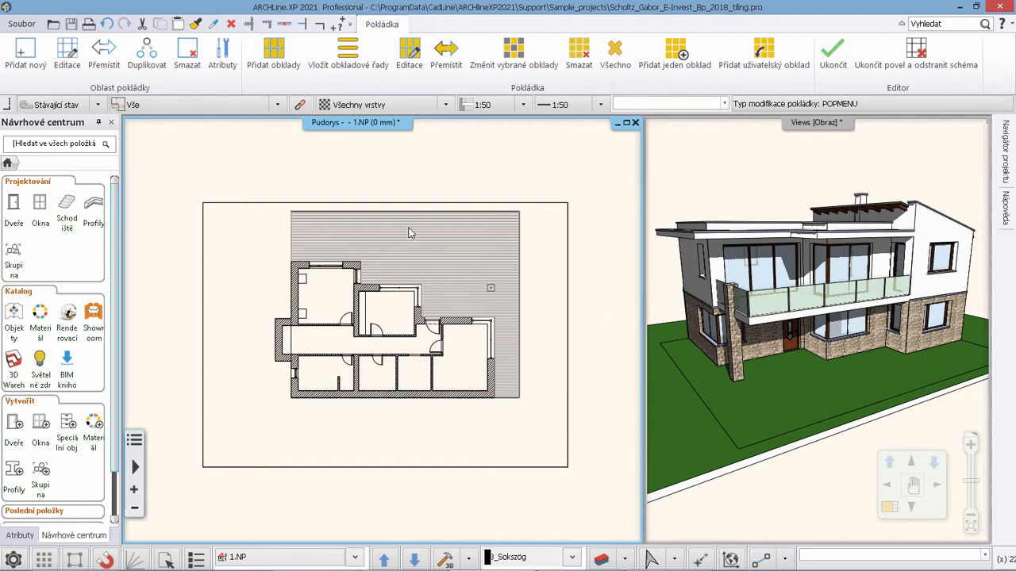
Start adding tiles to the new area between the house and the rectangle
left_click(274, 56)
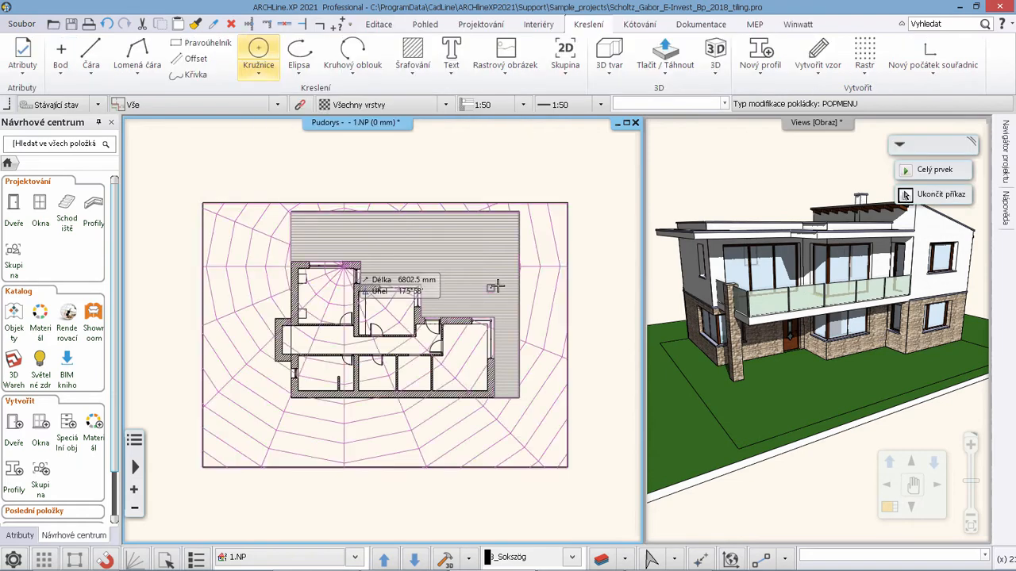
left_click(461, 266)
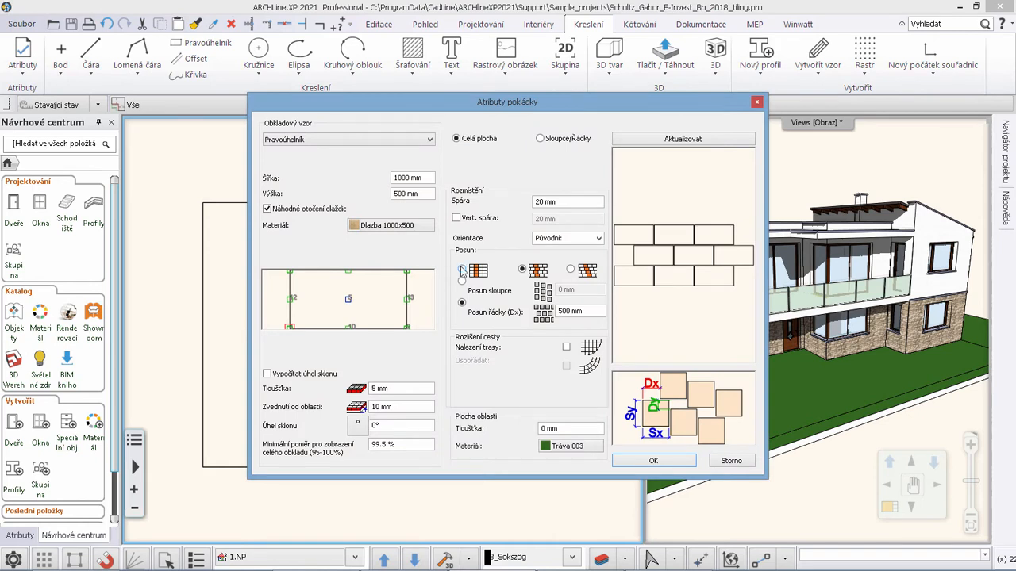
Try the built-in tile patterns (Vestavěné vzory), then return the pattern type to Pravoúhelník
left_click(341, 142)
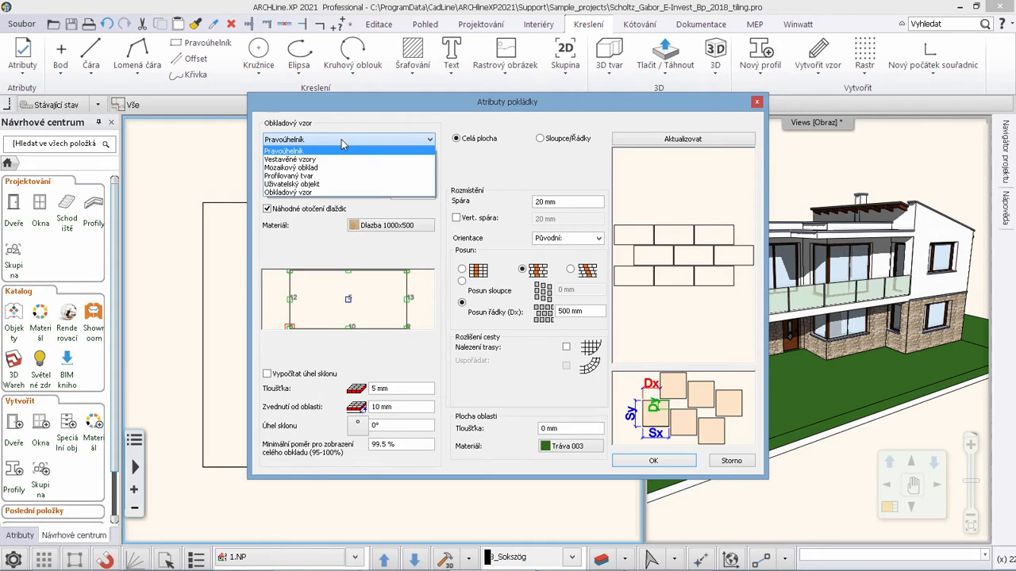
left_click(341, 159)
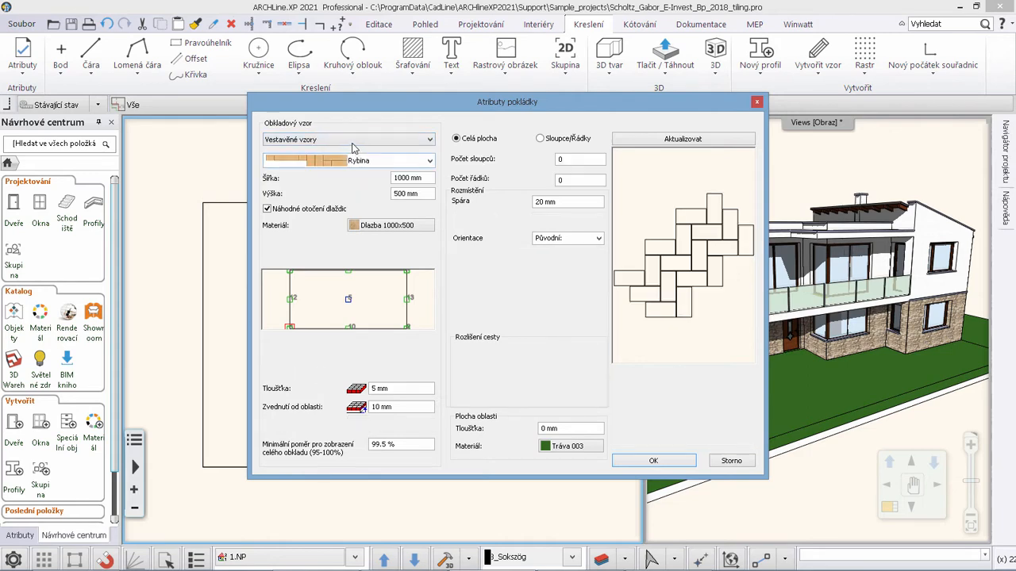
left_click(351, 141)
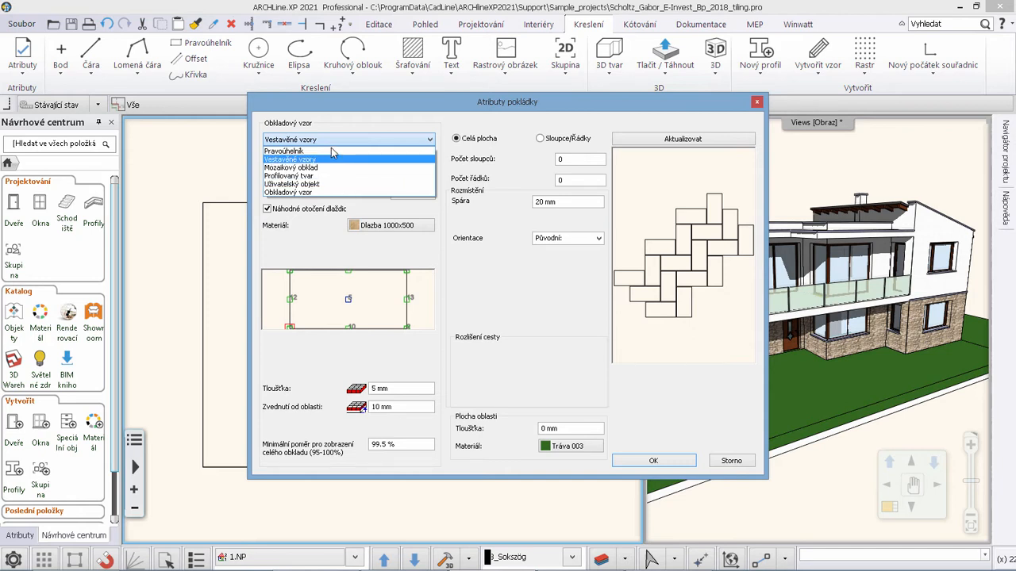
left_click(283, 151)
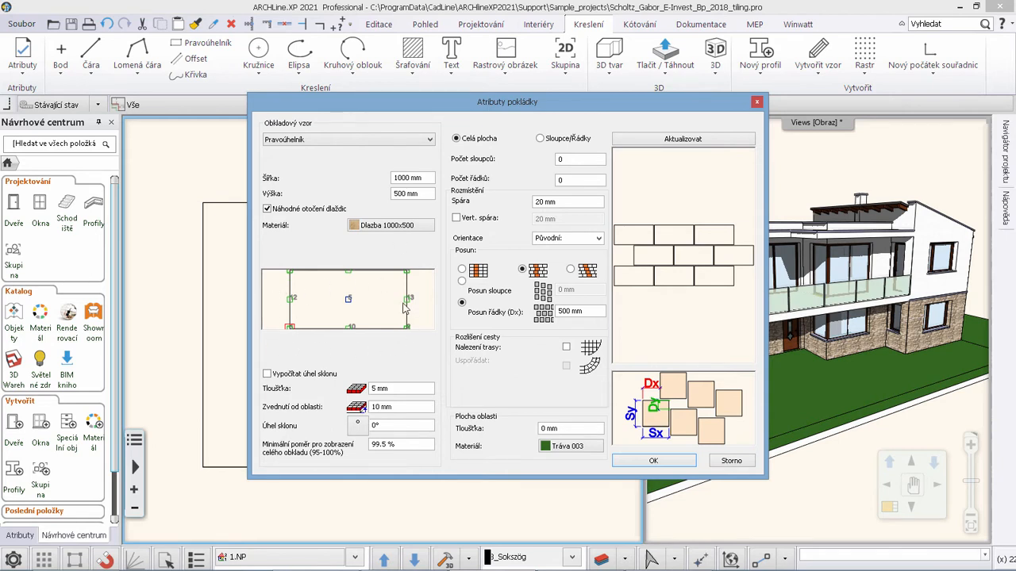
Set the tile thickness (Tloušťka) to 10 mm
left_click(403, 387)
left_click(410, 388)
type("10")
left_click(410, 407)
Try the Sloupce/Řádky layout with 1 column and refresh the tiling preview
left_click(541, 140)
left_click(573, 158)
type("1")
left_click(658, 141)
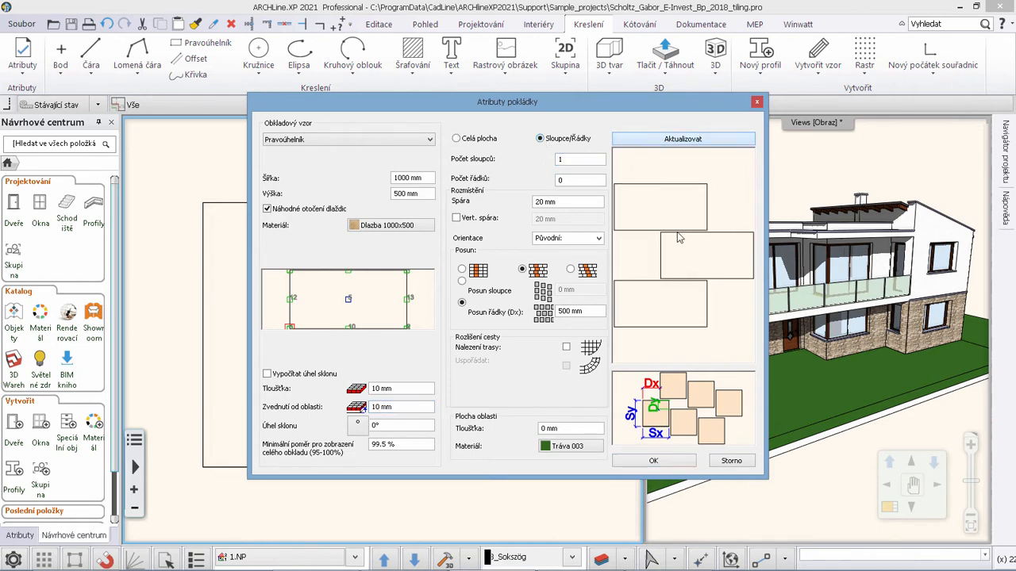
Try a single-row layout with 1 row and 0 columns, and refresh the tiling preview
double_click(576, 180)
type("1")
left_click_drag(577, 159, 530, 158)
type("0")
left_click(689, 142)
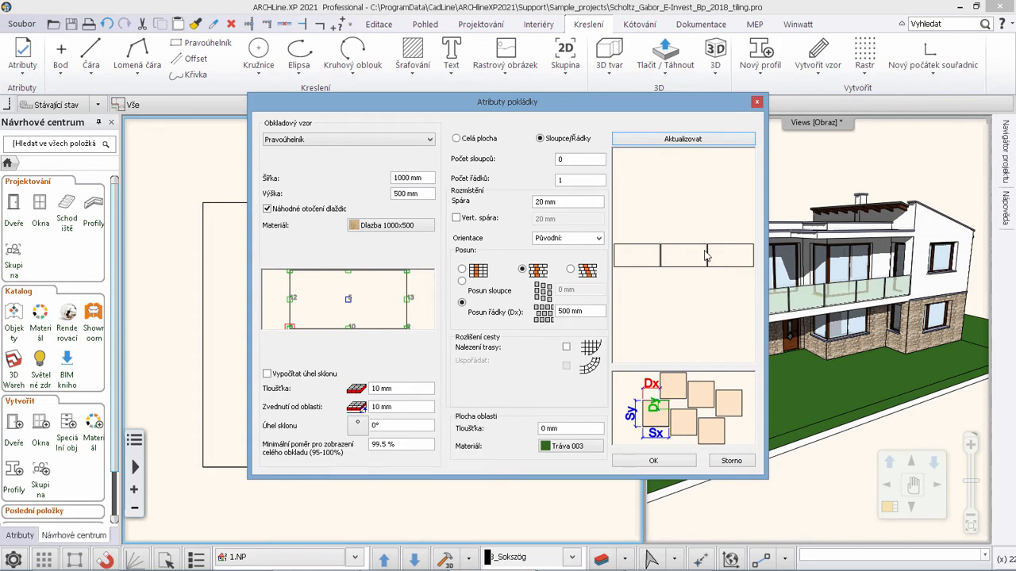
Set the tiling to cover the whole area (Celá plocha), check the refreshed preview up close and accept the tiling attributes
left_click(464, 141)
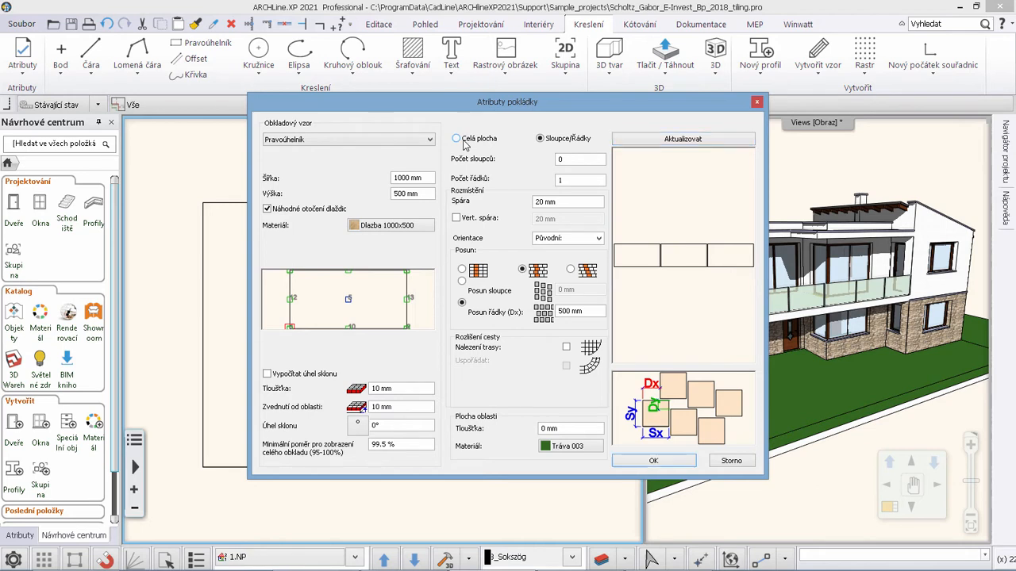
left_click(681, 140)
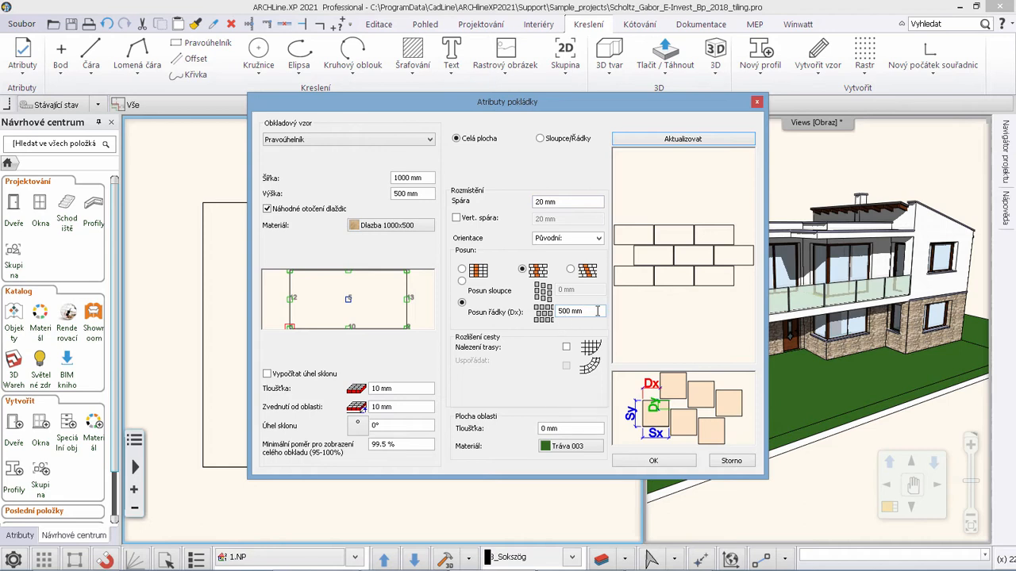
left_click(682, 139)
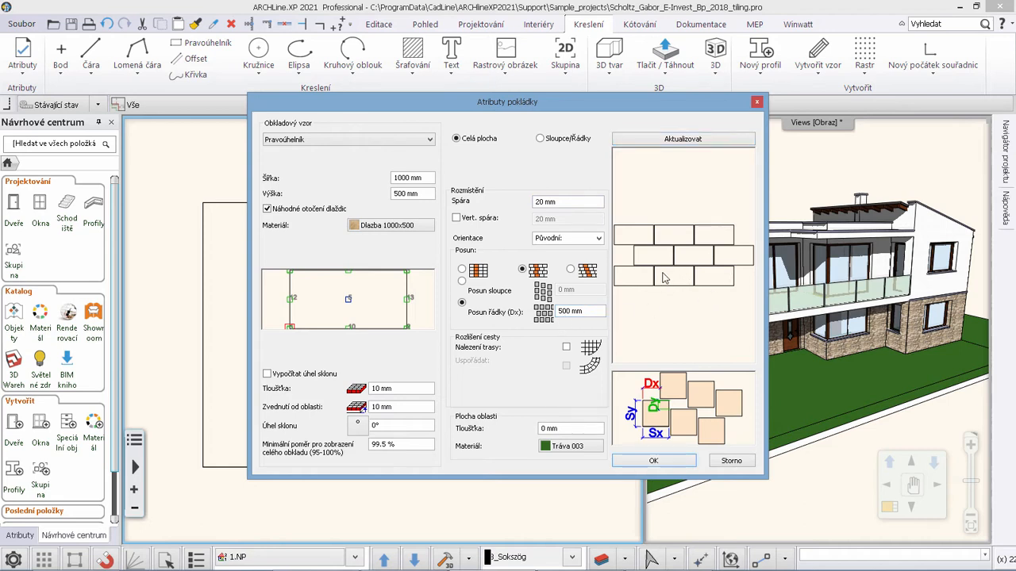
scroll(667, 276, "up", 3)
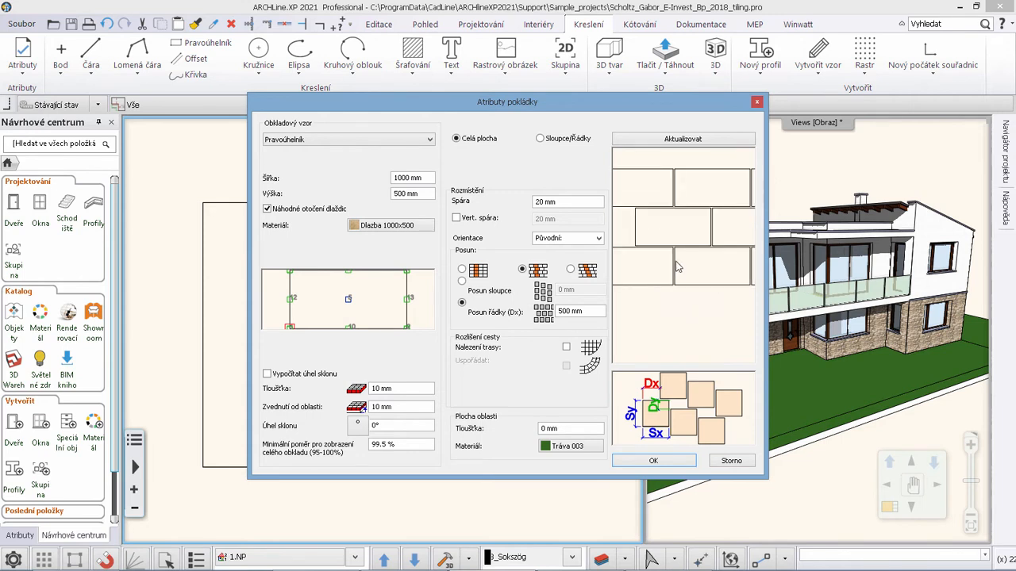
scroll(677, 267, "up", 1)
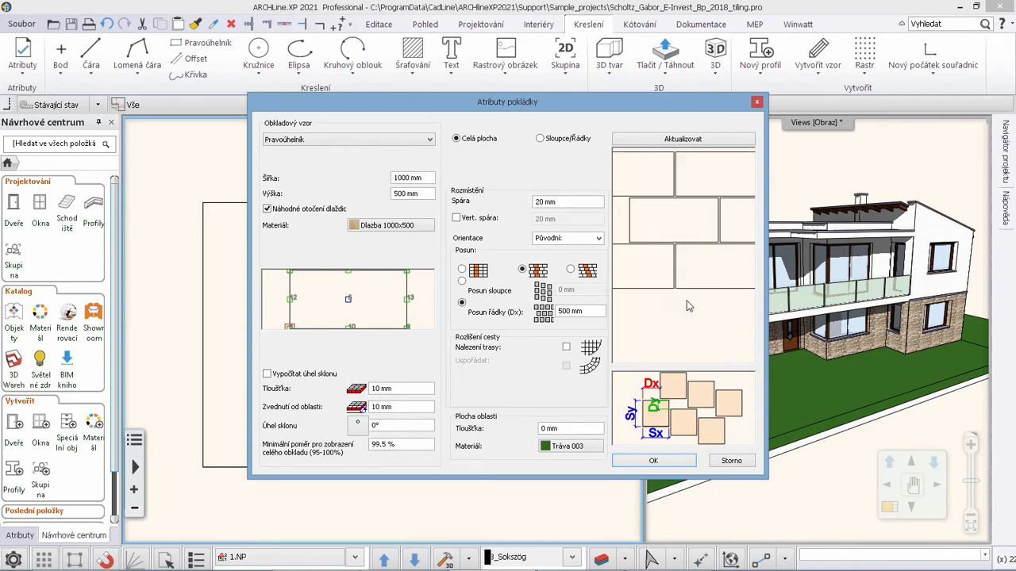
left_click(628, 462)
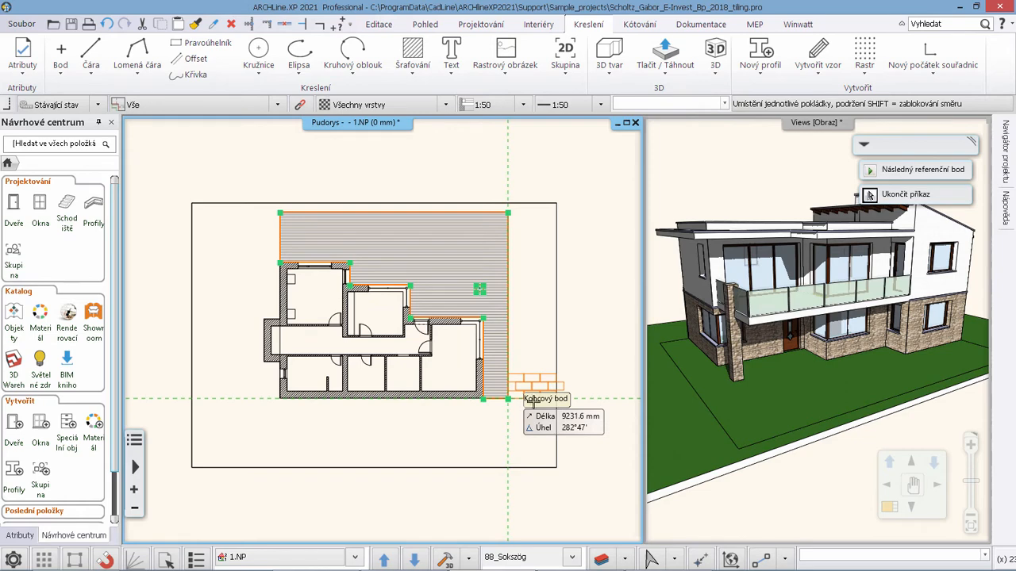
Place the tiling with its reference point at the paving area's lower-right corner and rotate the pattern to 90°
left_click(508, 398)
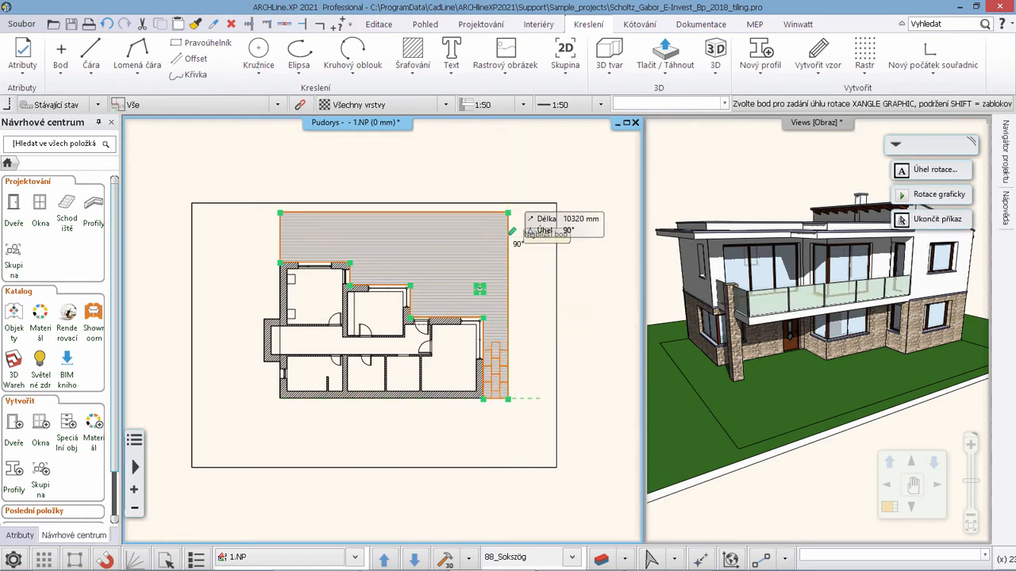
left_click(544, 256)
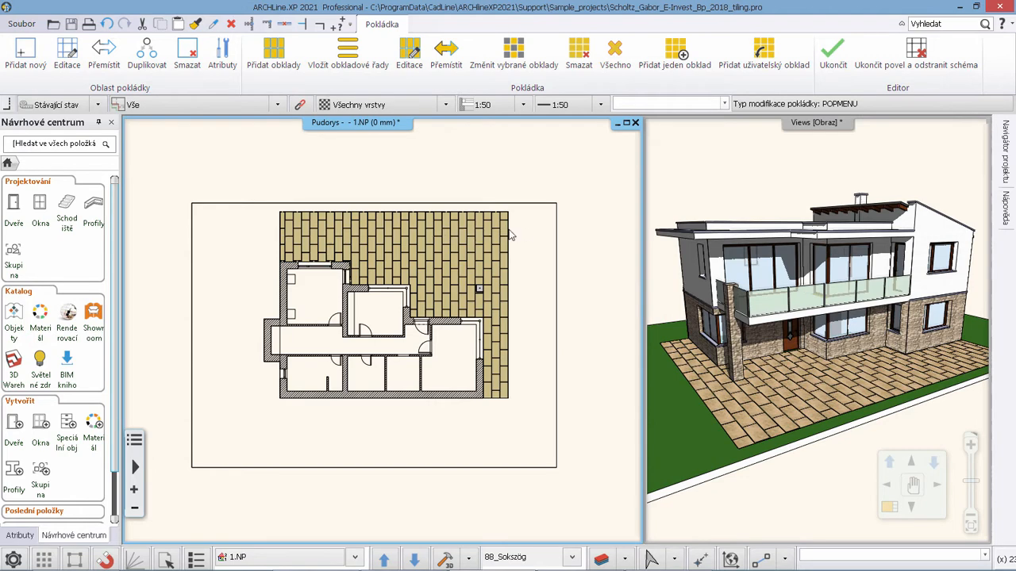
Edit the tiling area's outline and offset its upper edge inward to the first row of tile joints
left_click(69, 52)
left_click(455, 276)
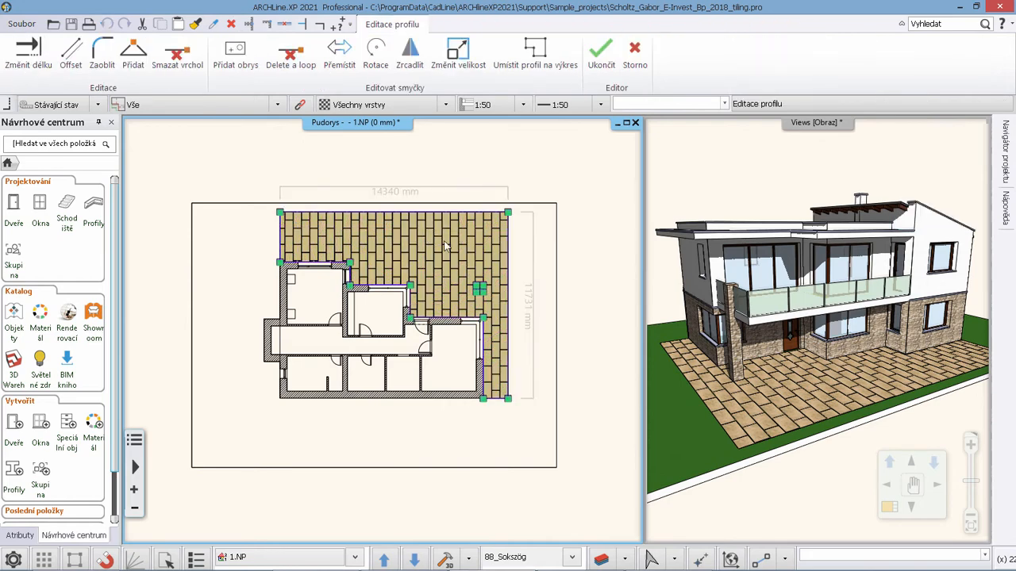
scroll(445, 247, "up", 5)
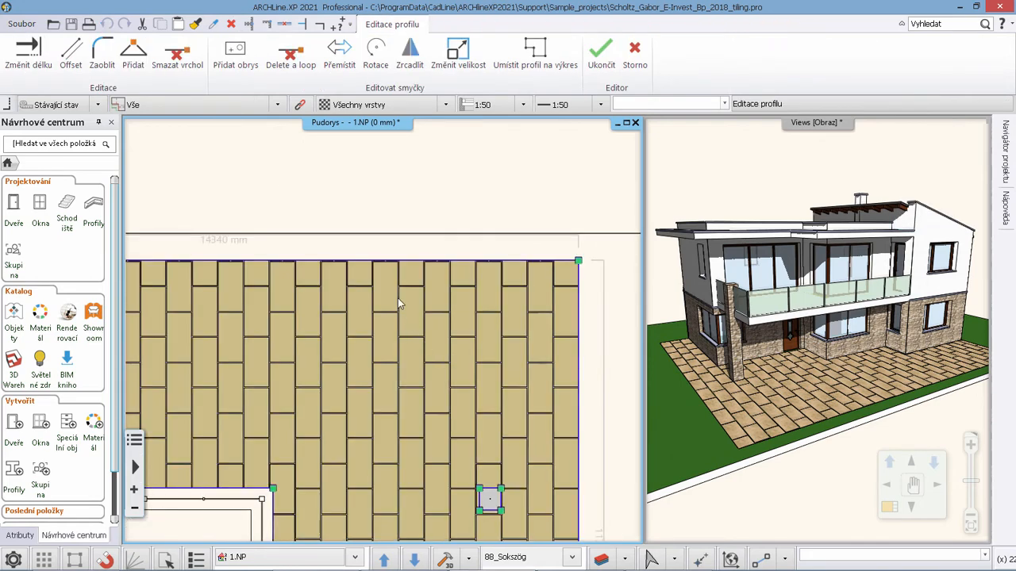
mouse_move(416, 262)
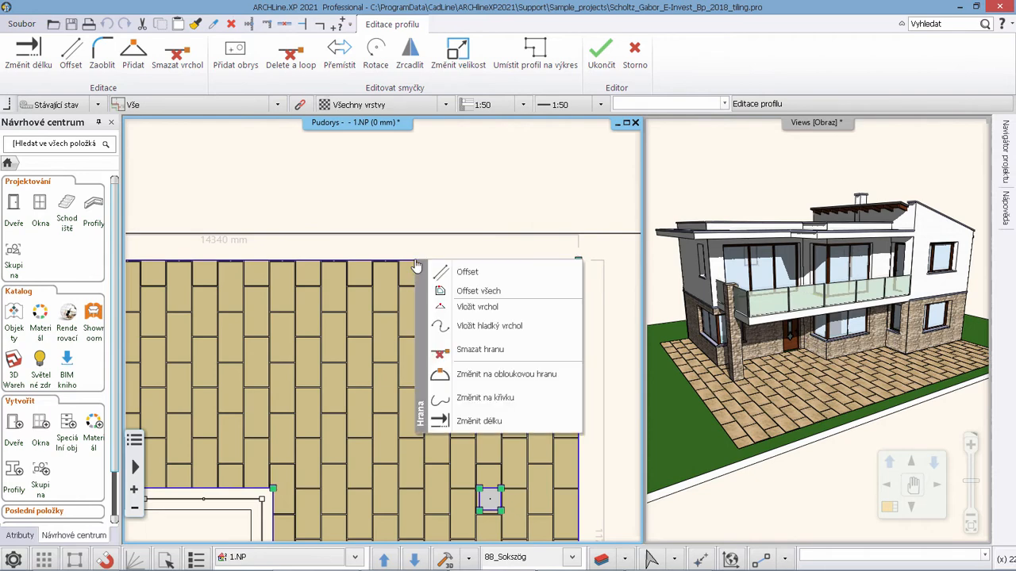
left_click(468, 272)
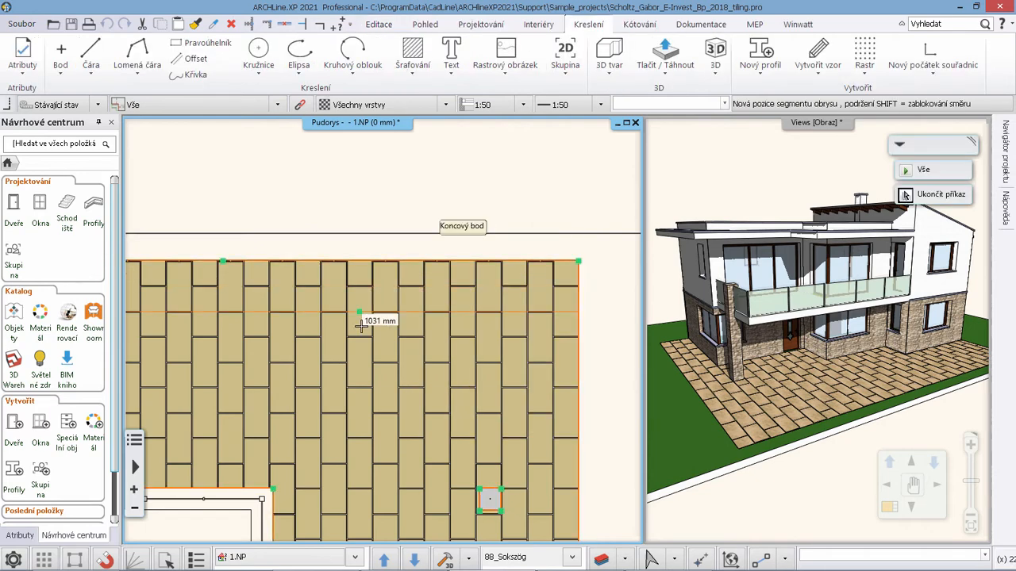
scroll(364, 300, "up", 2)
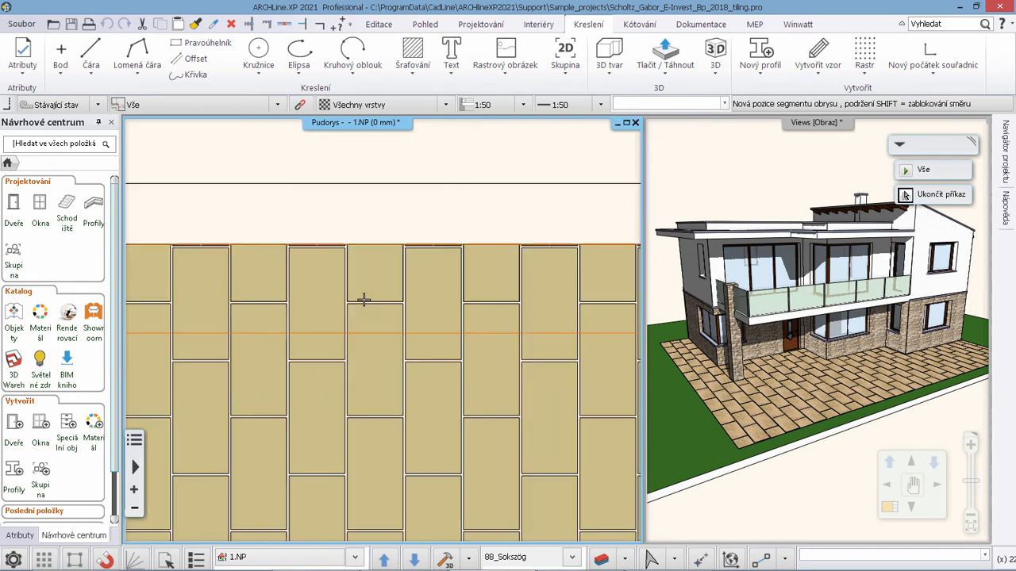
scroll(373, 309, "up", 1)
left_click(406, 304)
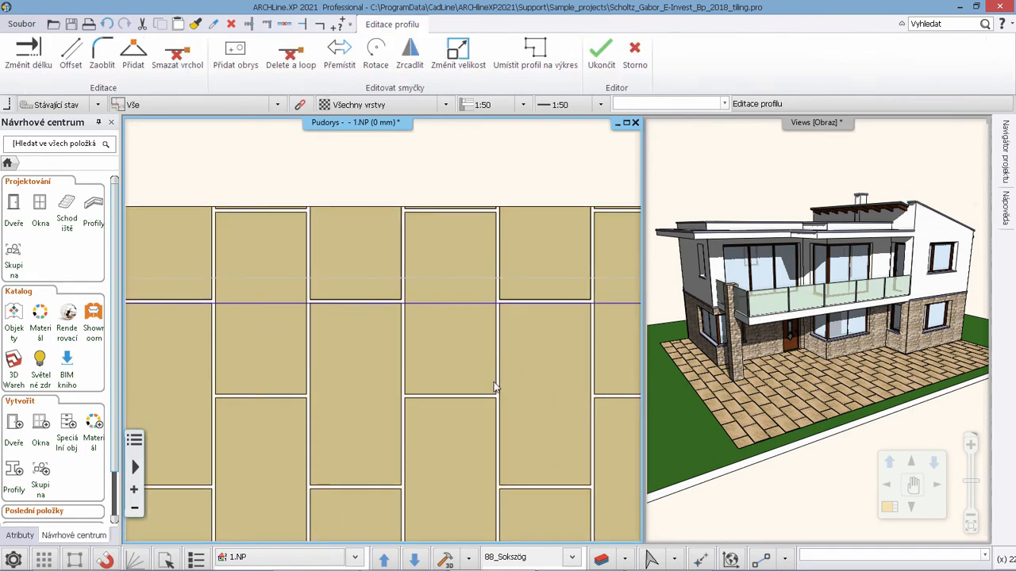
Insert a vertex on the outline's upper edge at a tile corner 3640 mm from the right end
scroll(522, 367, "down", 4)
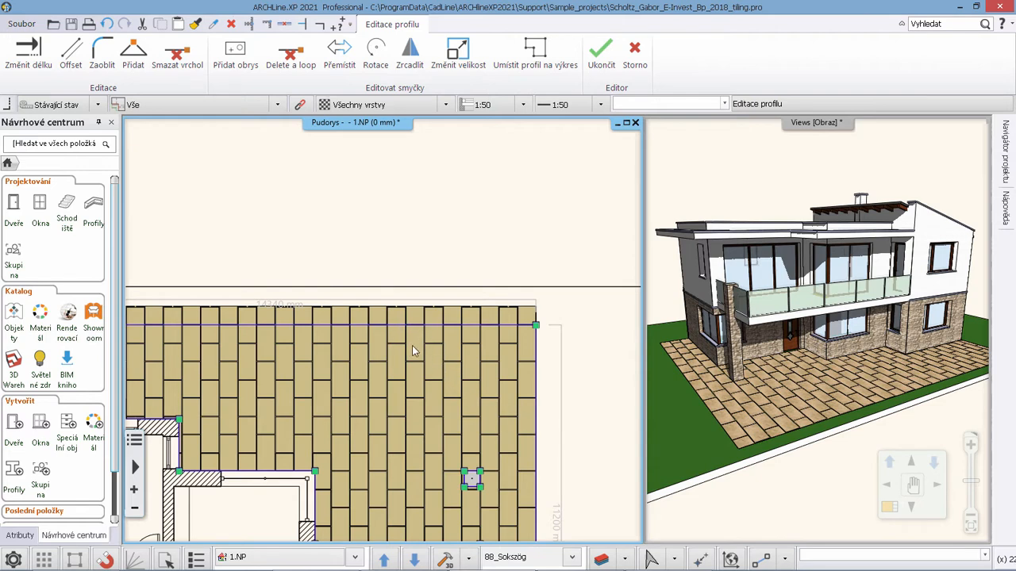
scroll(412, 346, "up", 4)
scroll(503, 371, "down", 2)
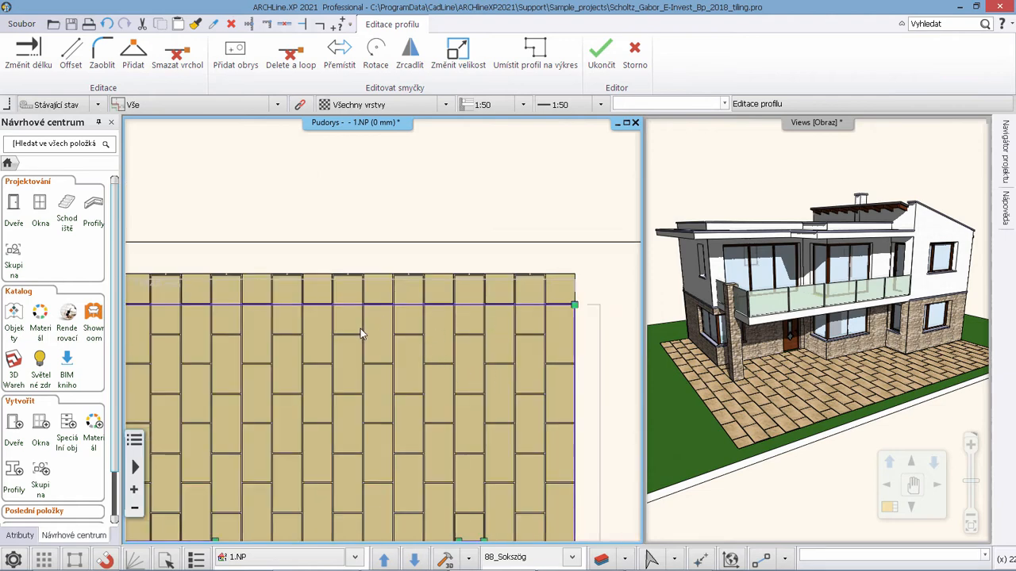
scroll(361, 329, "up", 4)
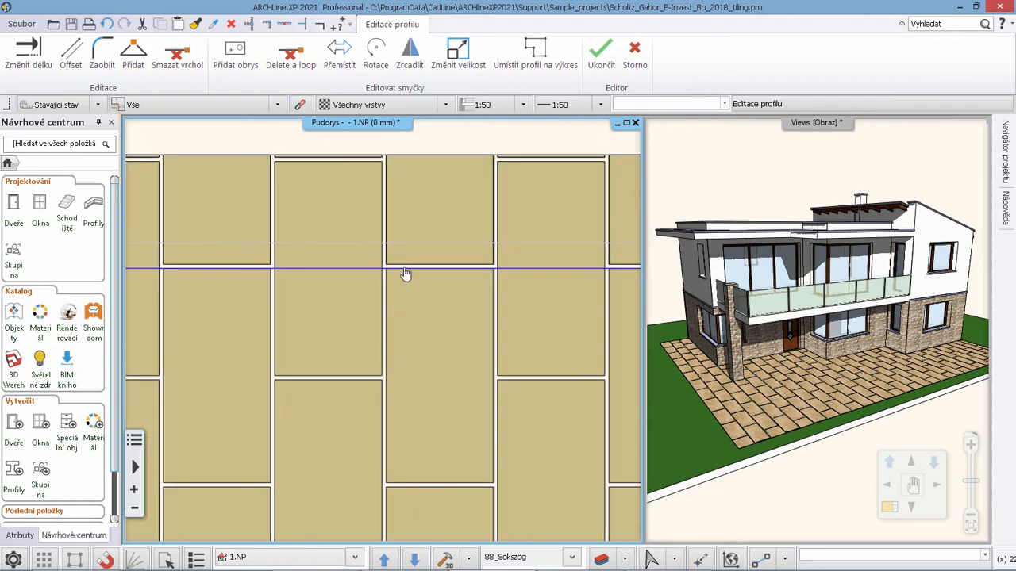
right_click(406, 274)
left_click(439, 299)
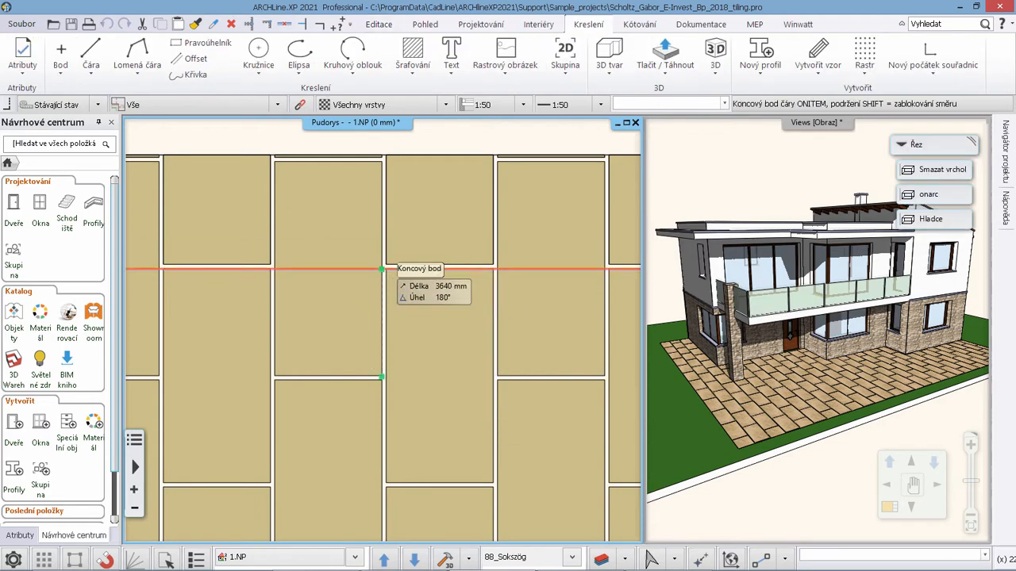
left_click(382, 269)
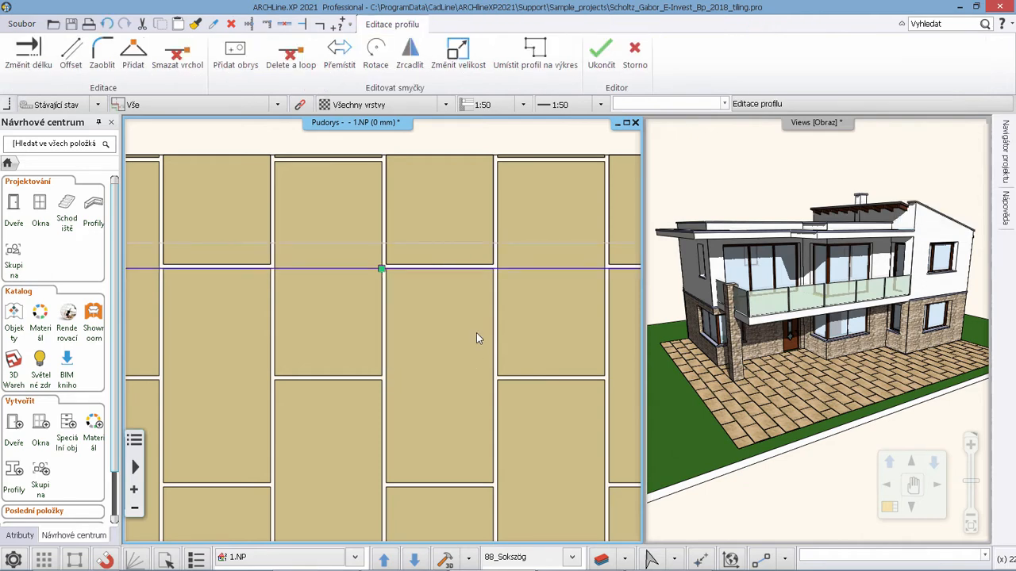
Move the outline's upper-right vertex 3560 mm down the right edge to cut the corner diagonally, and finish the outline edit
scroll(476, 338, "down", 4)
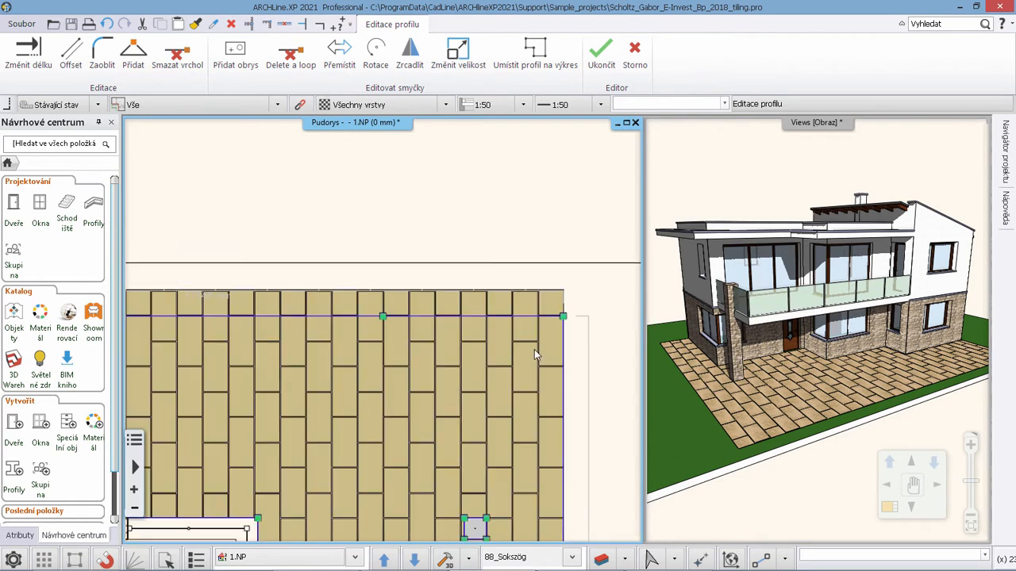
mouse_move(572, 327)
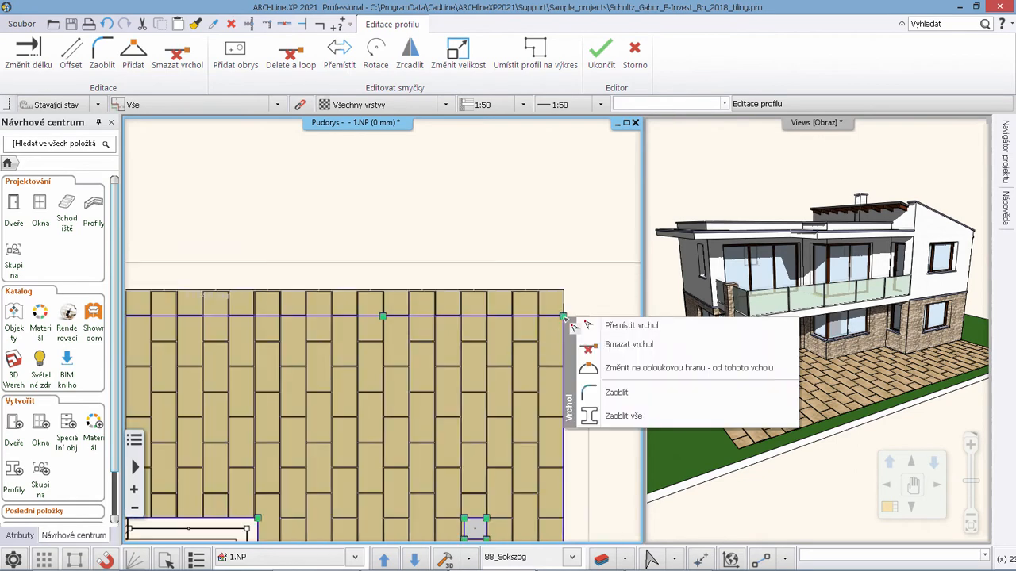
left_click(627, 326)
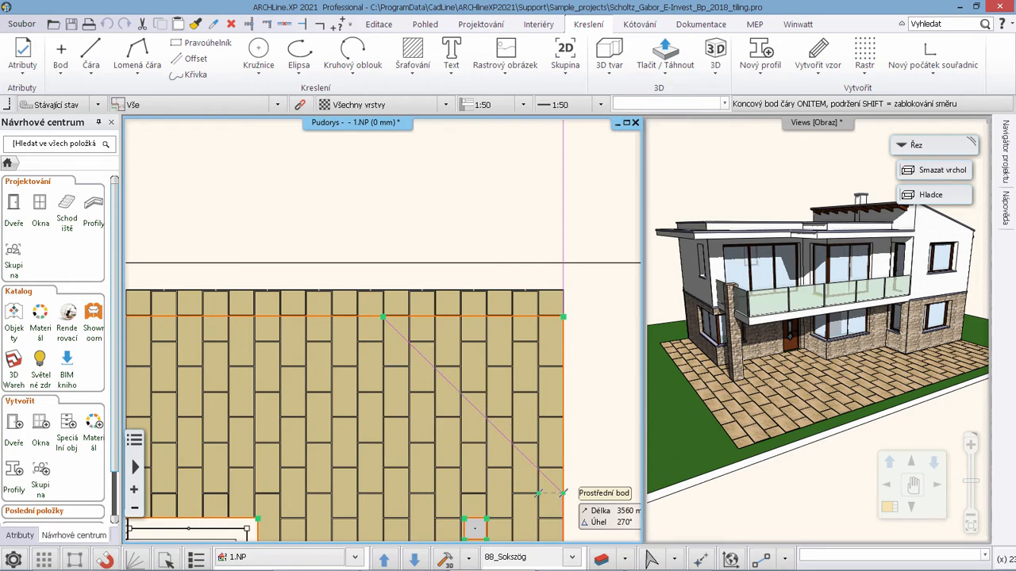
left_click(563, 494)
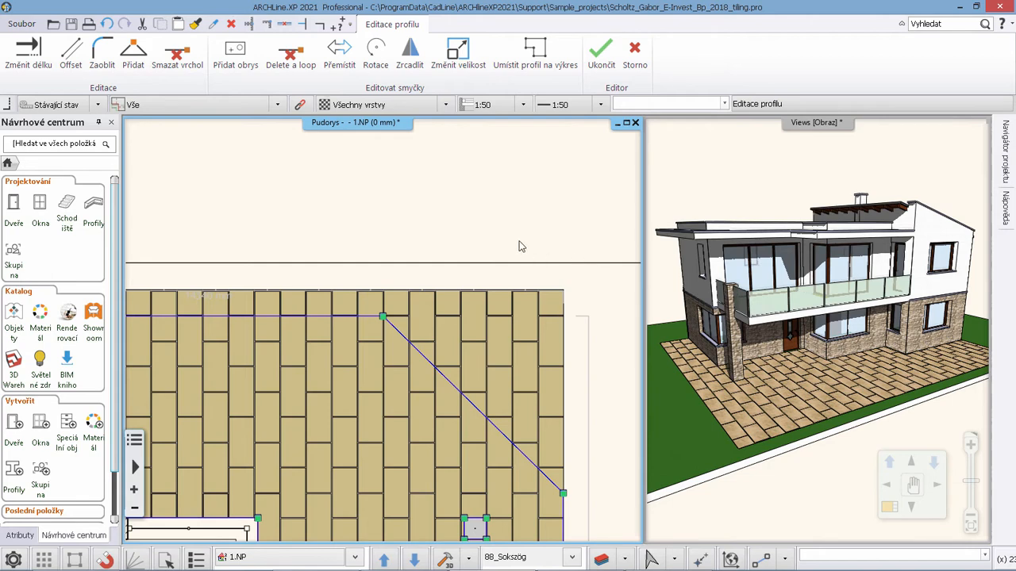
key("Return")
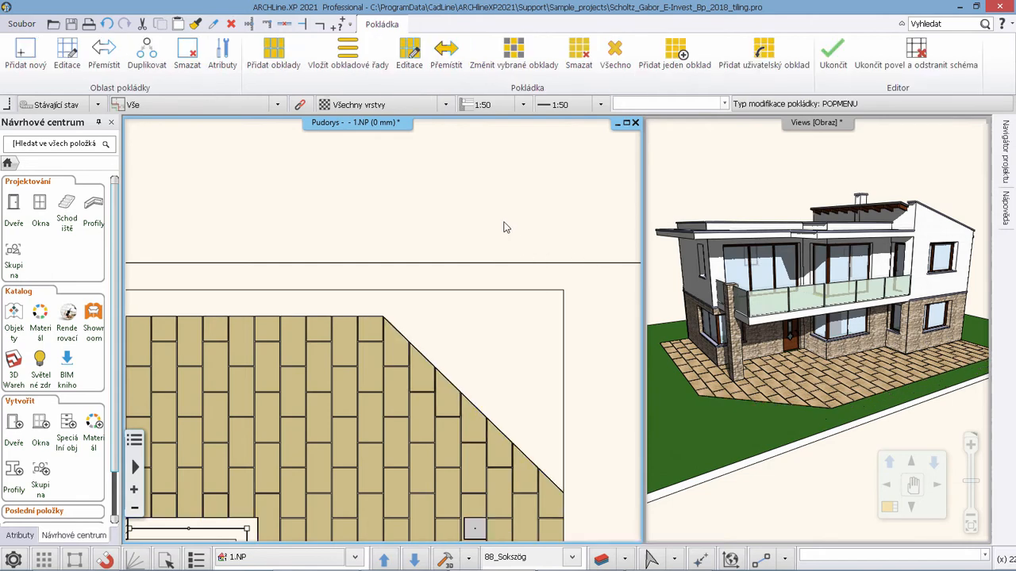
Finish editing the tiling and delete the original polyline outline around the paving
scroll(343, 387, "down", 3)
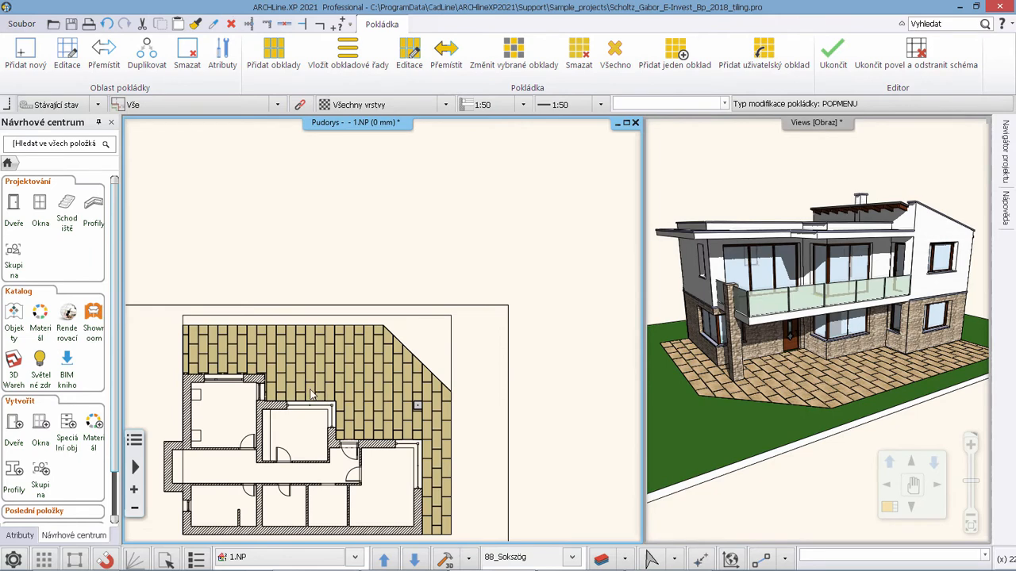
scroll(311, 390, "up", 3)
scroll(403, 358, "down", 2)
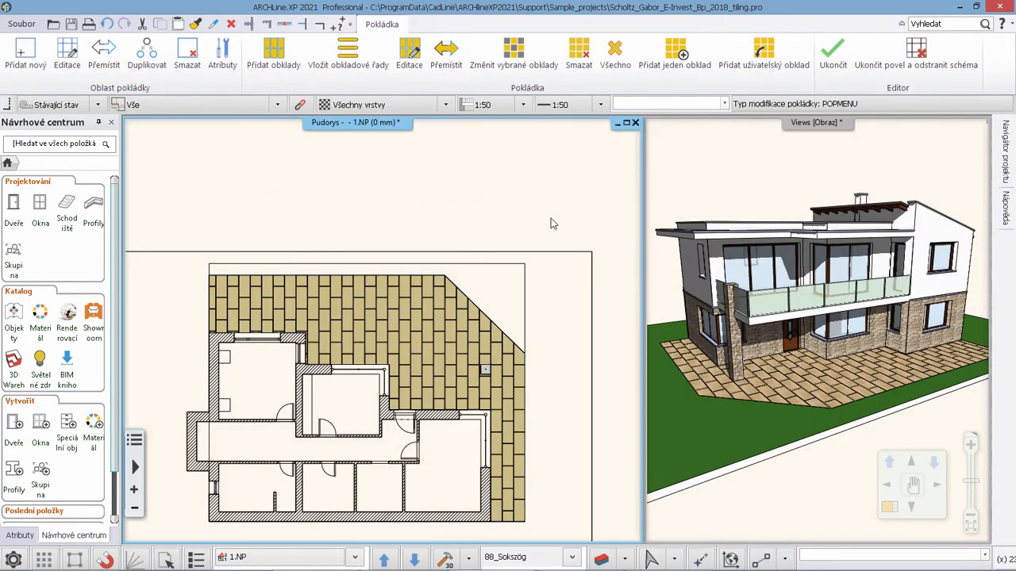
left_click(831, 52)
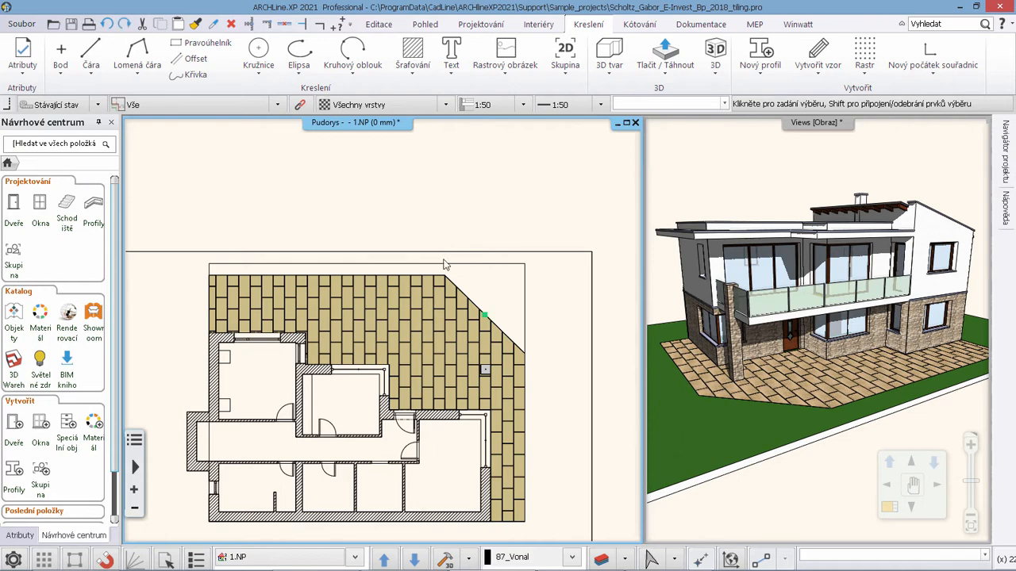
left_click(488, 272)
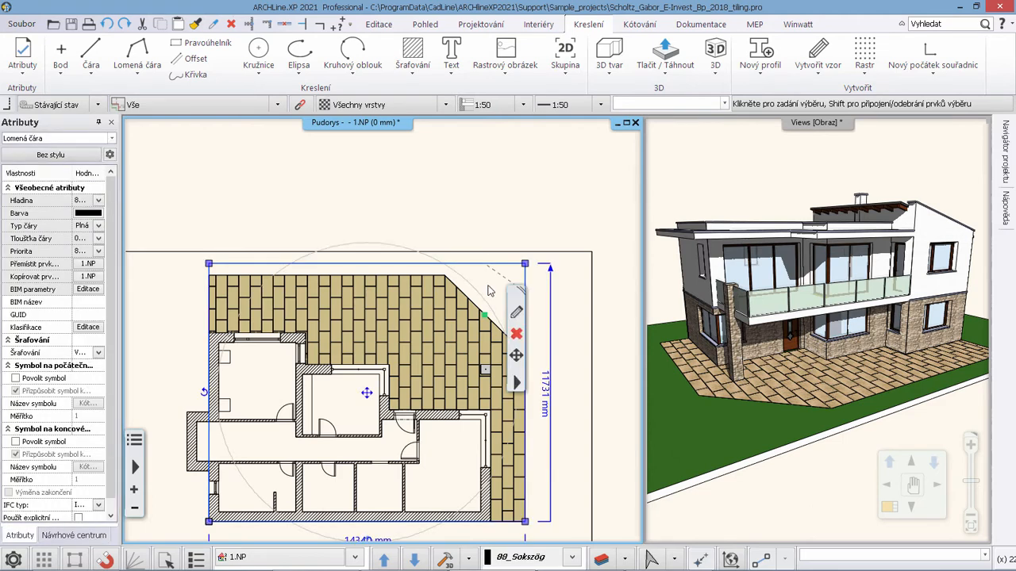
key("Escape")
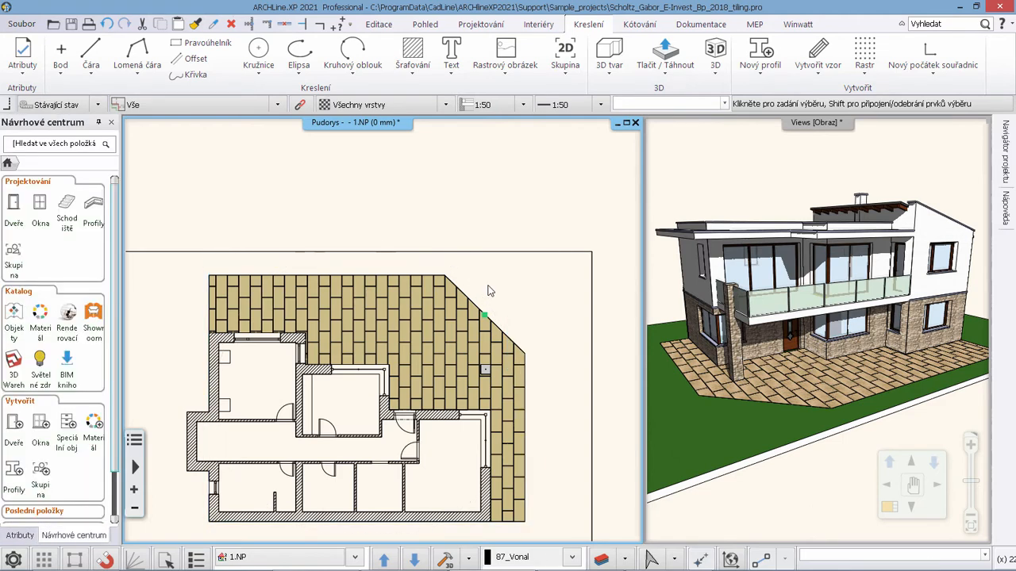
Offset the tiling's contour outward by 250+20 mm
left_click(191, 59)
left_click(526, 420)
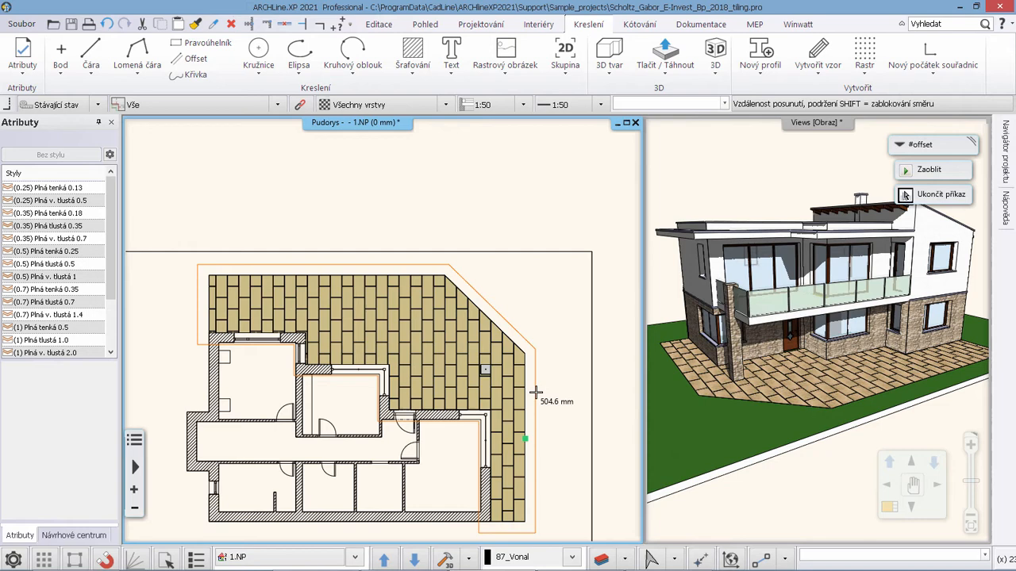
type("50+20")
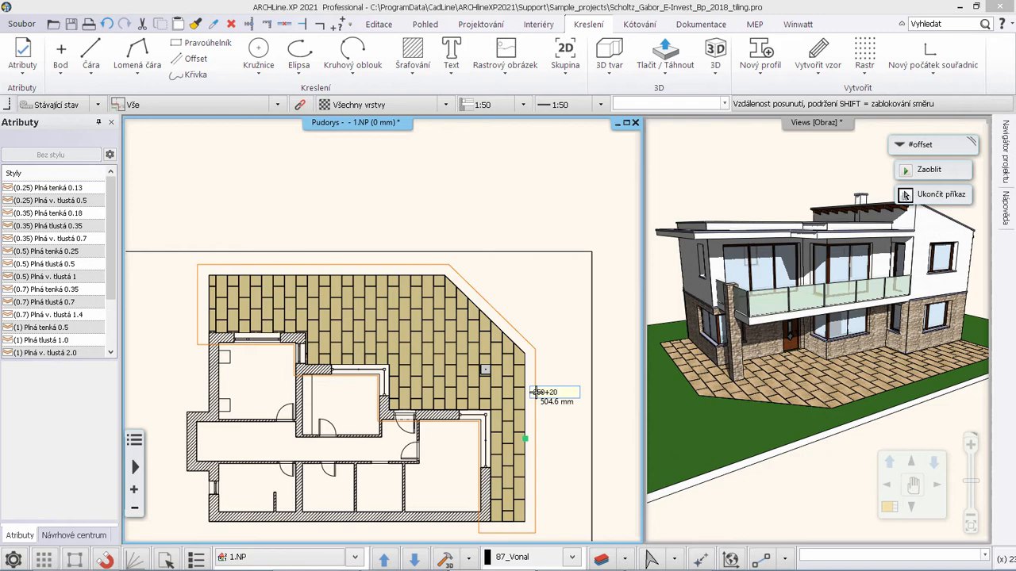
key("Return")
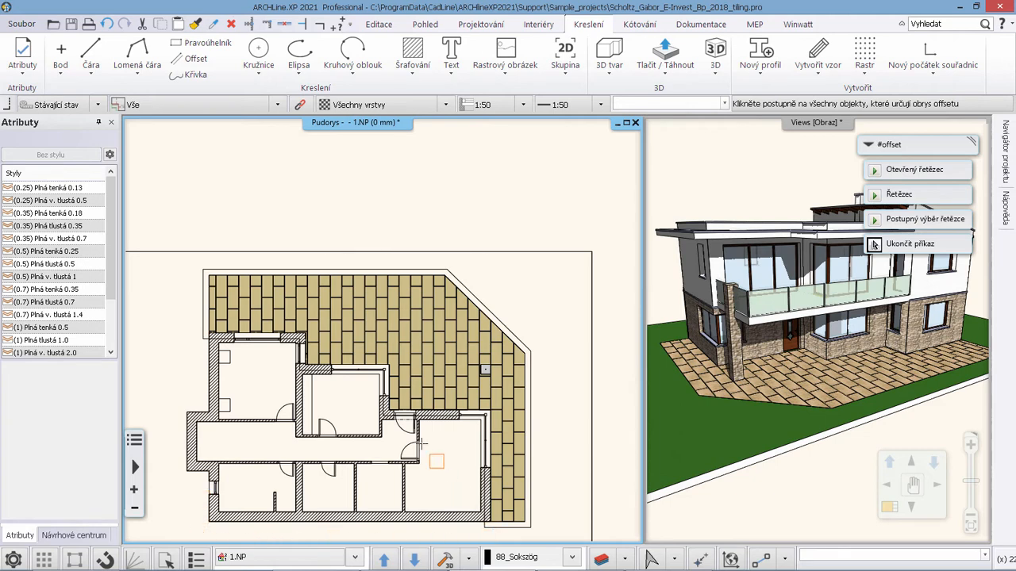
key("Escape")
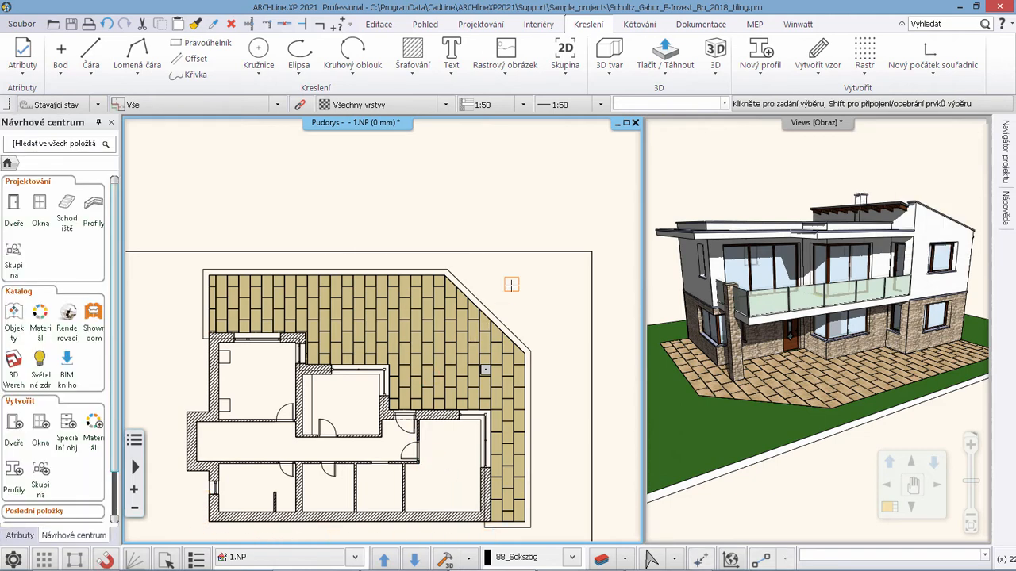
Start a polyline with an offset distance of 270 mm
left_click(139, 76)
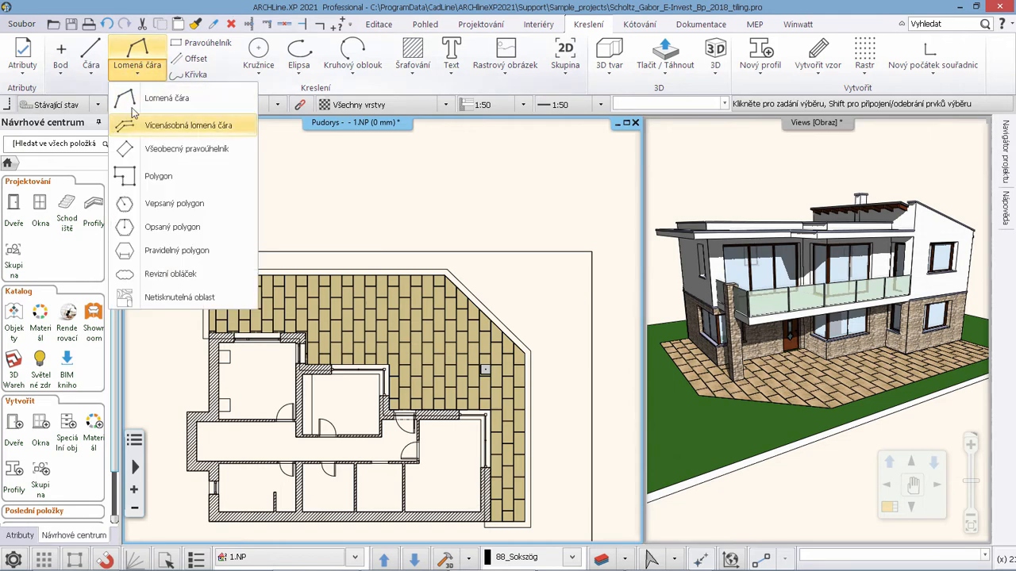
left_click(147, 98)
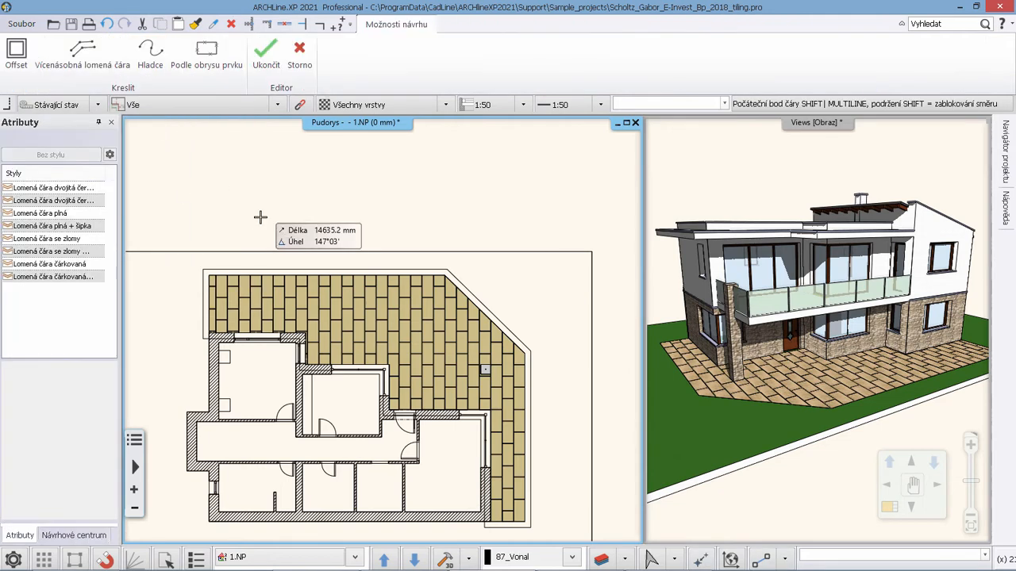
left_click(15, 56)
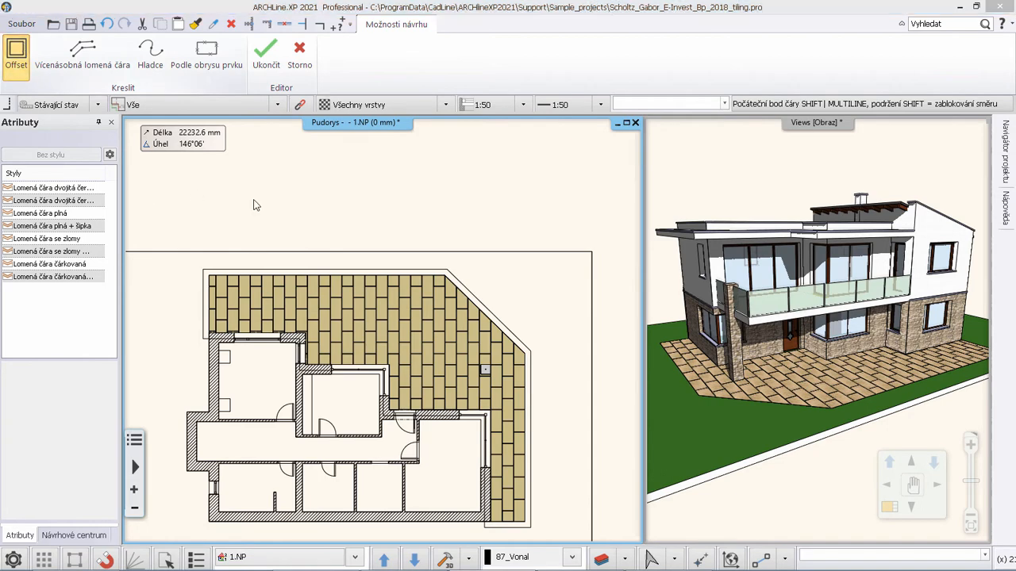
type("2")
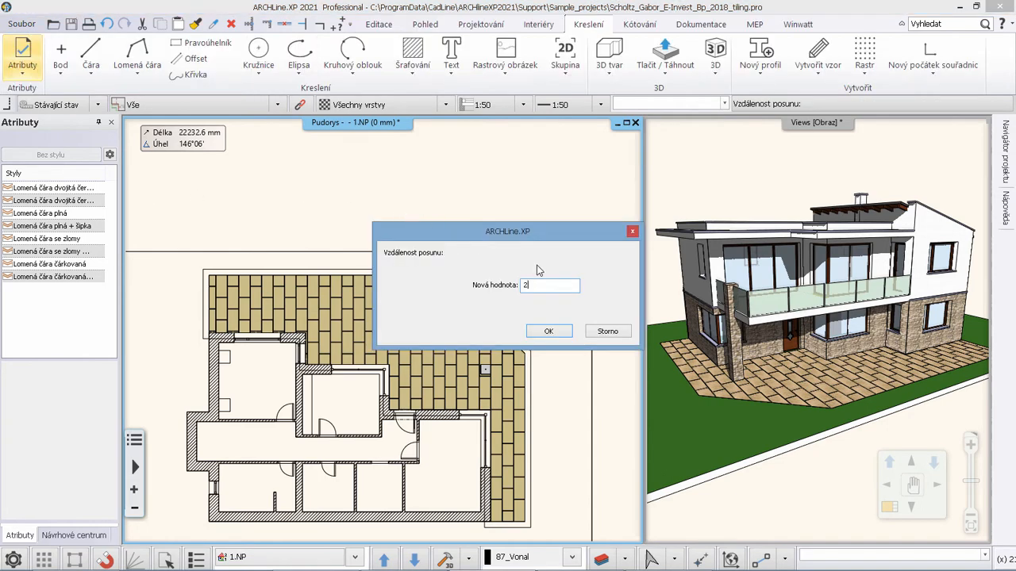
type("70")
left_click(552, 332)
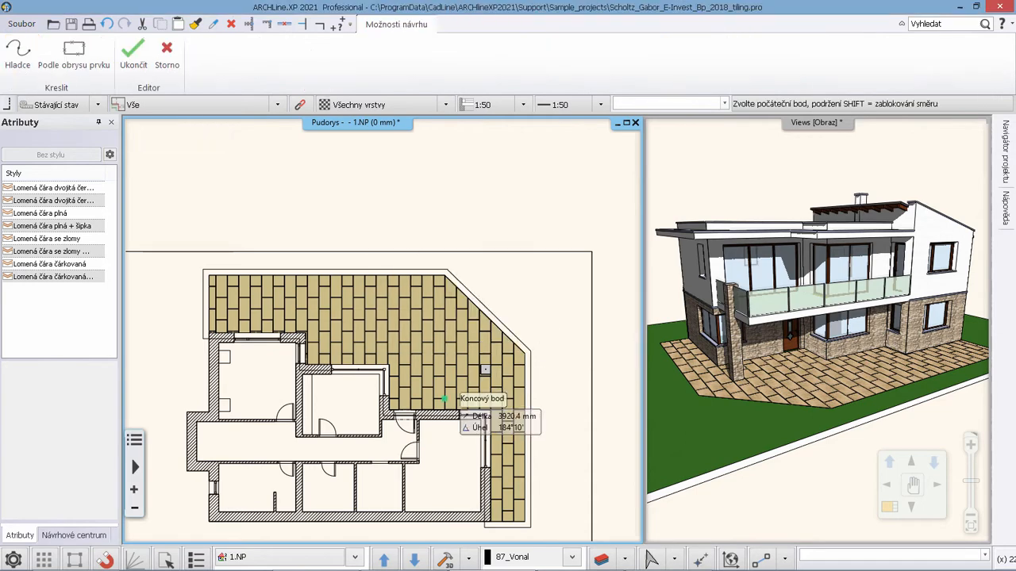
Trace the house's outer wall corners from the lower-right corner around the left projection to the upper-left paving junction, and finish the offset polyline
scroll(294, 489, "up", 2)
middle_click_drag(294, 489, 328, 437)
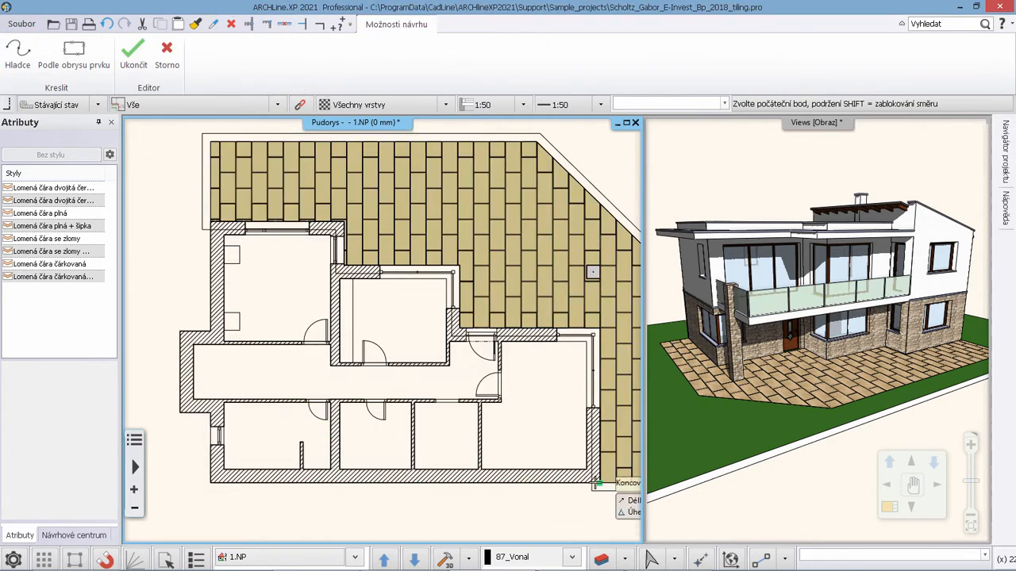
left_click(599, 482)
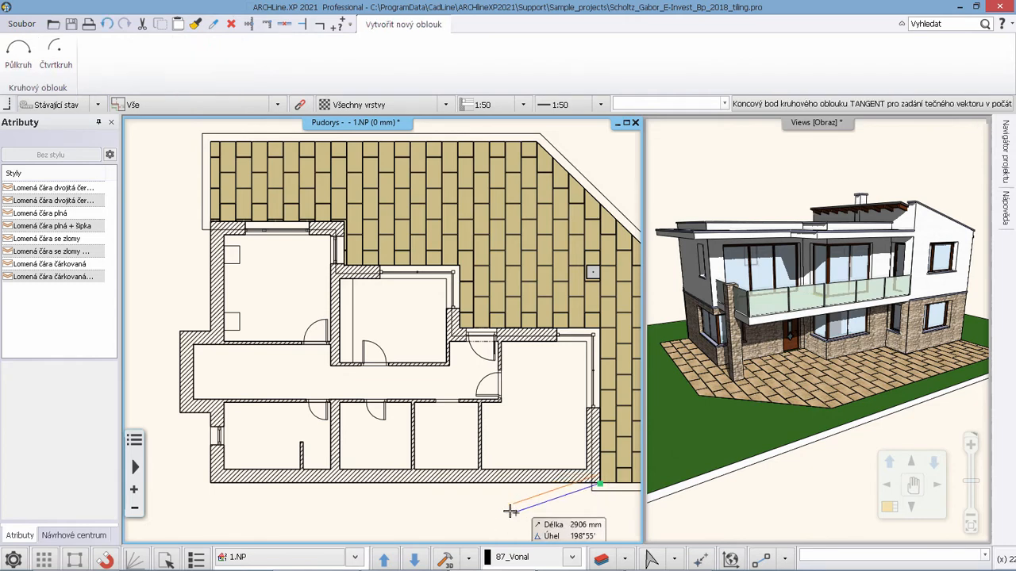
left_click(209, 481)
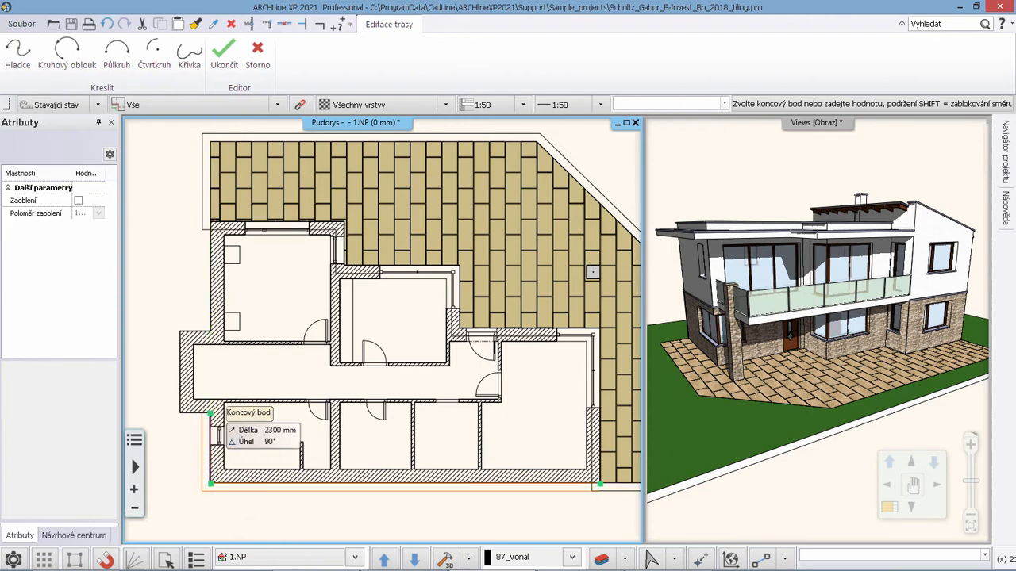
left_click(210, 413)
left_click(180, 414)
left_click(180, 332)
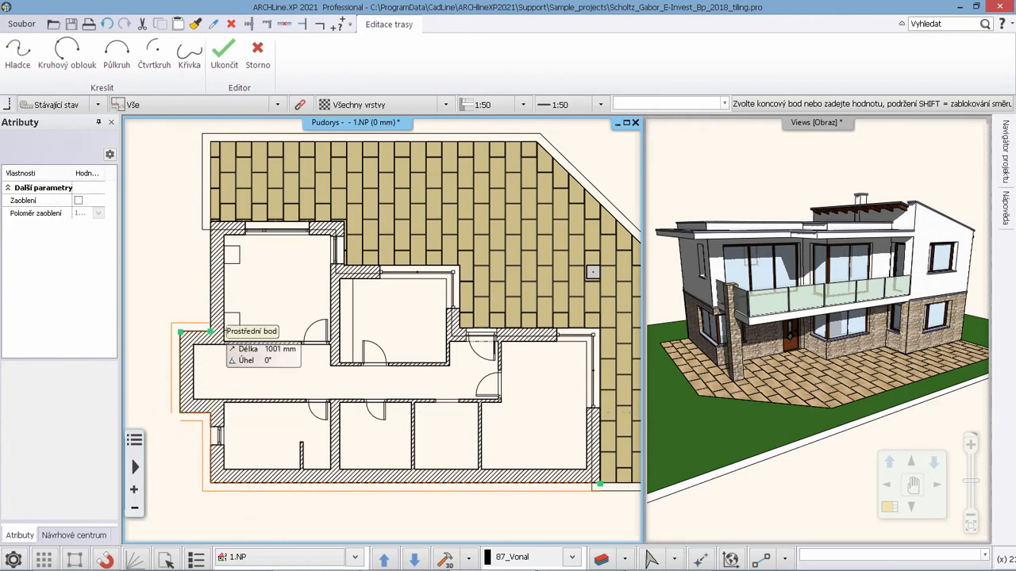
left_click(210, 332)
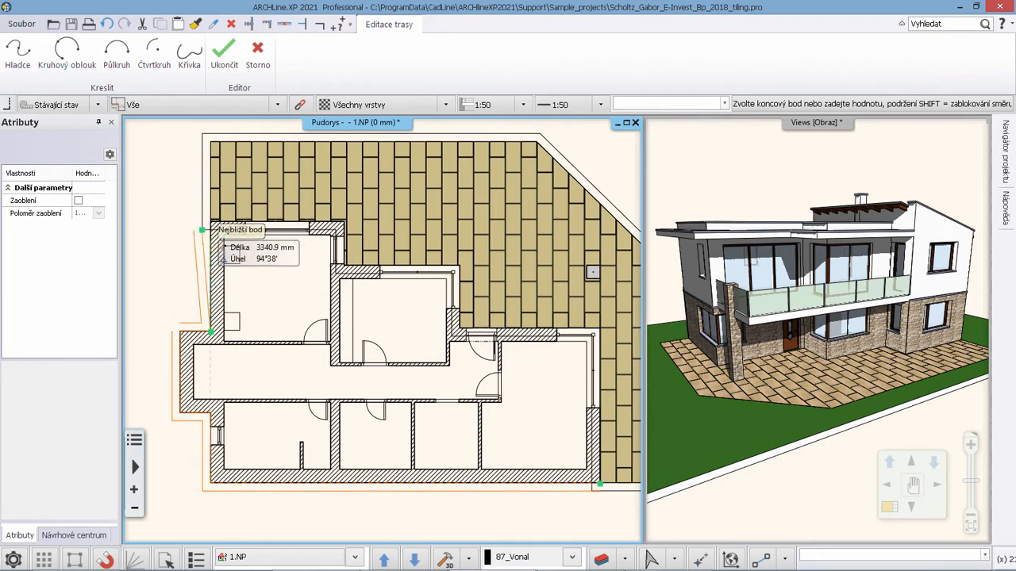
left_click(212, 231)
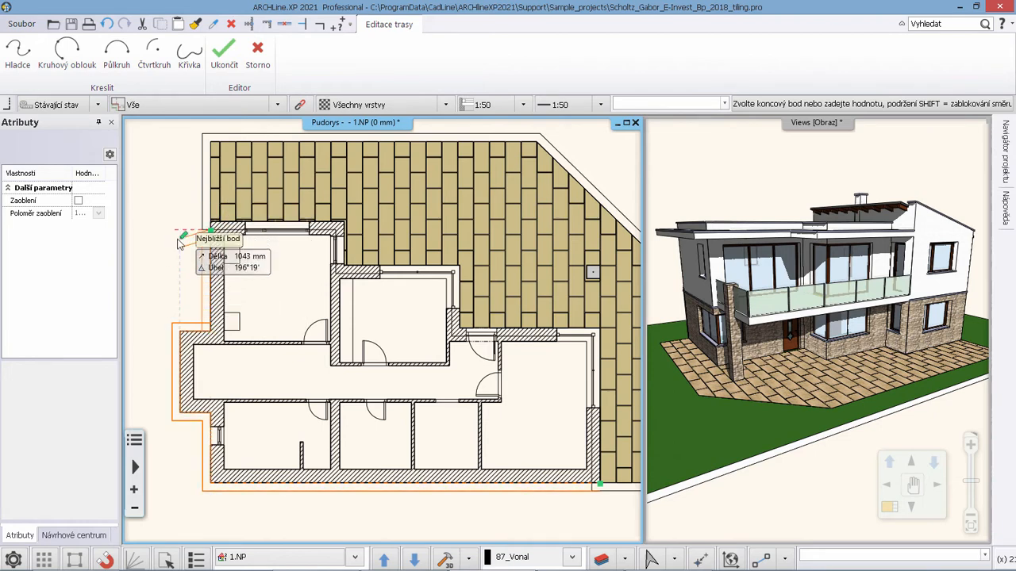
key("Return")
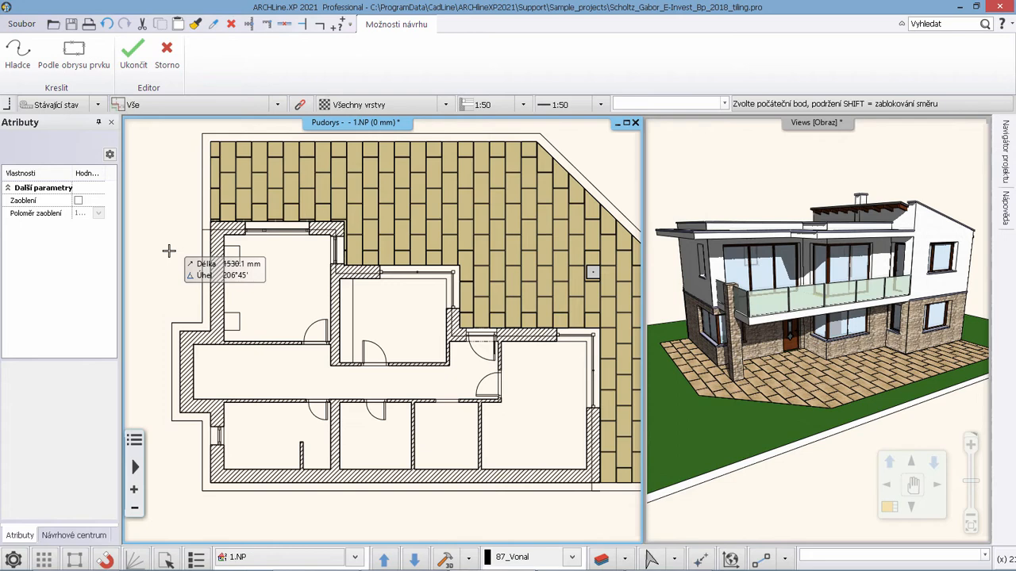
key("Escape")
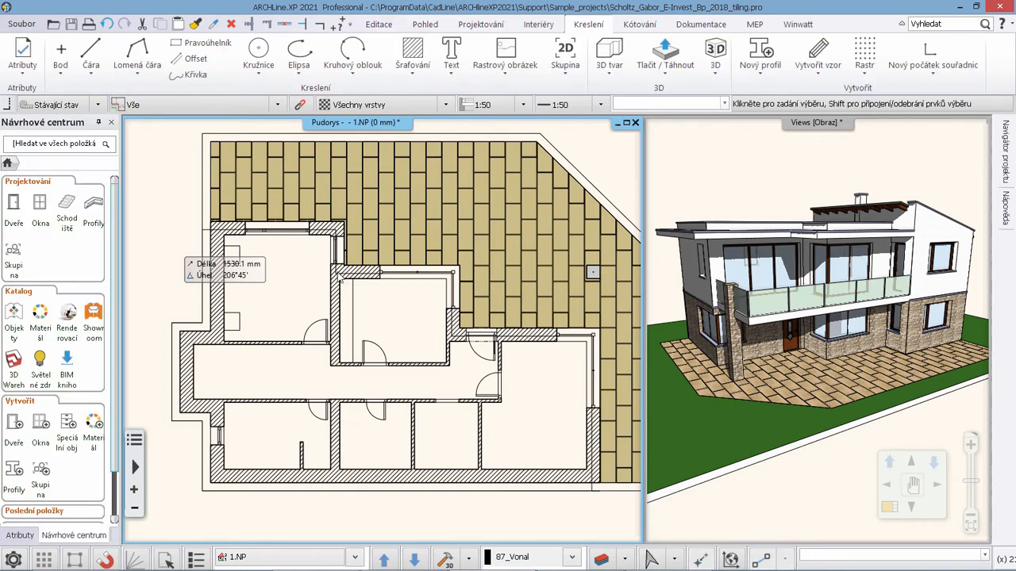
Isolate the layers 87_Vonal and 88_Sokszög with the layer walk so only the border outlines are displayed
scroll(418, 336, "down", 1)
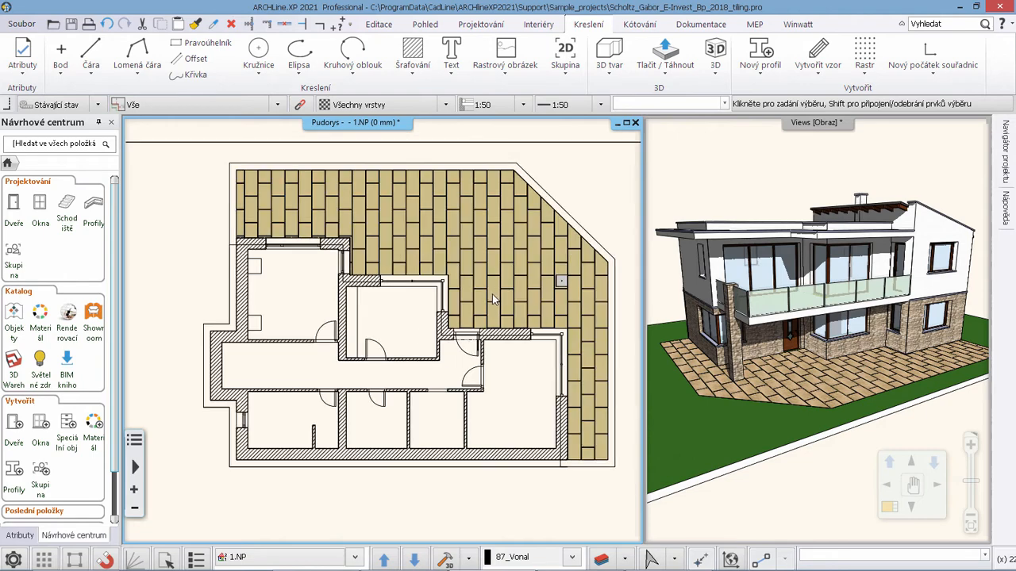
scroll(418, 335, "down", 1)
middle_click_drag(418, 336, 398, 349)
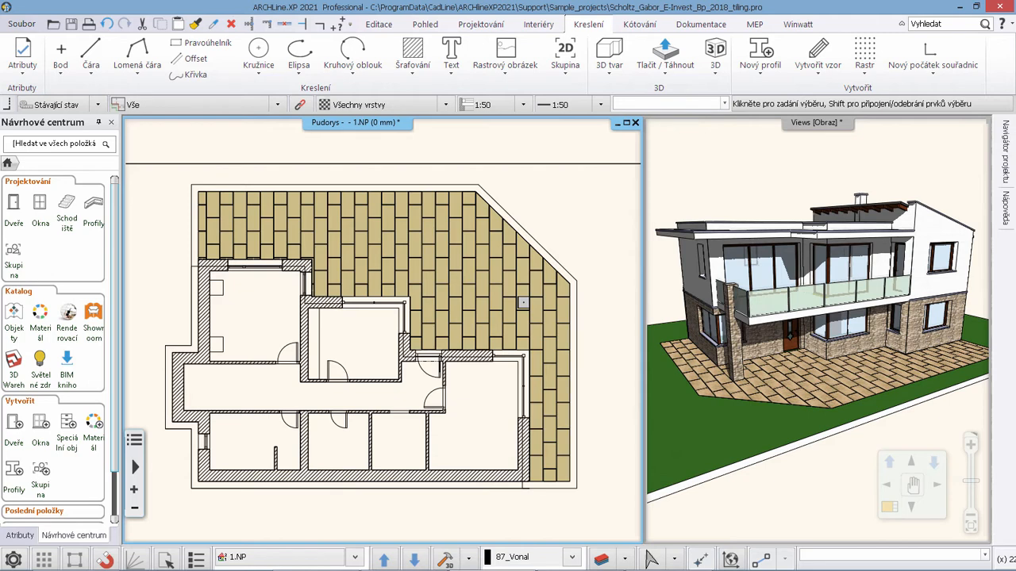
left_click(625, 559)
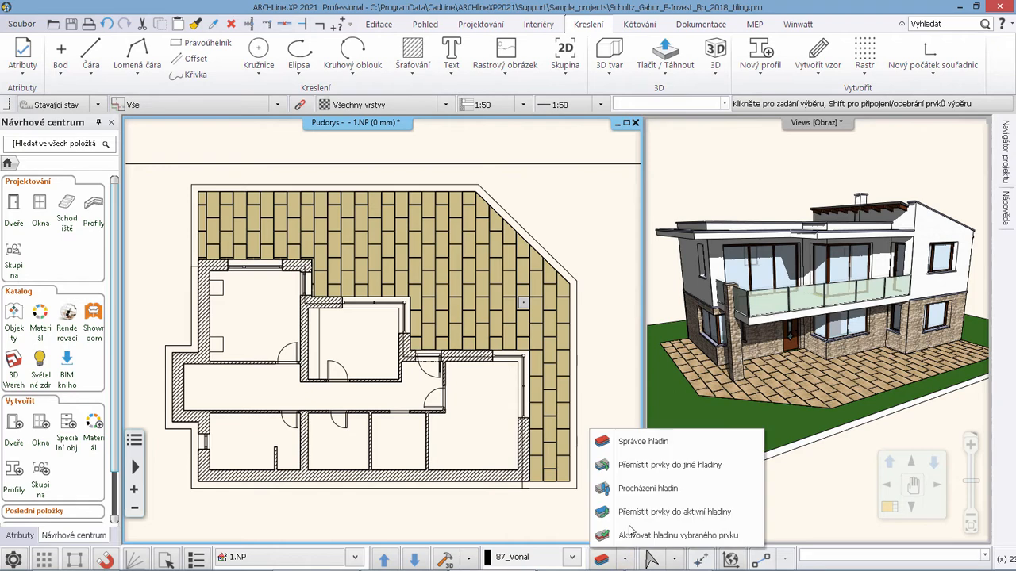
left_click(640, 490)
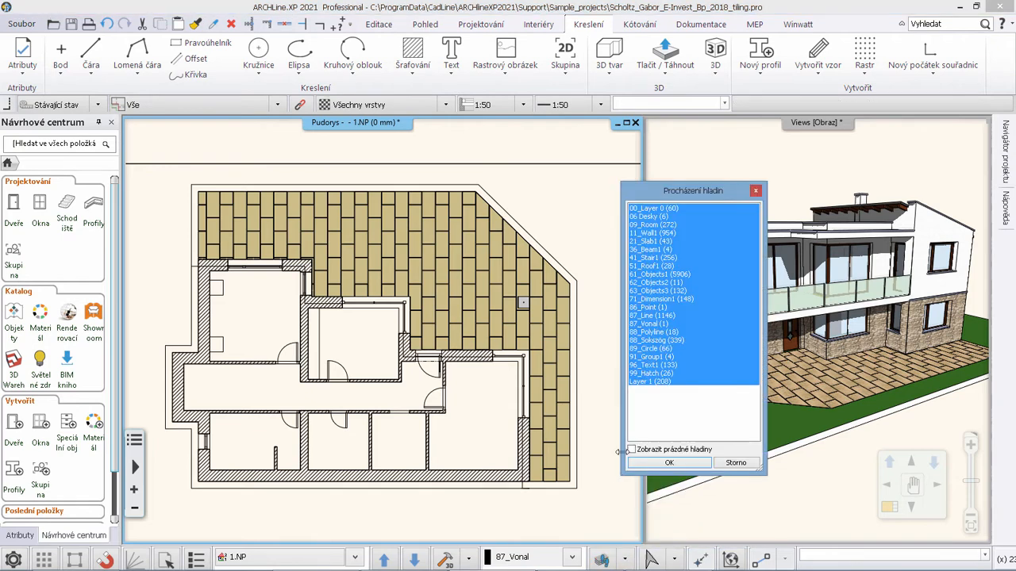
left_click(665, 325)
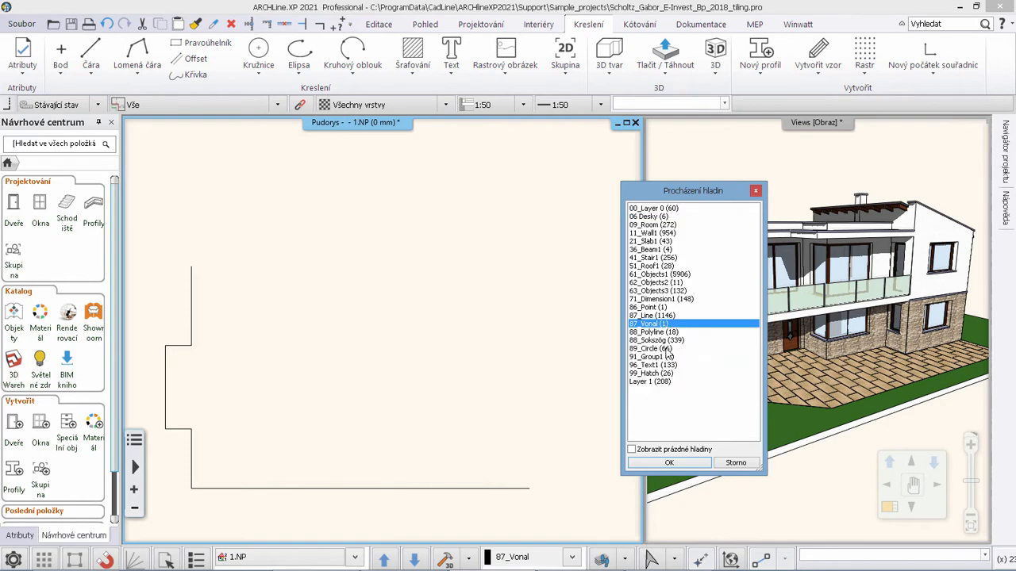
left_click(676, 341, "ctrl")
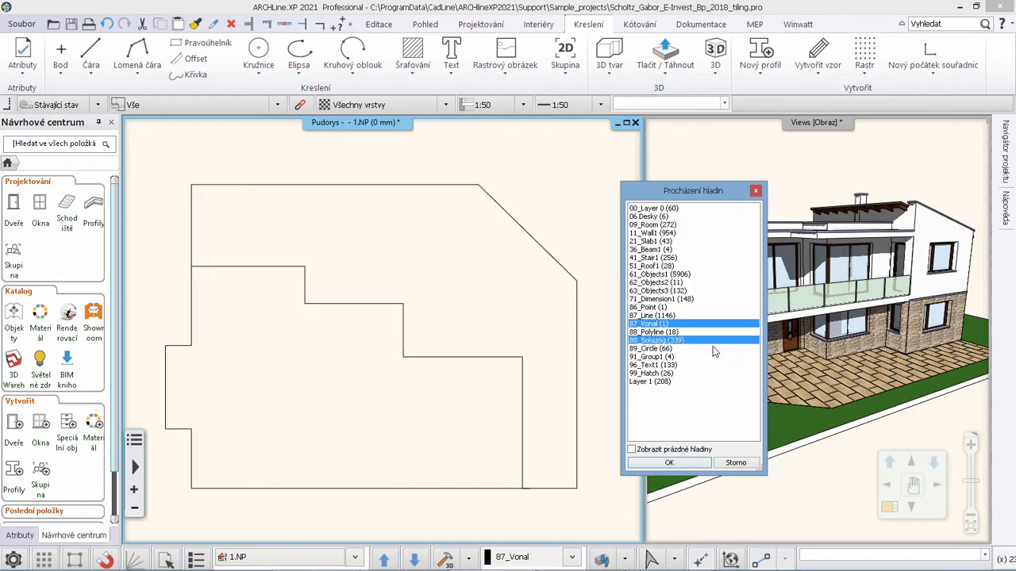
left_click(668, 464)
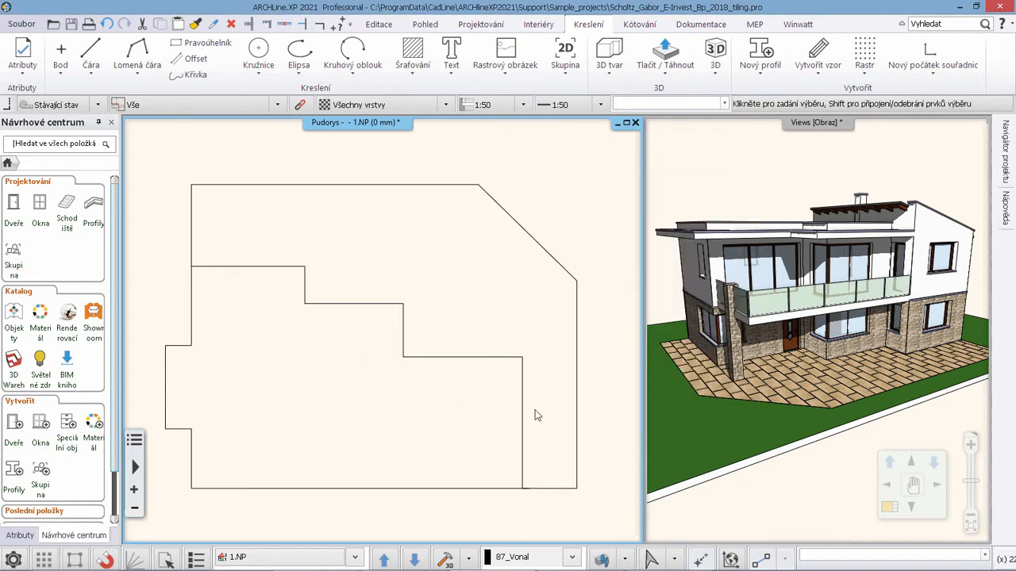
Convert the offset polyline around the paving into individual lines
left_click(523, 411)
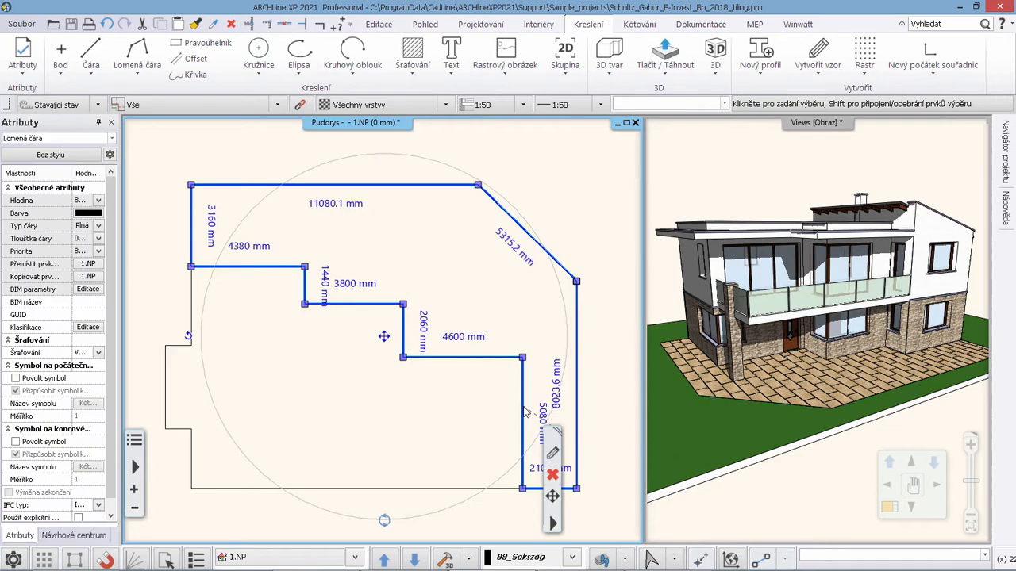
right_click(524, 409)
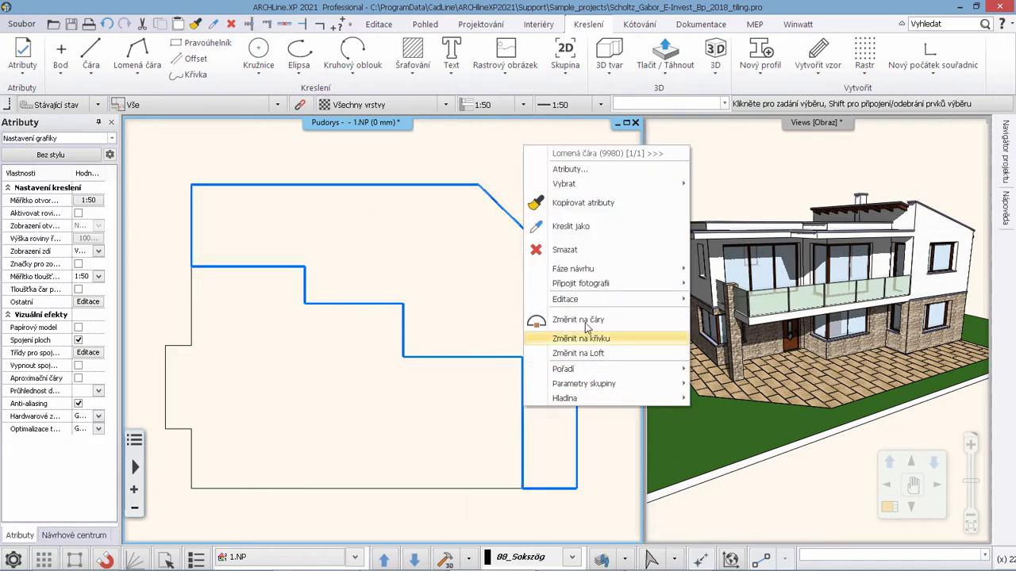
mouse_move(576, 291)
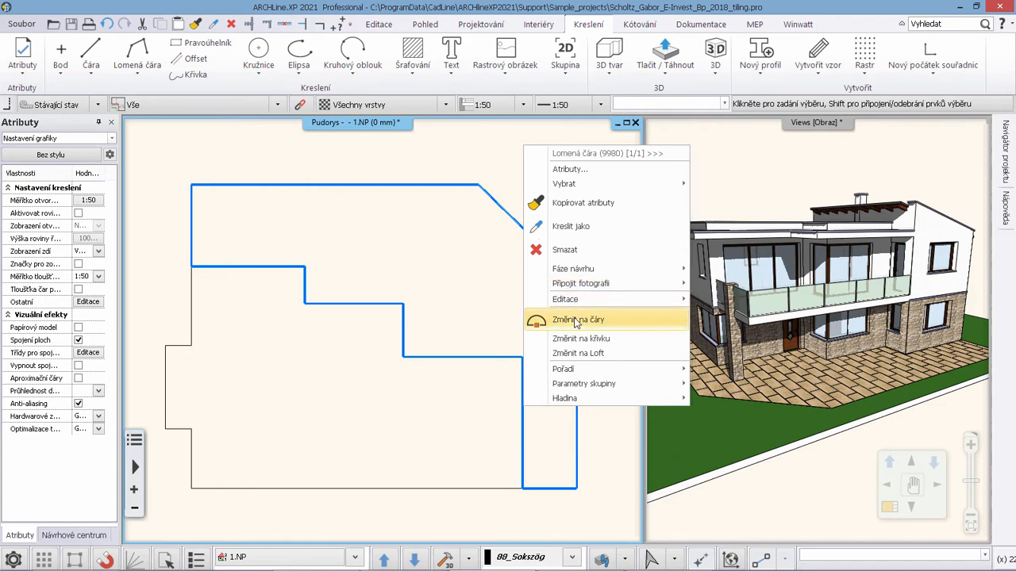
left_click(577, 320)
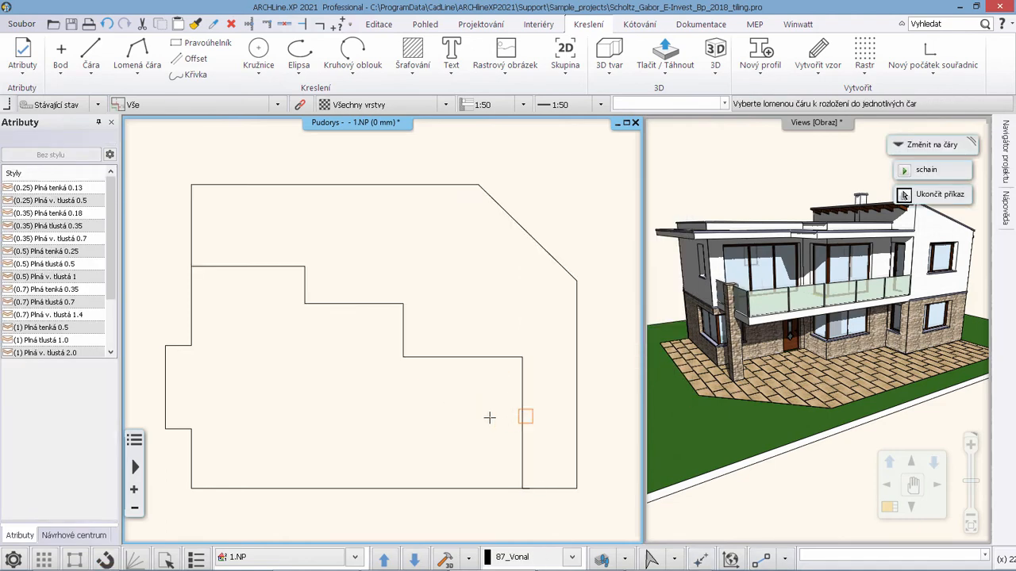
left_click(522, 415)
Delete the exploded outline's stepped inner lines and its vertical line at the upper left
left_click(539, 426)
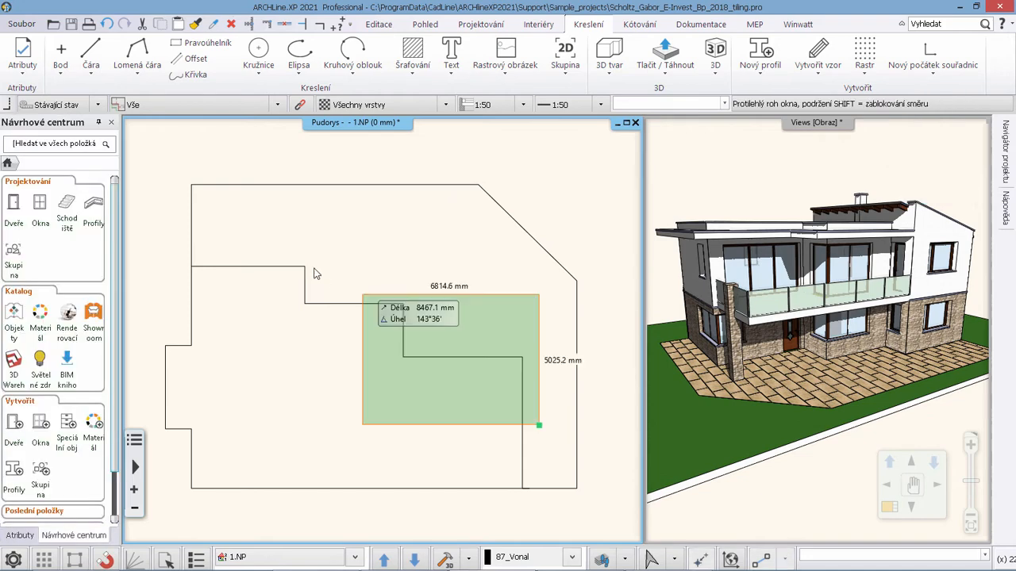
left_click(263, 254)
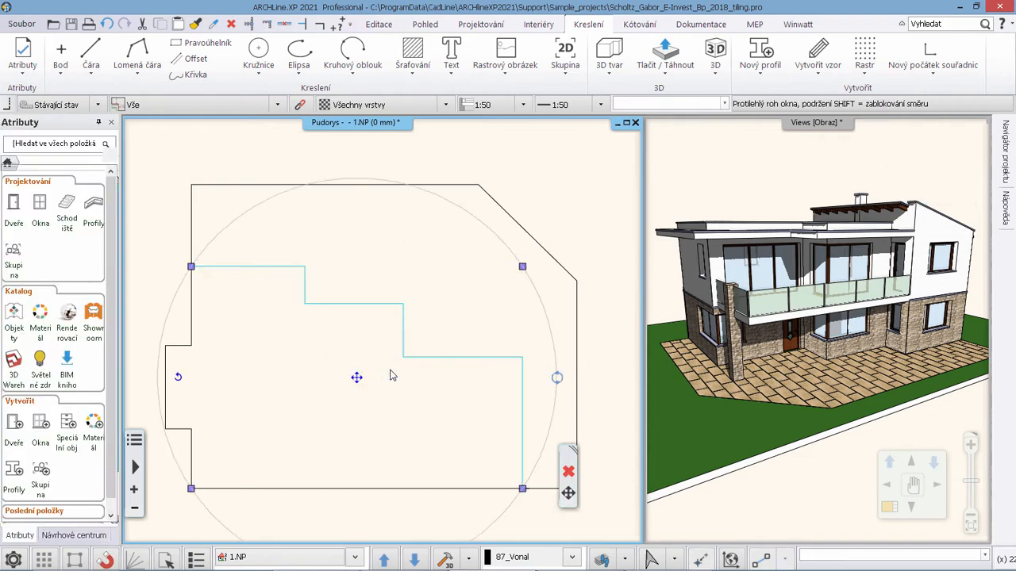
left_click(569, 471)
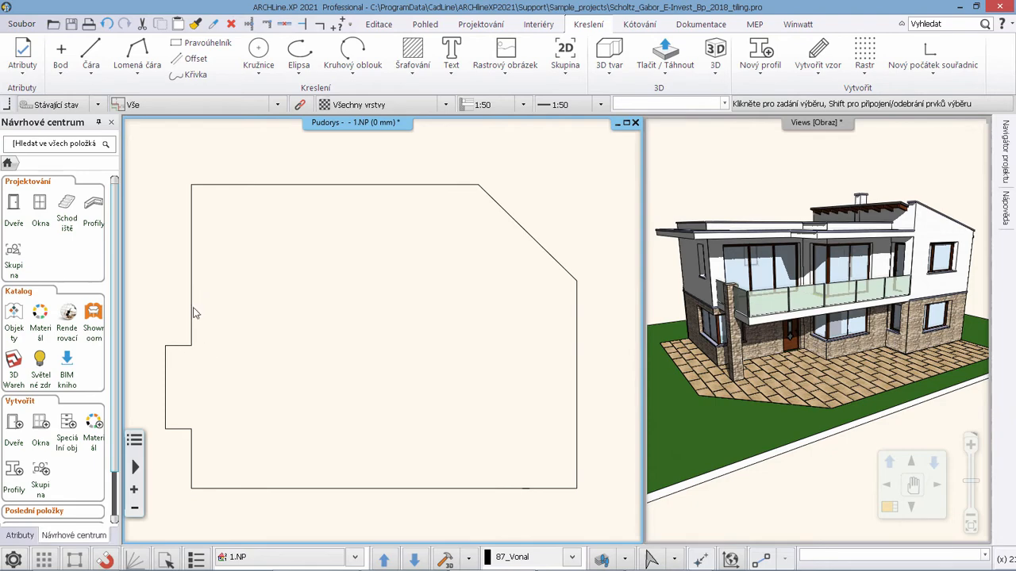
left_click(192, 312)
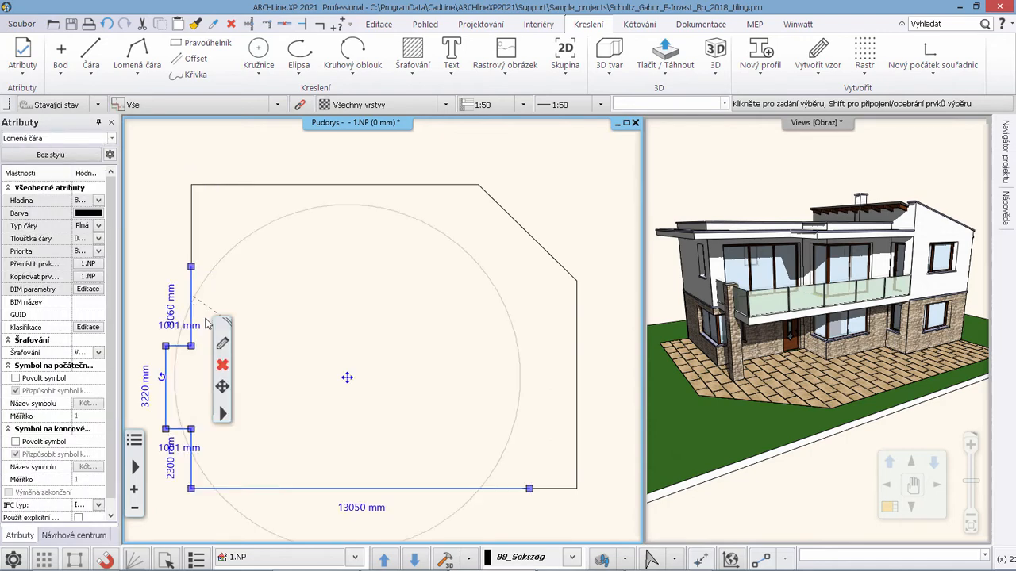
left_click(216, 224)
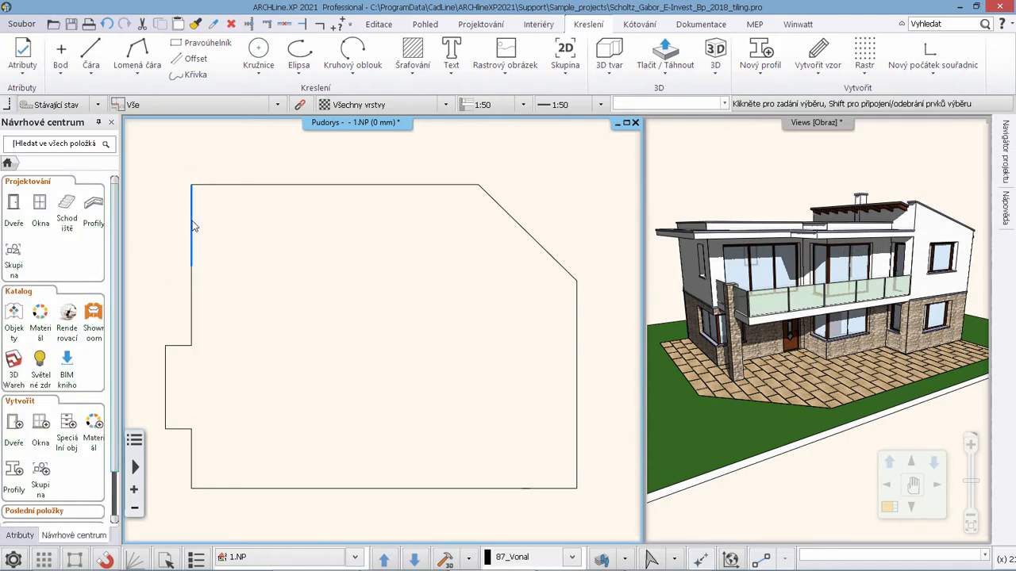
left_click(192, 222)
key("Delete")
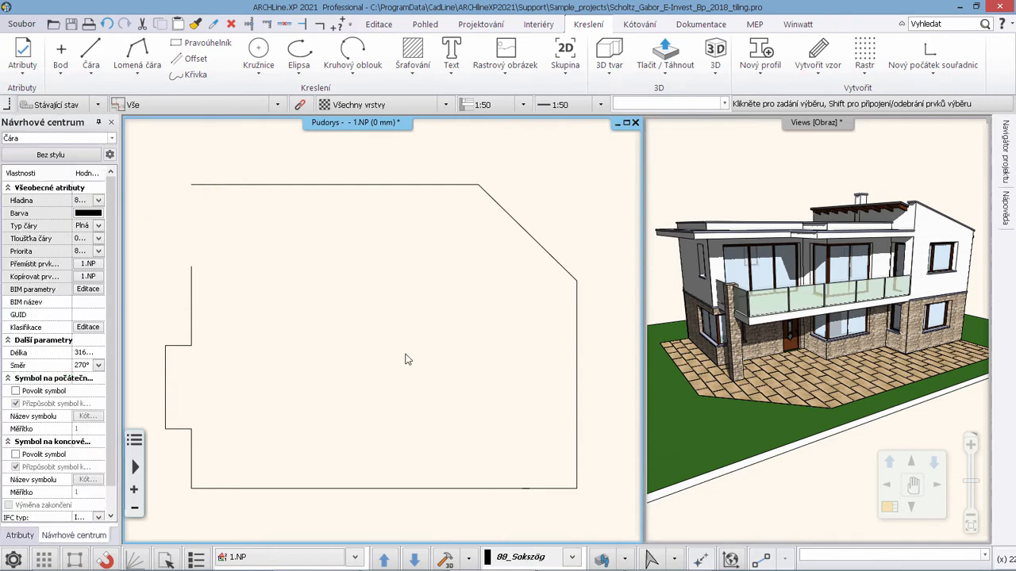
Join the wall border to the paving outline with Trim both at the upper-left corner and at the lower-right corner
left_click(321, 26)
left_click(191, 296)
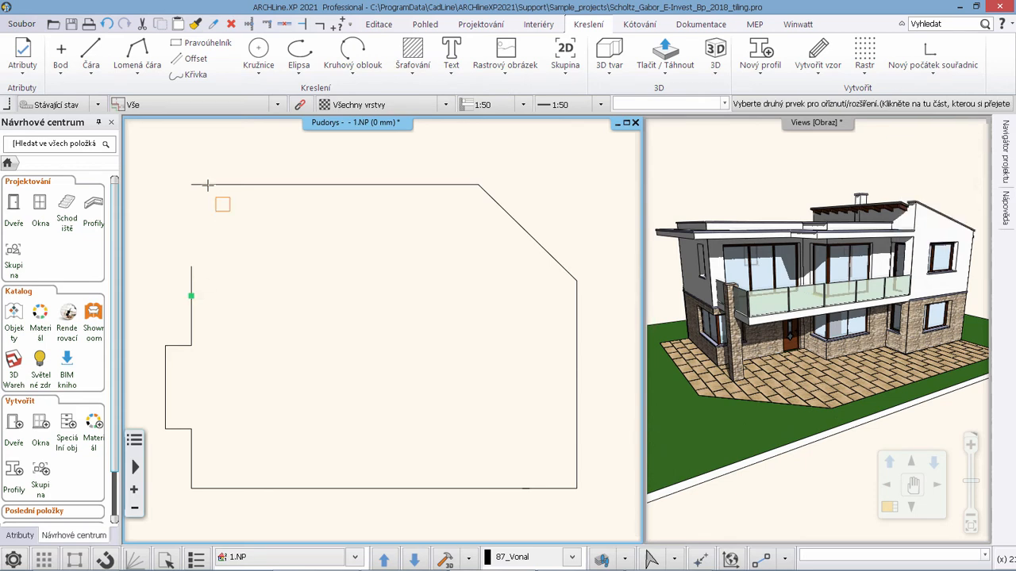
left_click(206, 185)
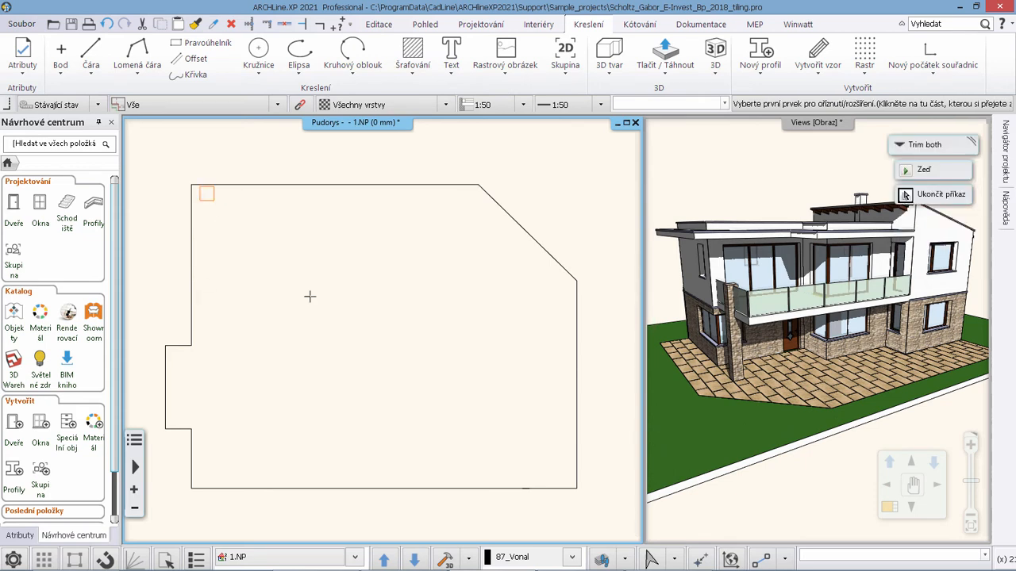
left_click(500, 485)
left_click(577, 449)
key("Escape")
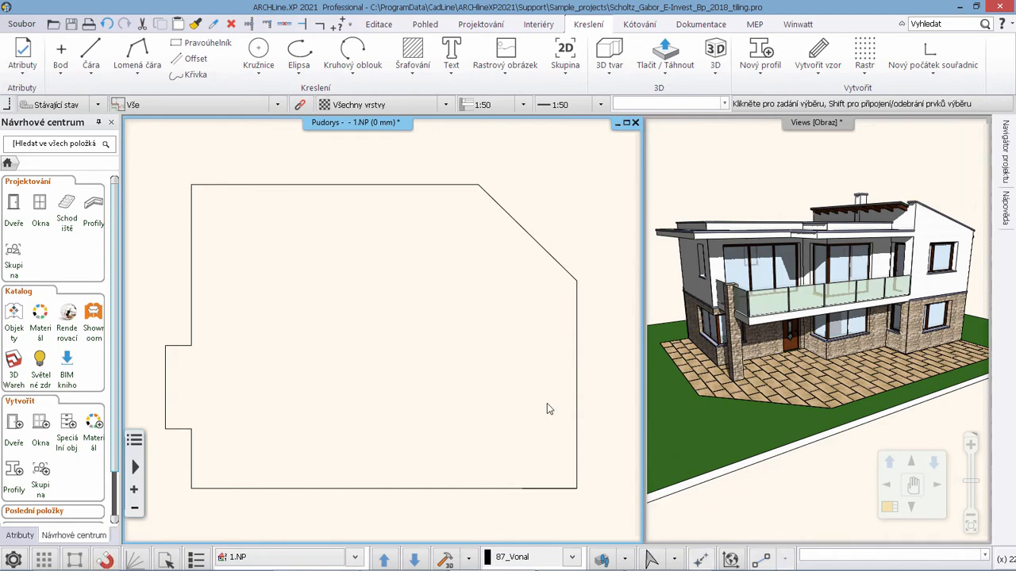
Display all layers again, from 00_Layer 0 through Layer 1, with the layer walk
left_click(601, 560)
left_click(662, 208)
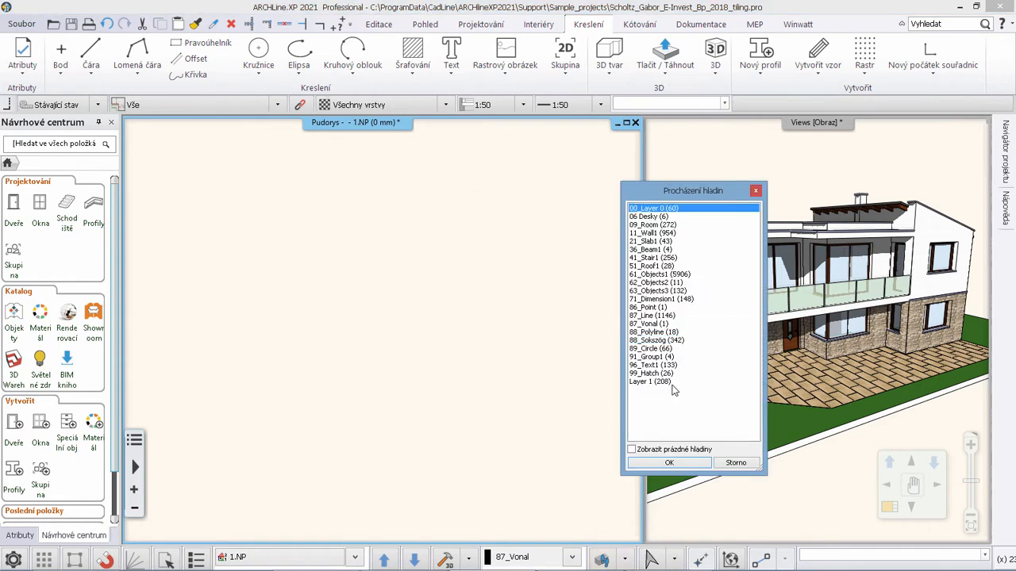
left_click(657, 381, "shift")
left_click(667, 462)
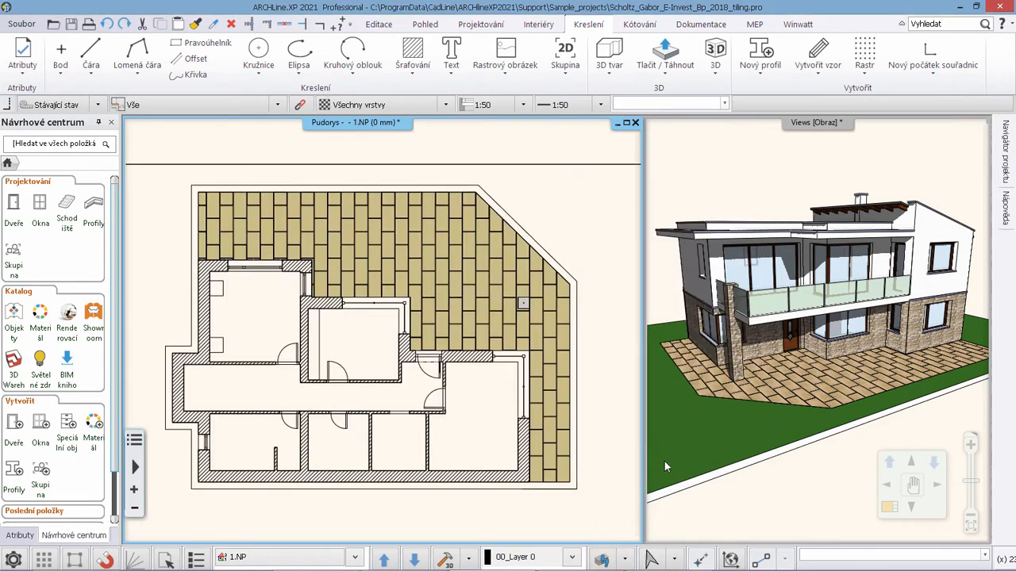
Continue the existing paving layout and add a tiling area from the 270 mm border strip's contour, found as a profile point with islands
right_click(468, 258)
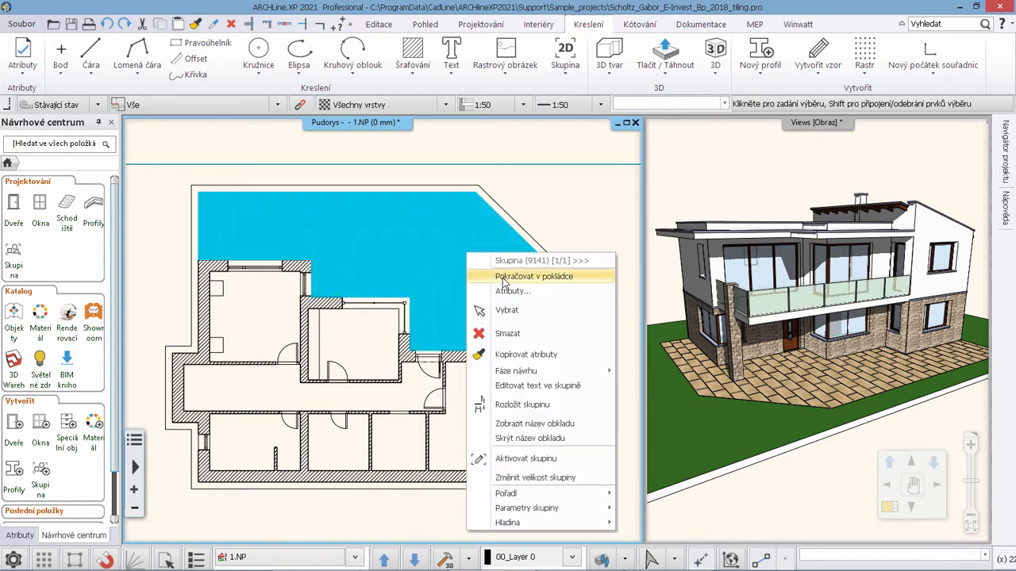
left_click(503, 278)
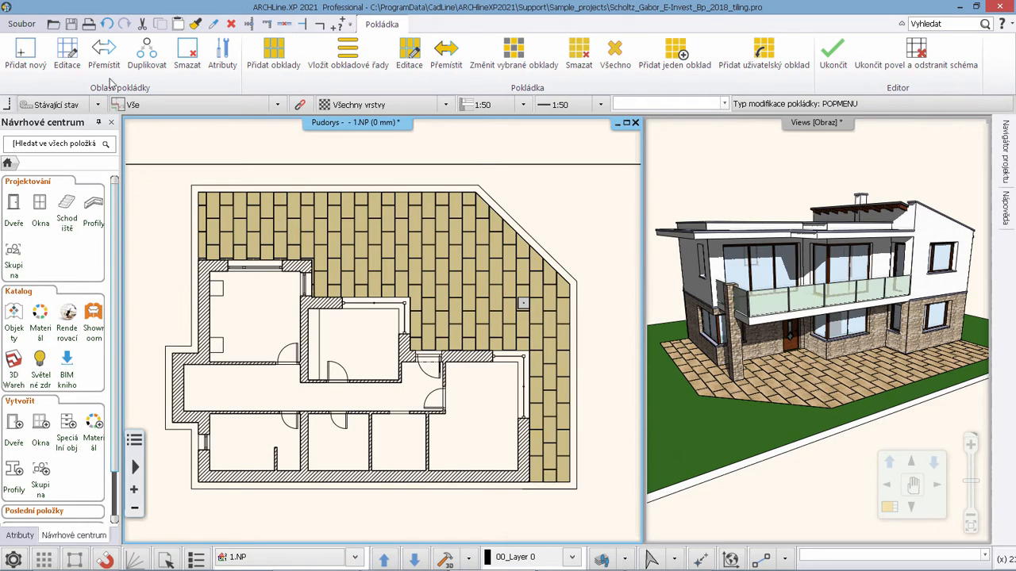
left_click(21, 50)
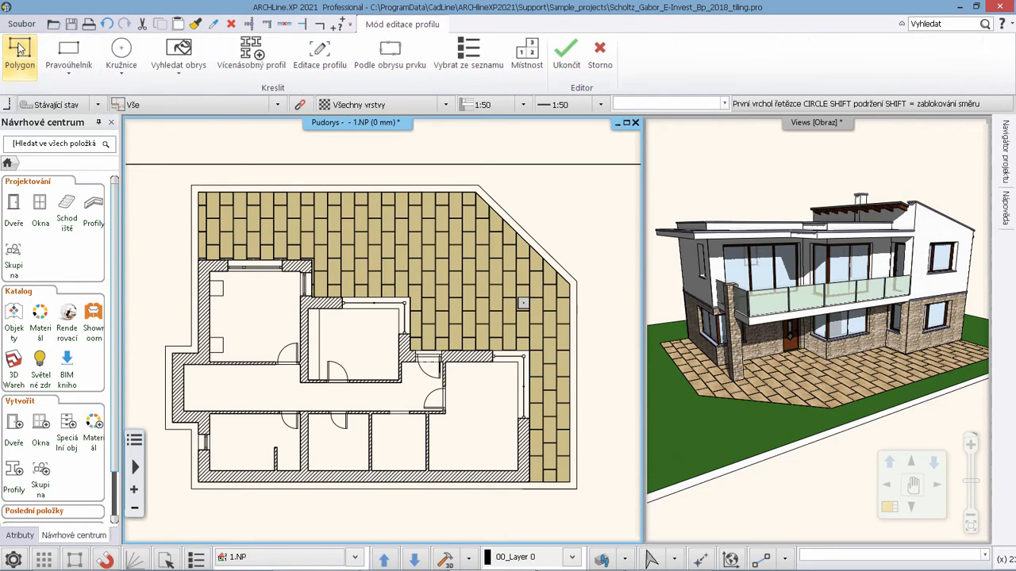
left_click(187, 79)
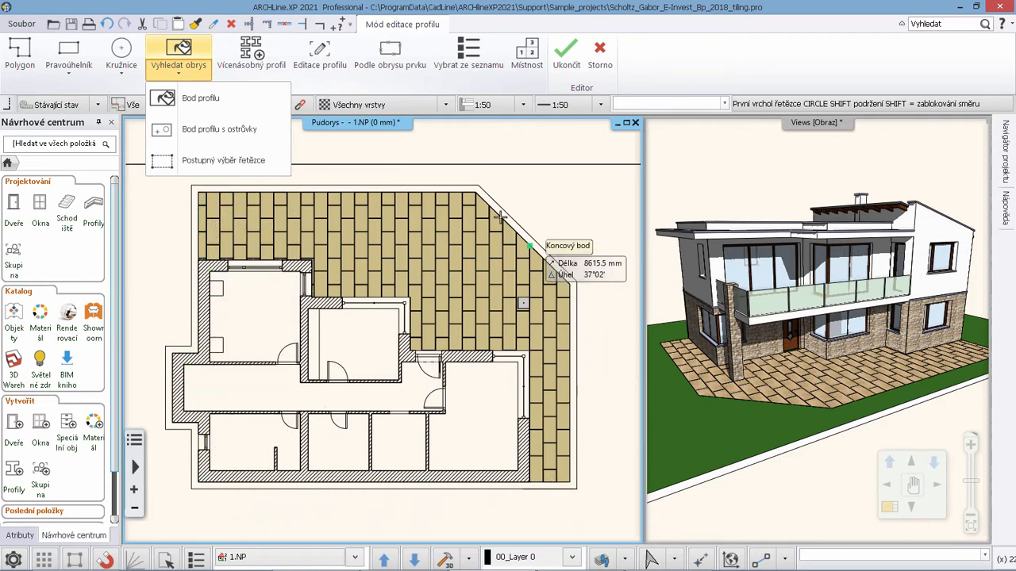
left_click(211, 131)
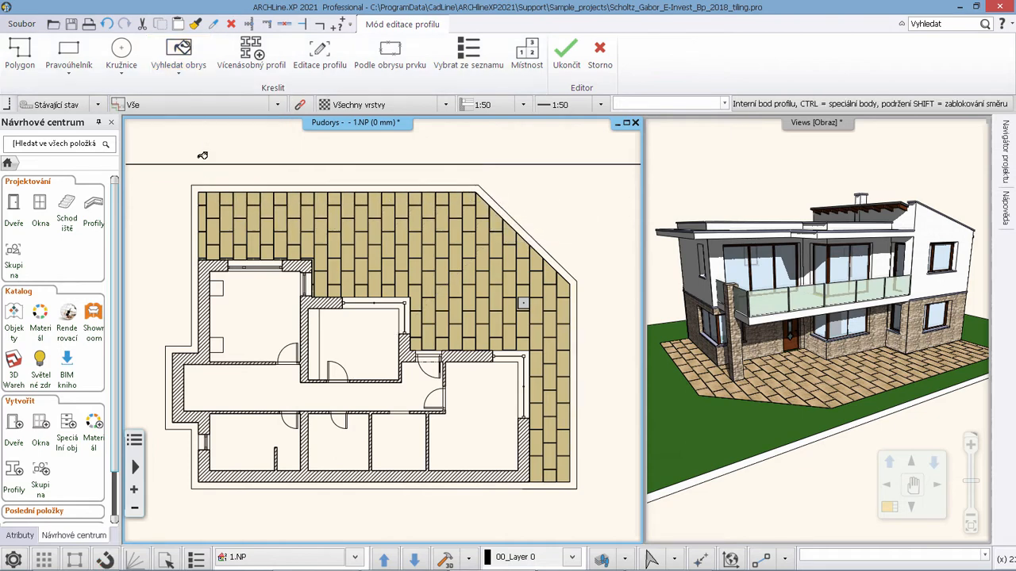
left_click(475, 188)
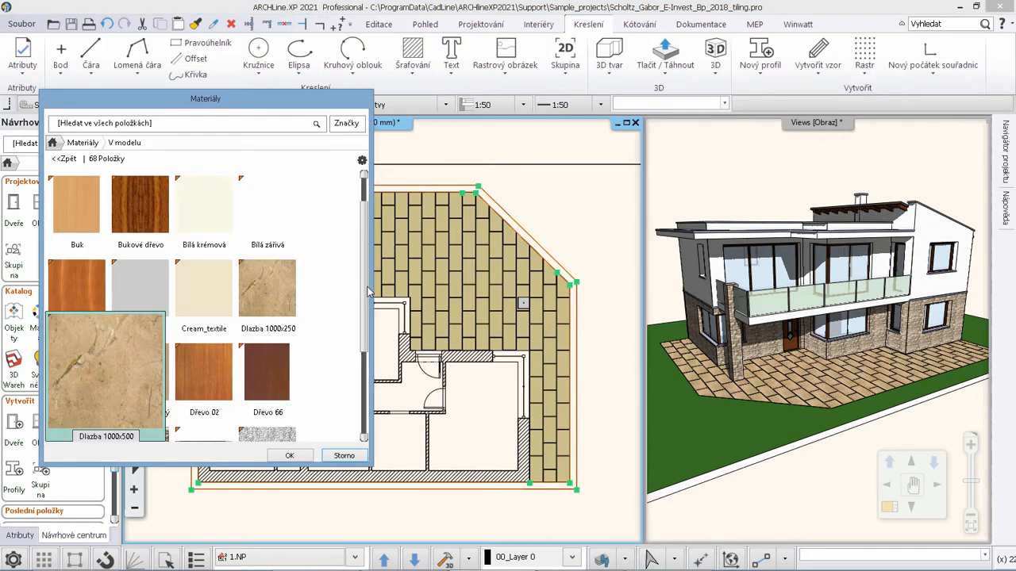
Assign the Tráva 003 material from the model's materials to the new border area
left_click_drag(367, 311, 367, 435)
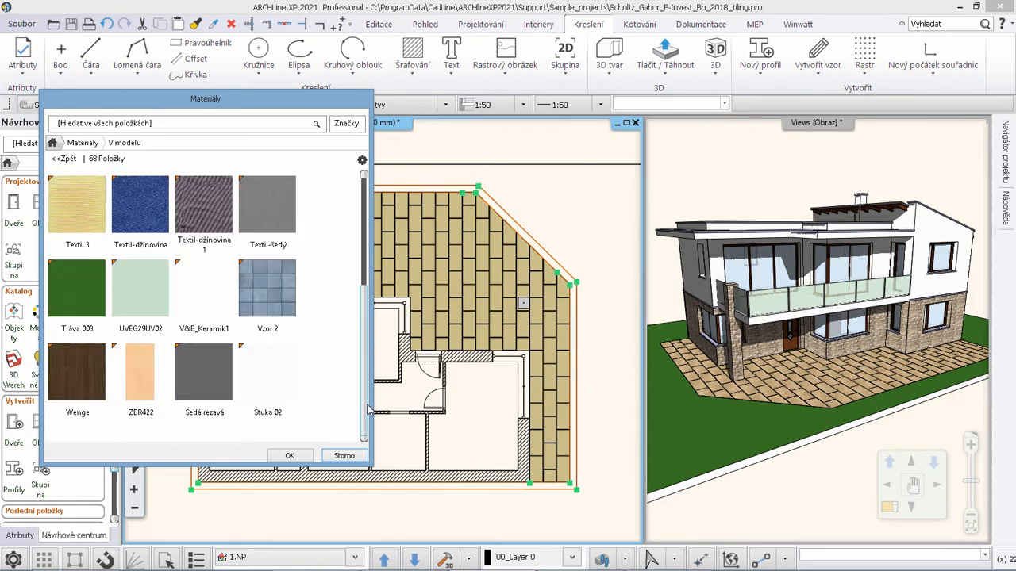
left_click(95, 311)
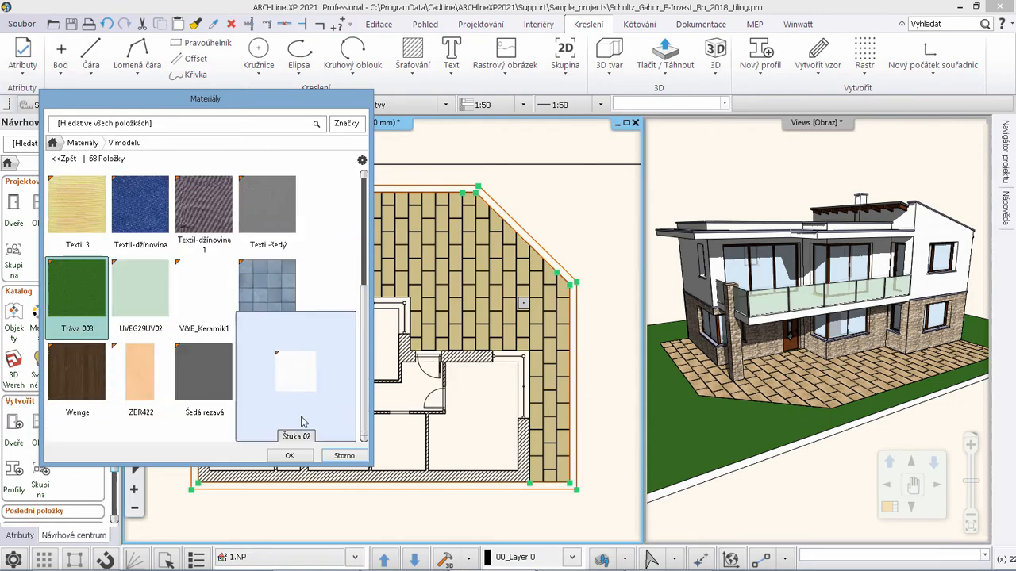
left_click(288, 457)
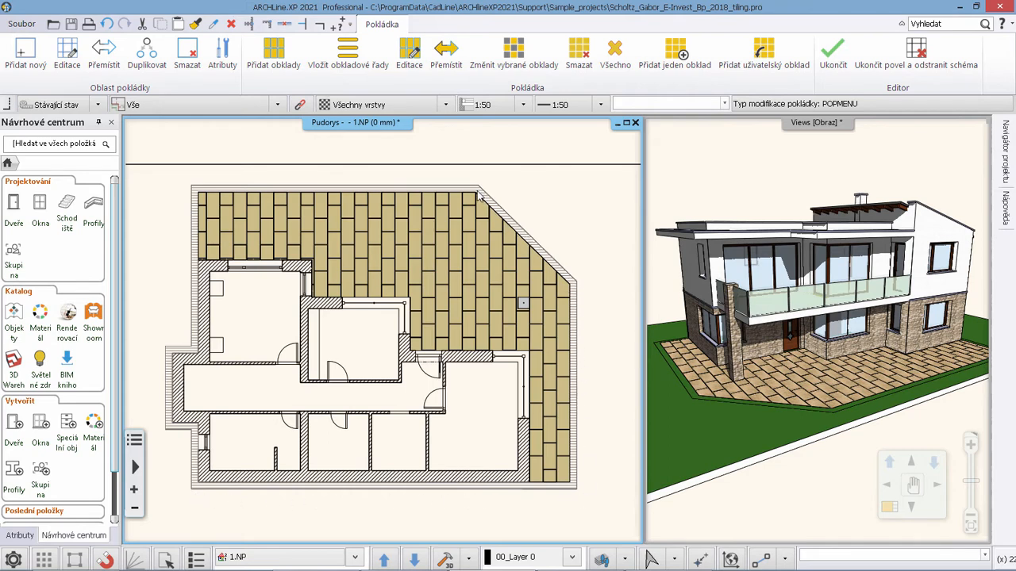
Start adding tiles to the border area and set their material to Dlazba 1000x250
left_click(273, 50)
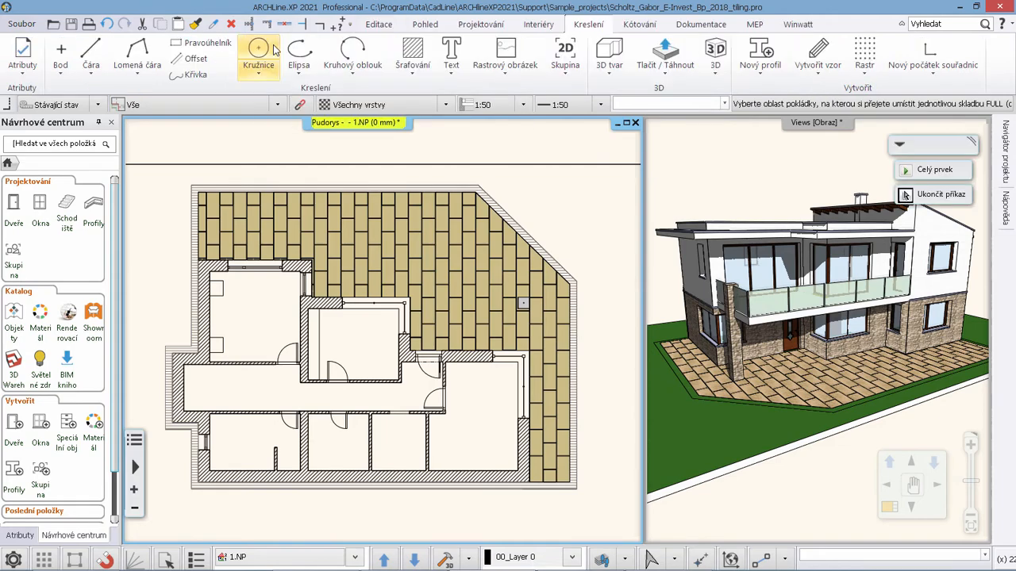
left_click(501, 215)
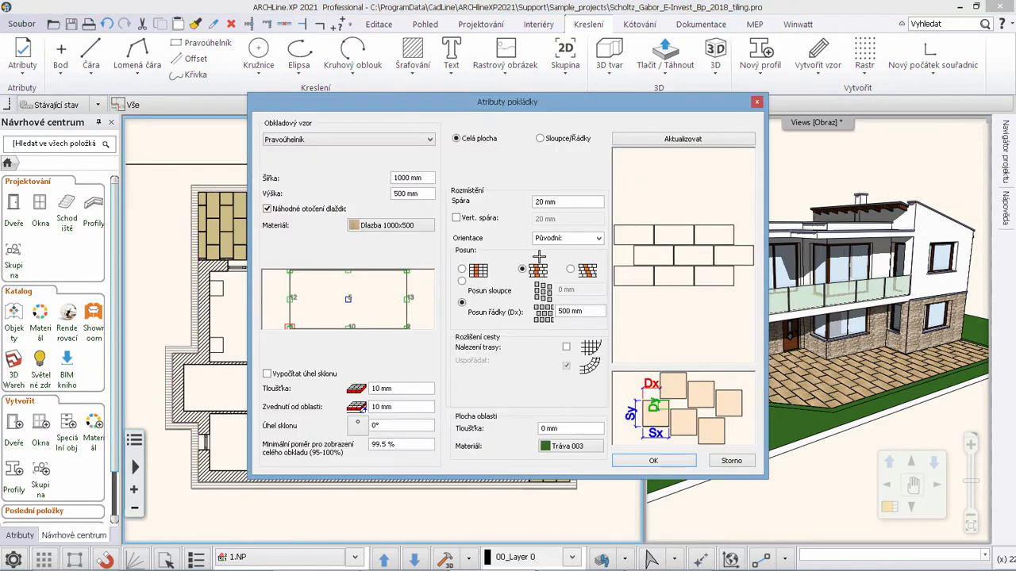
left_click(391, 226)
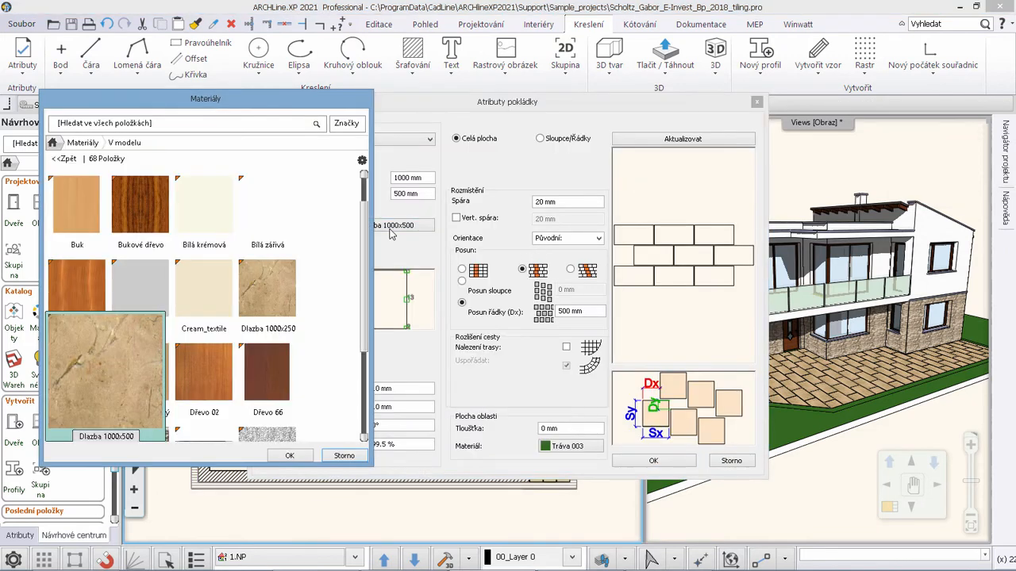
left_click(262, 301)
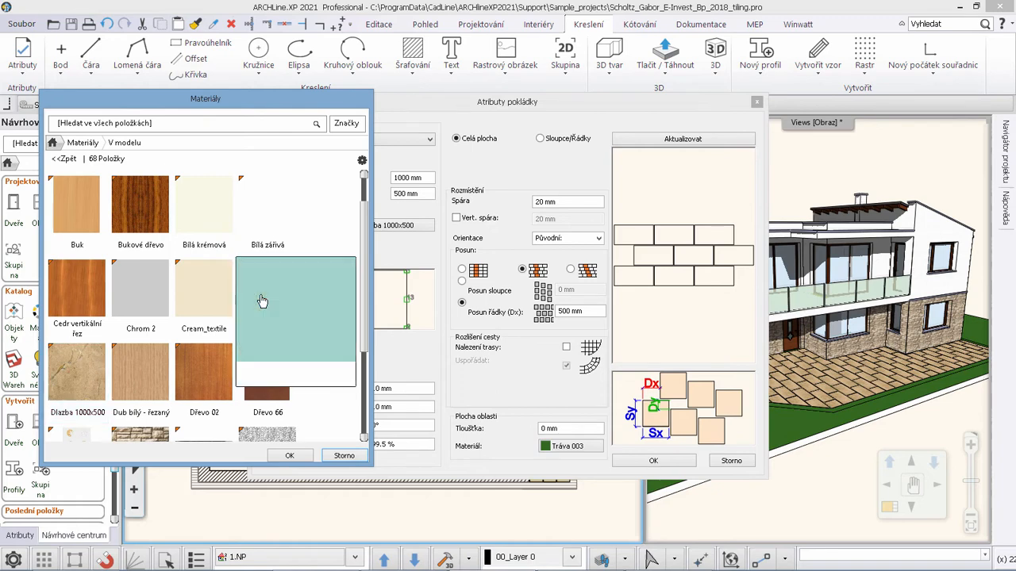
left_click(289, 456)
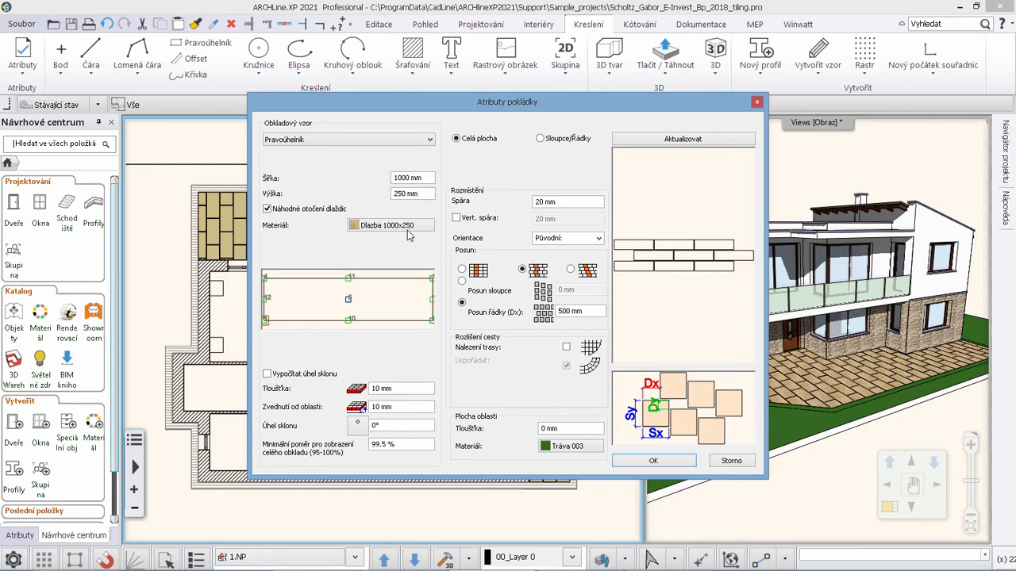
Switch the border tiling to the columns/rows layout with 1 row and update the preview
left_click(540, 141)
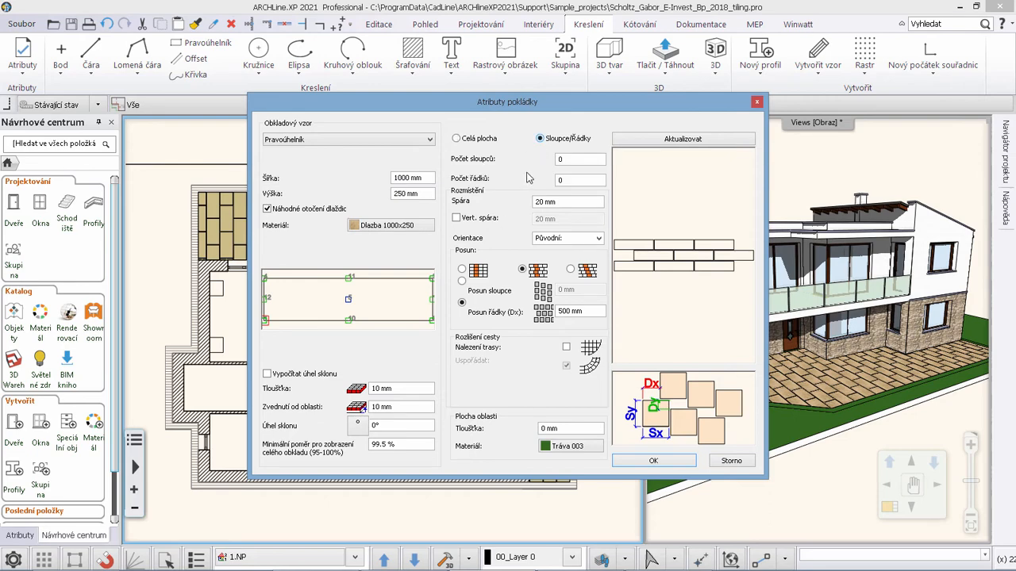
double_click(562, 180)
type("1")
left_click(716, 140)
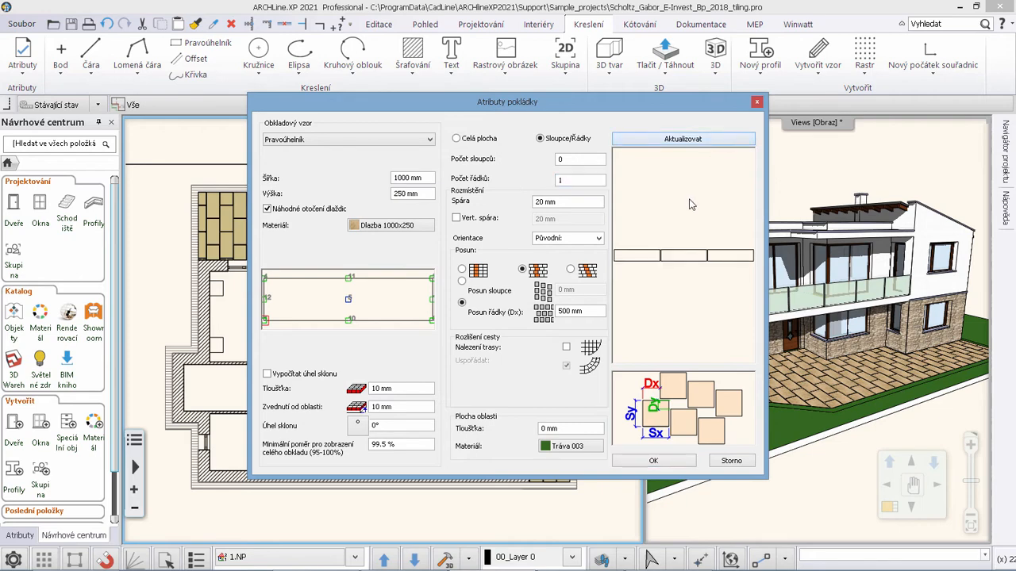
Enable a separate vertical joint of 0 mm and path detection for the border tiling, then accept the tiling attributes
left_click(457, 219)
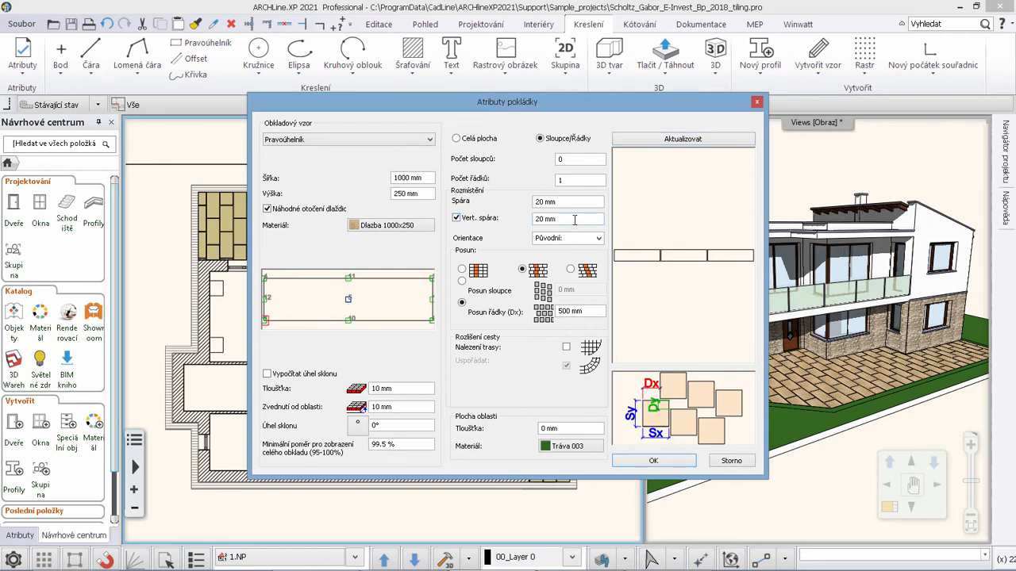
left_click_drag(574, 220, 508, 224)
type("0")
left_click(567, 347)
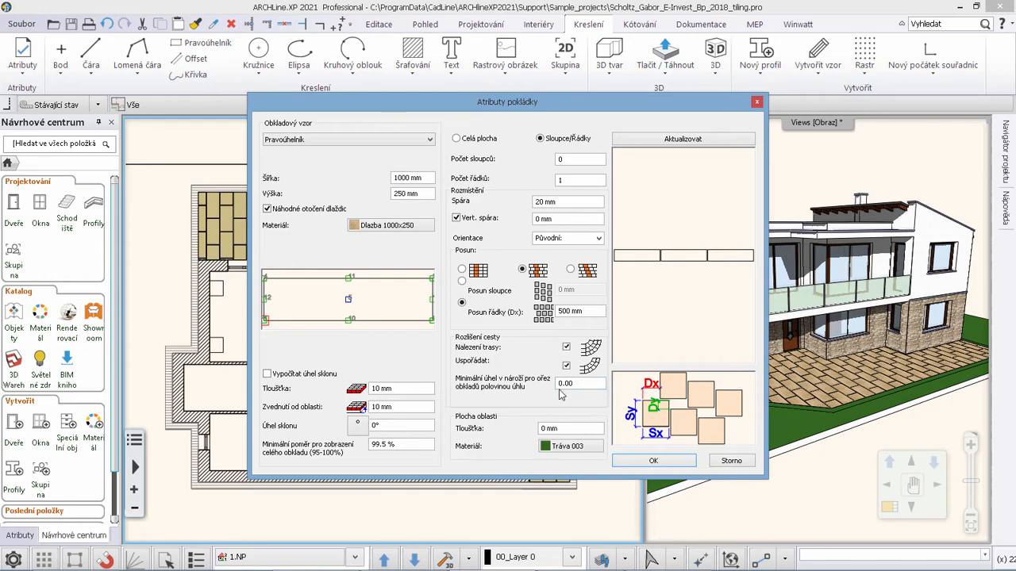
left_click(652, 461)
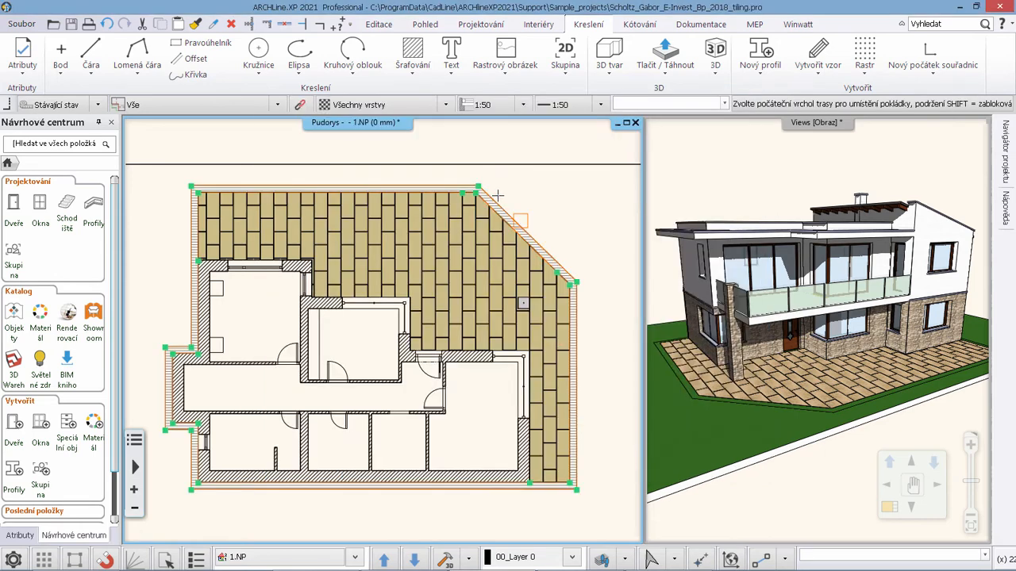
Lay the single tile row along the border strip's path, starting on its upper edge near the cut corner, and finish the tiling edit
left_click(433, 184)
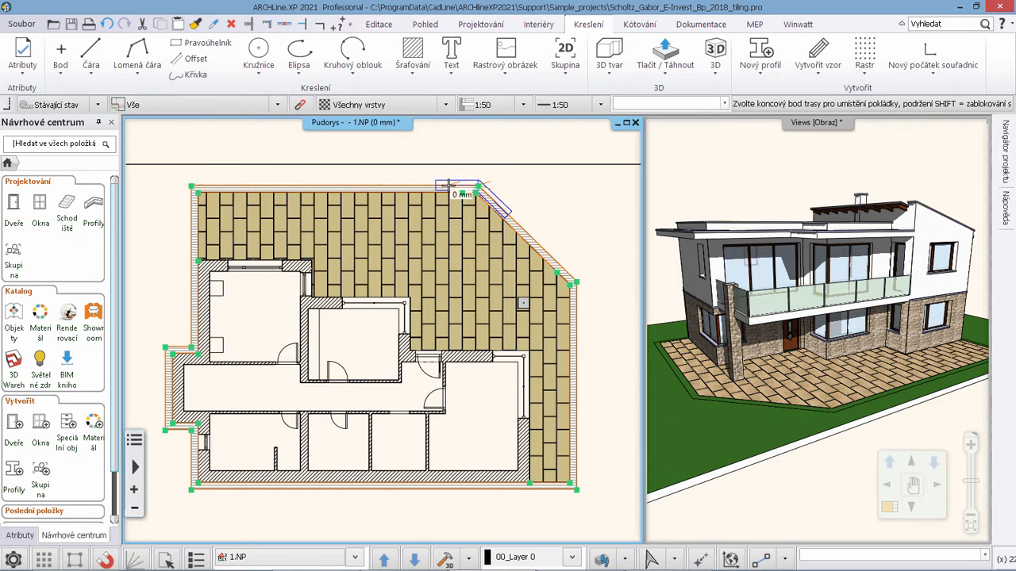
left_click(449, 184)
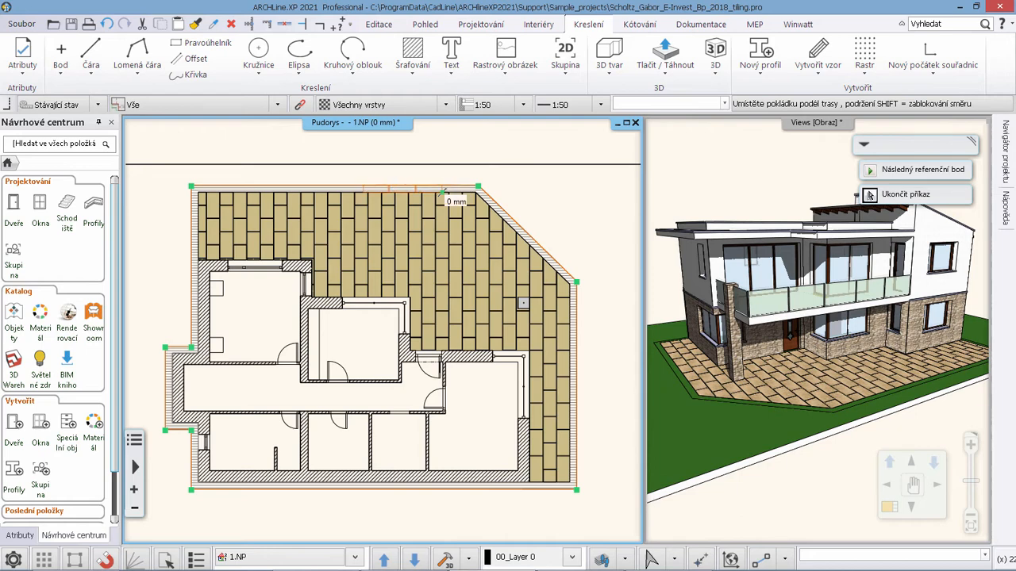
left_click(469, 195)
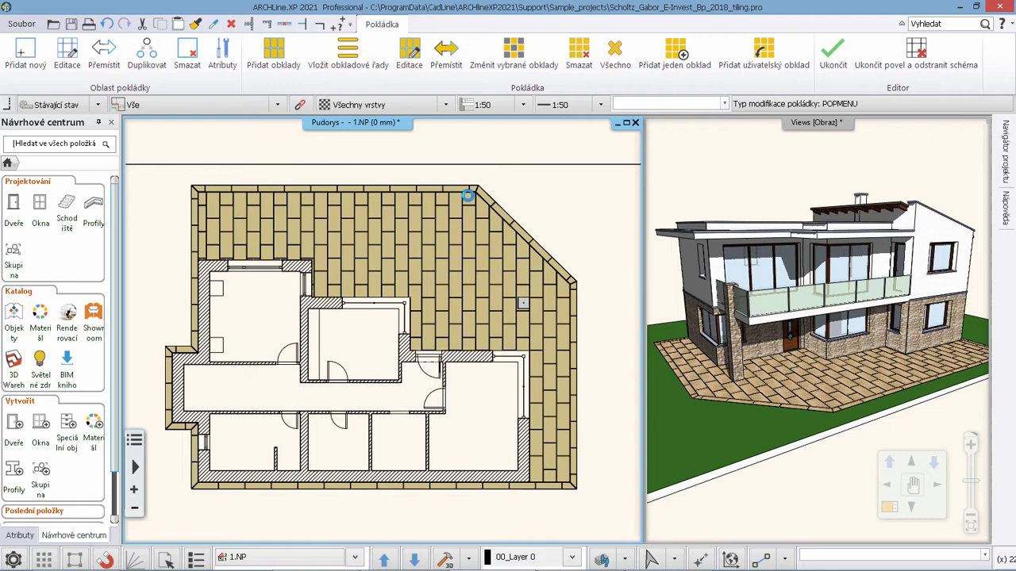
left_click(833, 54)
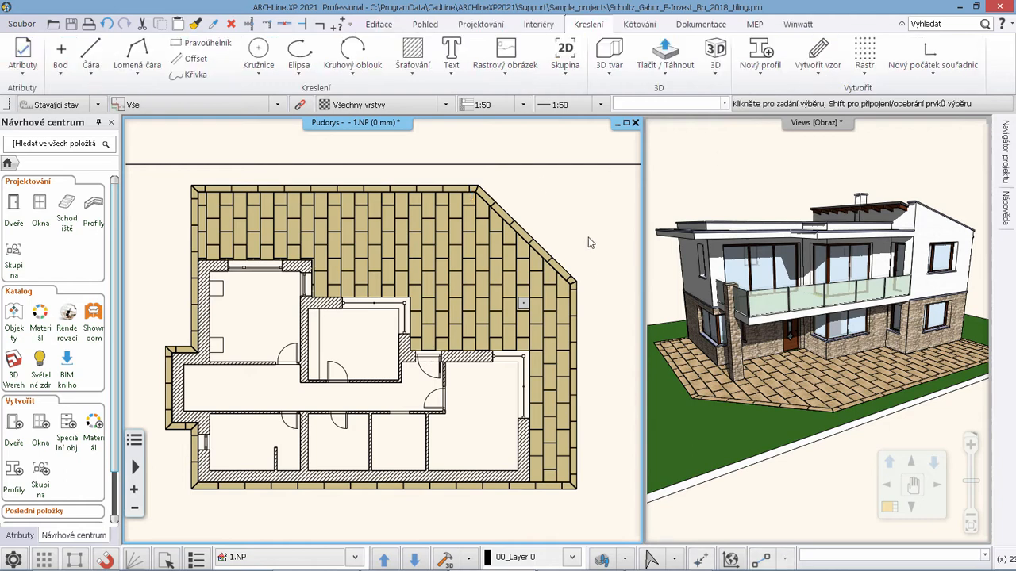
Export the tiling schedule (Pokládka) with all options to an Excel file, overwriting Pokládka.xlsx in Sample_projects
left_click(727, 24)
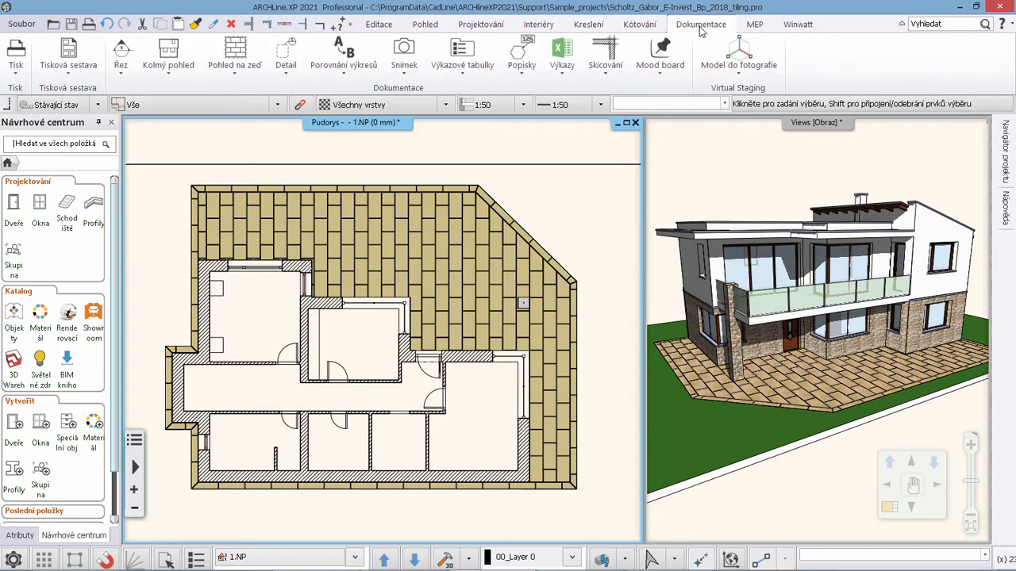
left_click(560, 73)
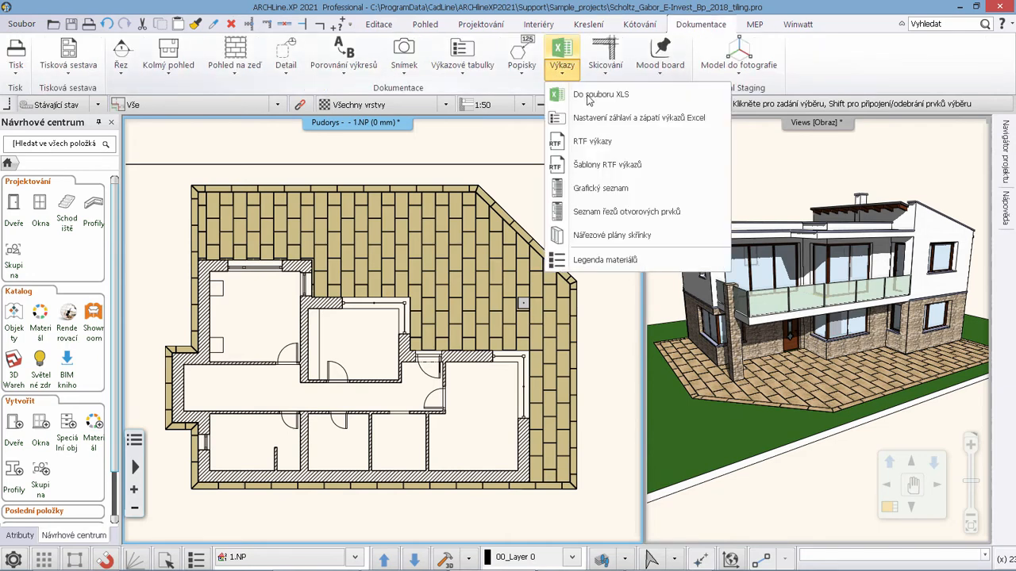
left_click(589, 96)
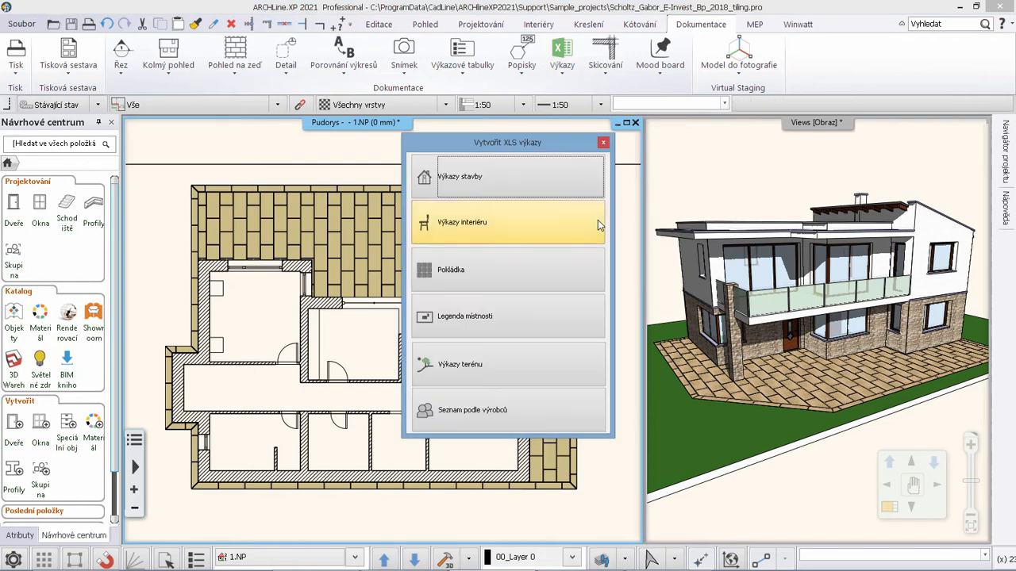
left_click(460, 286)
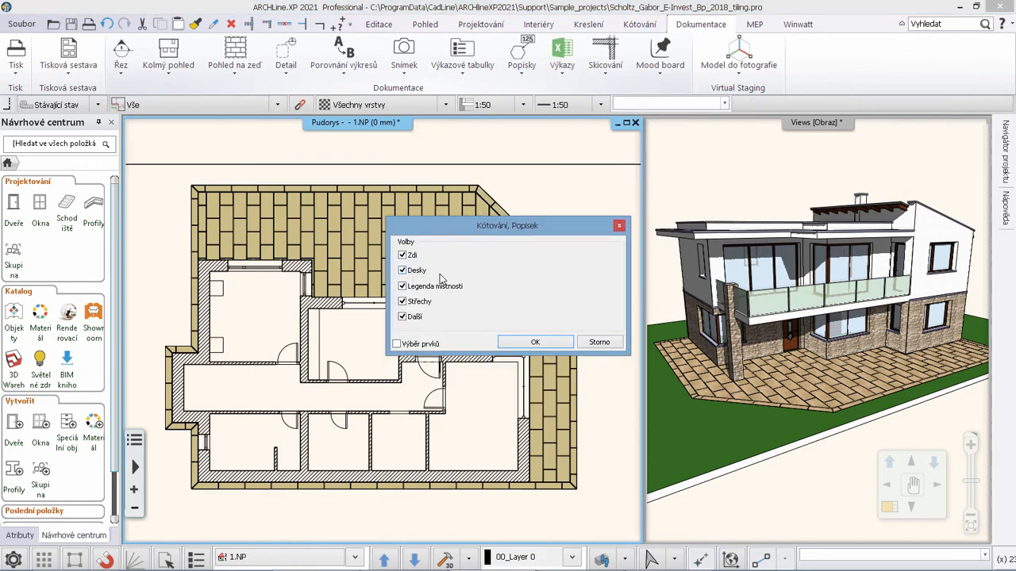
left_click(546, 344)
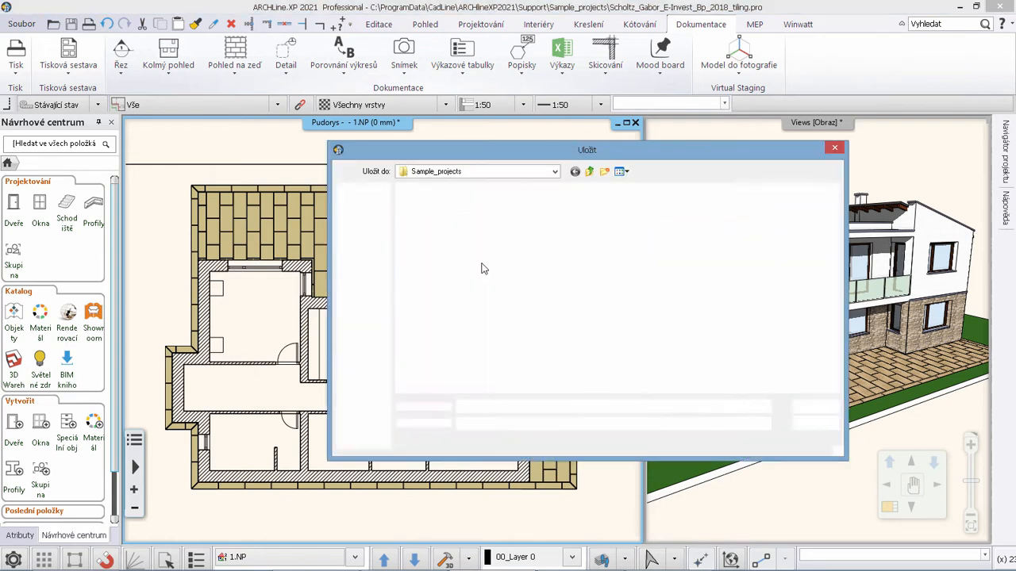
left_click(442, 208)
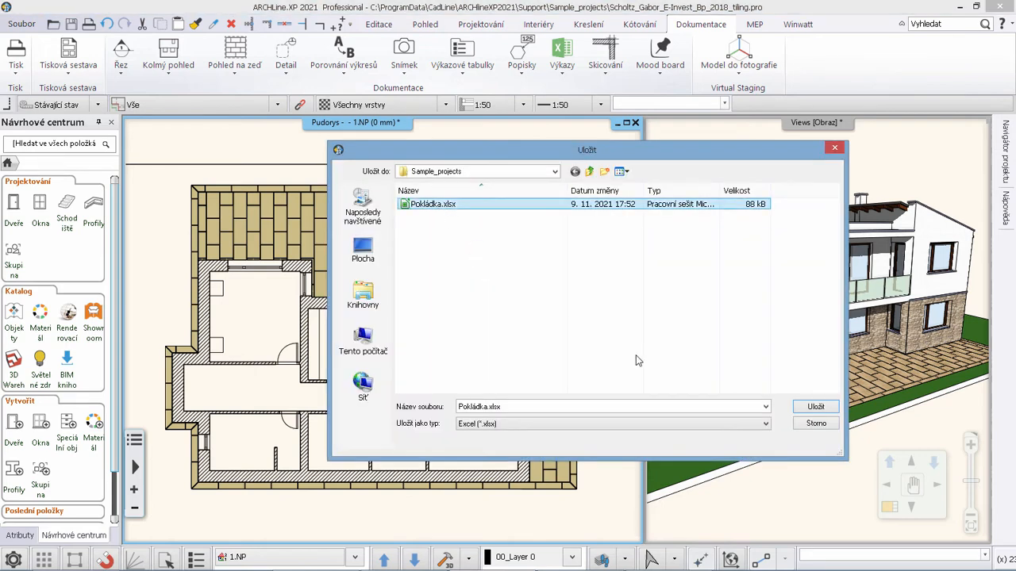
left_click(817, 412)
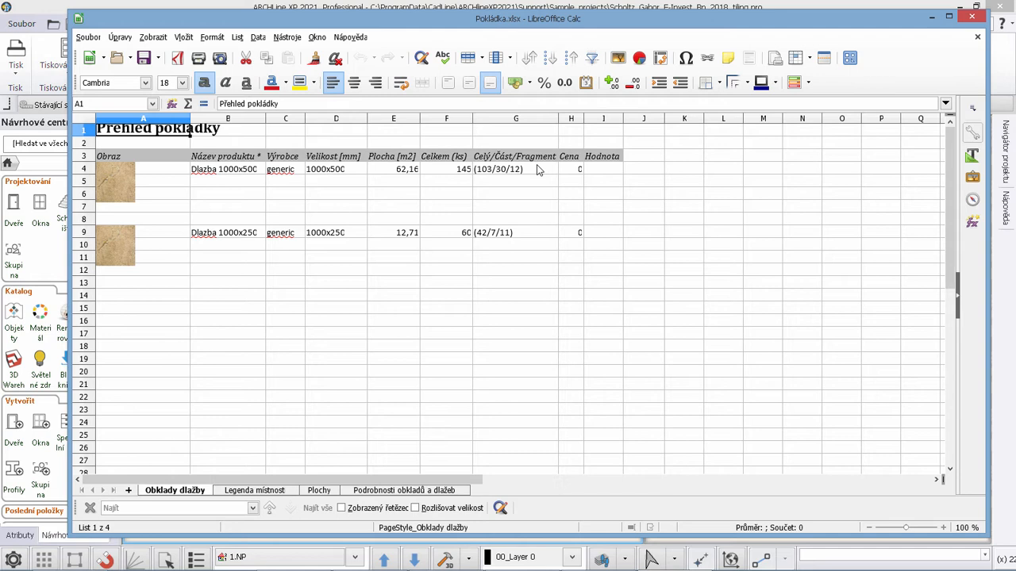
Examine the detailed tile dimensions, areas and piece counts on the Podrobnosti obkladů a dlažeb sheet
left_click(391, 491)
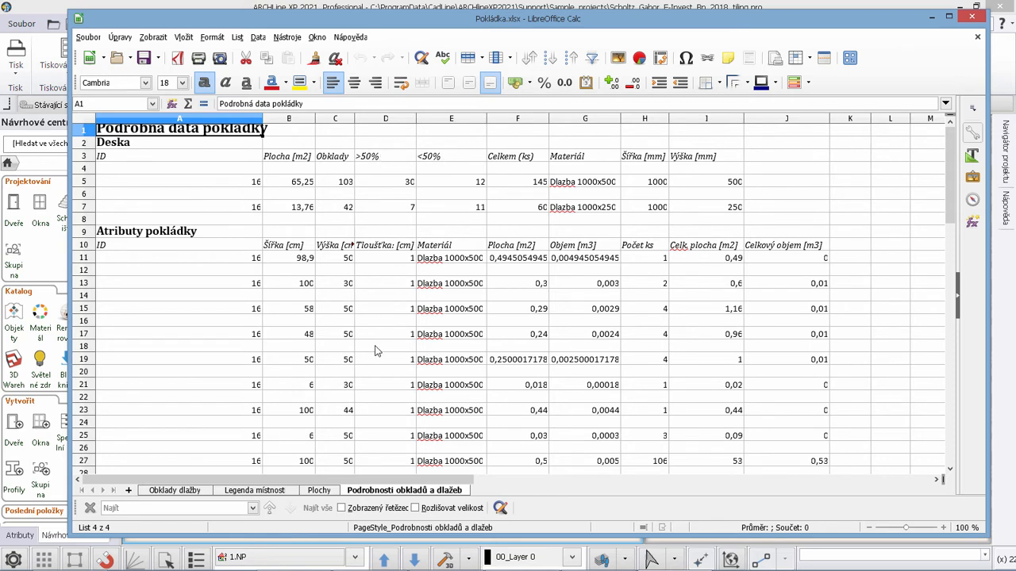
scroll(377, 359, "down", 5)
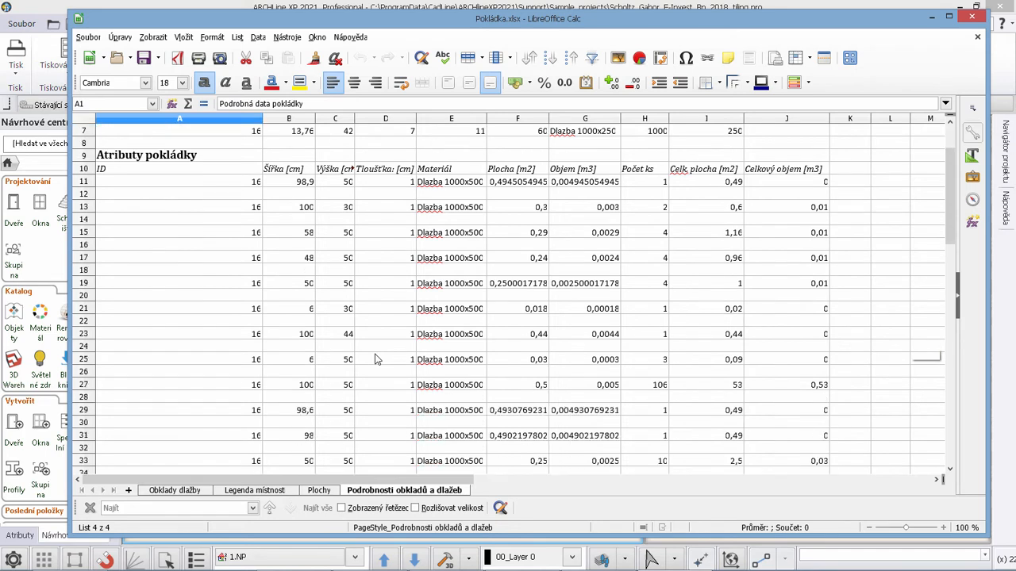
scroll(377, 358, "down", 4)
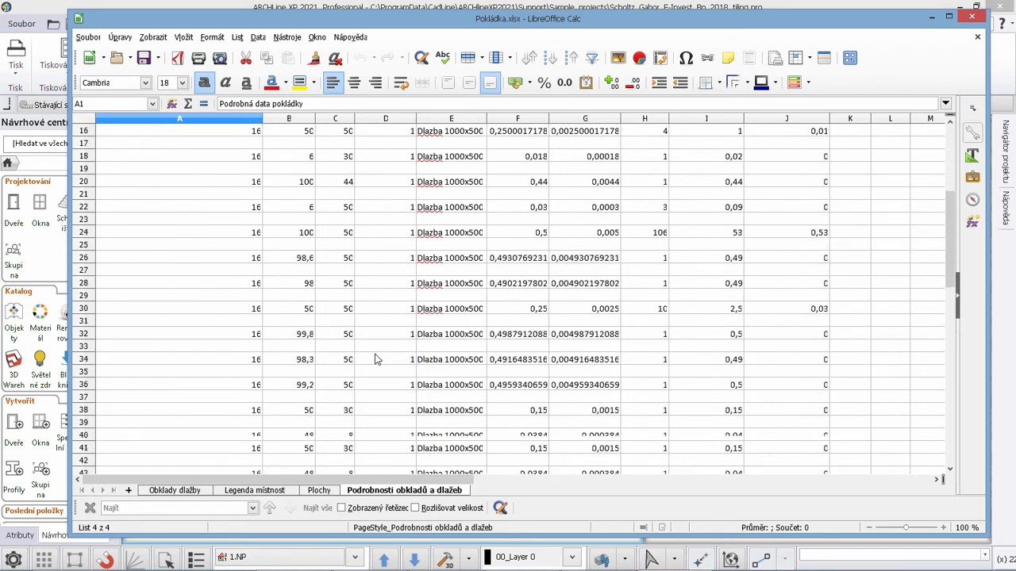
scroll(377, 358, "down", 6)
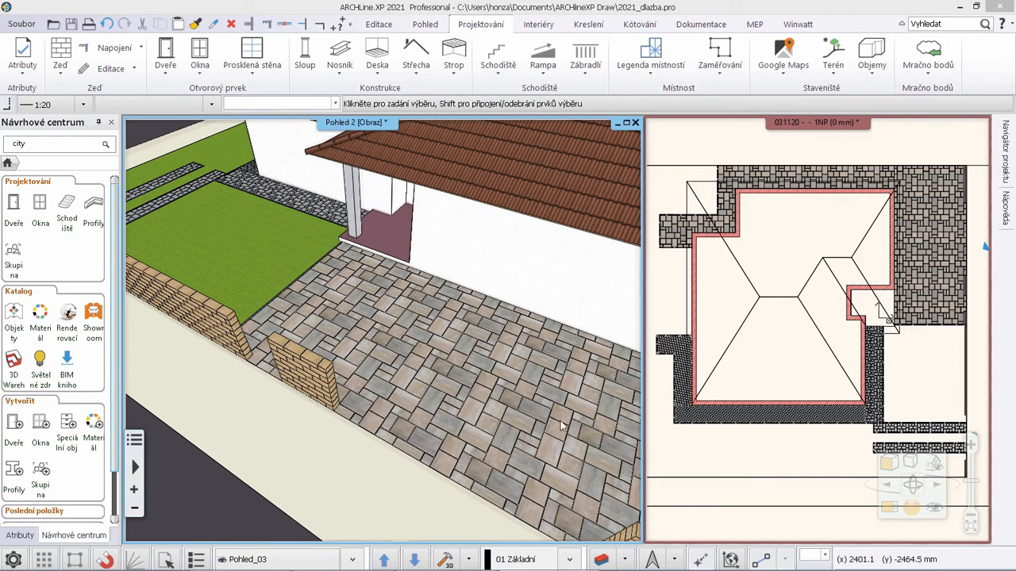
Show the saved 3D view Pohled_02 of the 2021_dlazba project
left_click(383, 559)
left_click(383, 559)
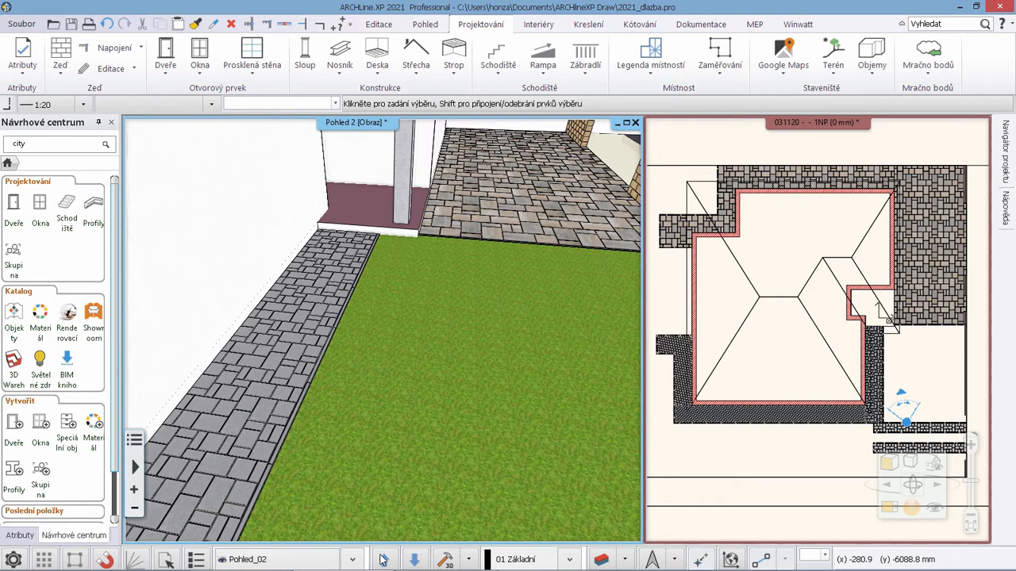
Step through the saved 3D views Pohled_01 and Pohled_00 and go on to the following one
left_click(384, 559)
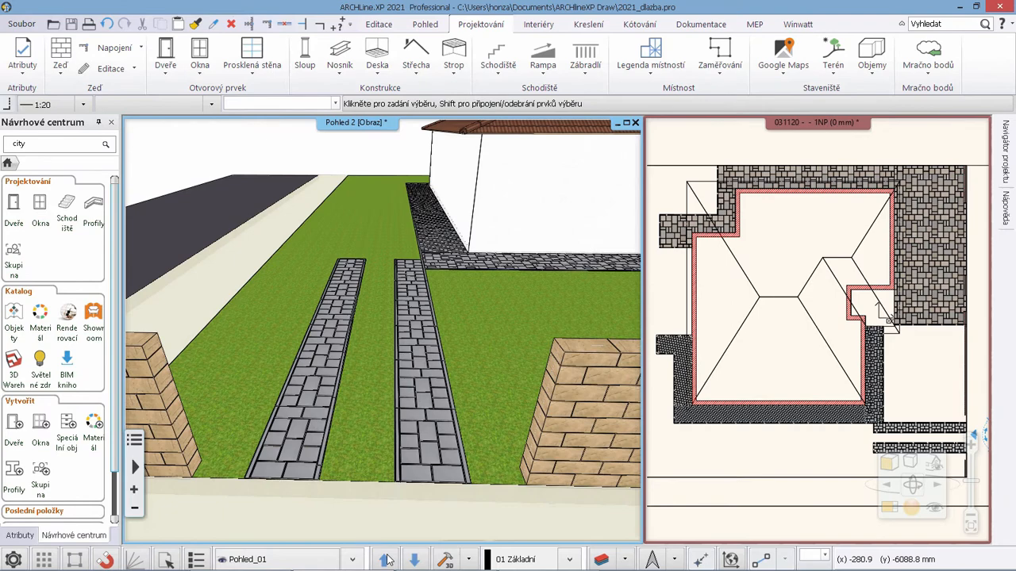
left_click(388, 559)
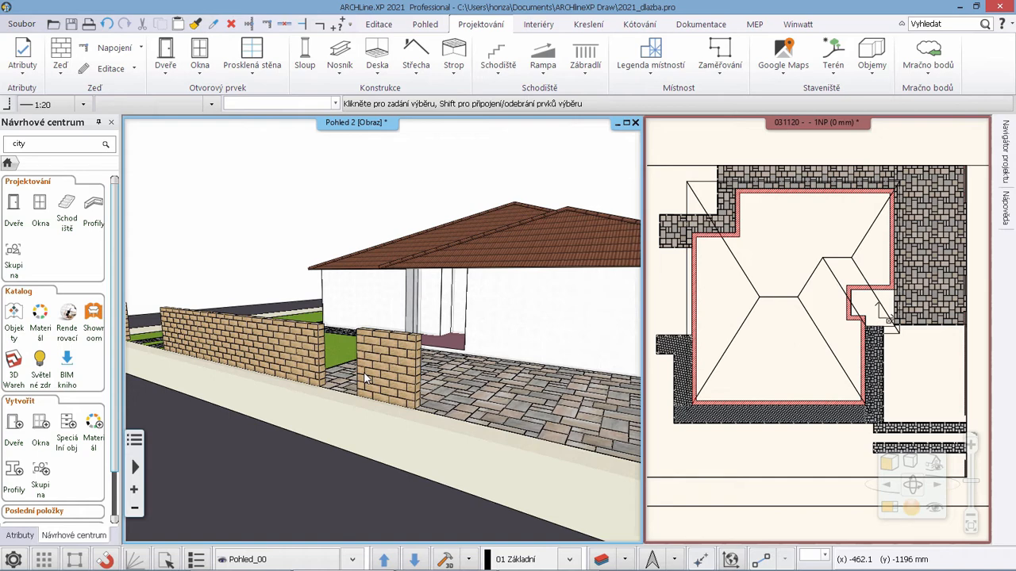
left_click(386, 560)
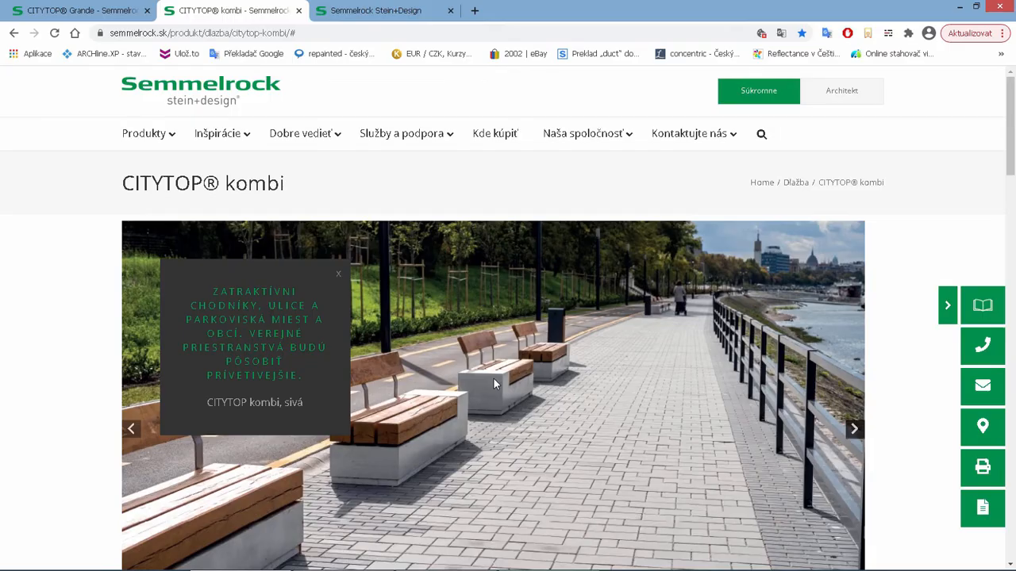
Examine the CITYTOP kombi product page on the Semmelrock website in the browser, down to its characteristics and colour samples
scroll(1014, 469, "down", 2)
scroll(1013, 470, "down", 4)
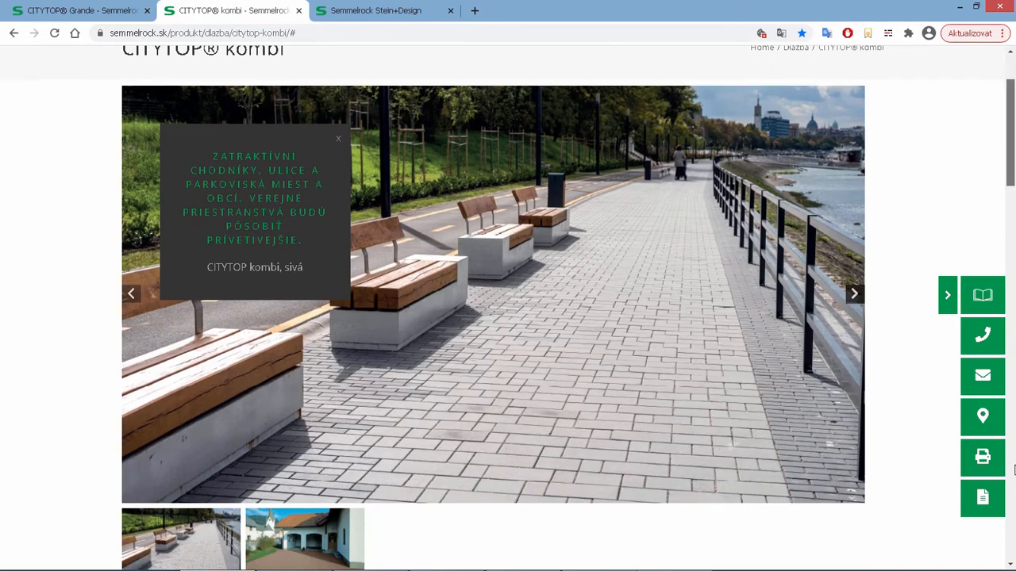
scroll(1014, 470, "down", 5)
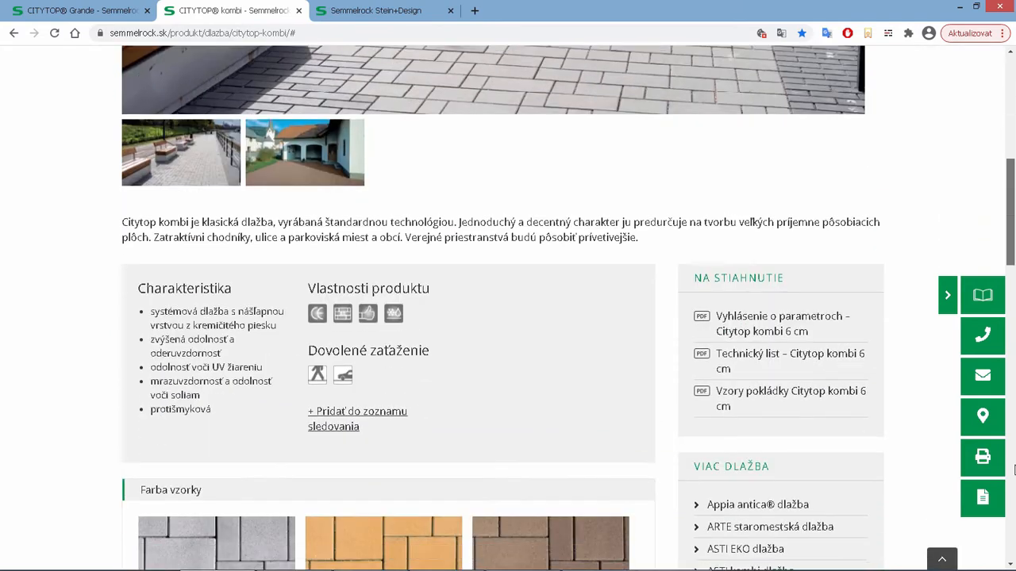
scroll(1013, 470, "down", 2)
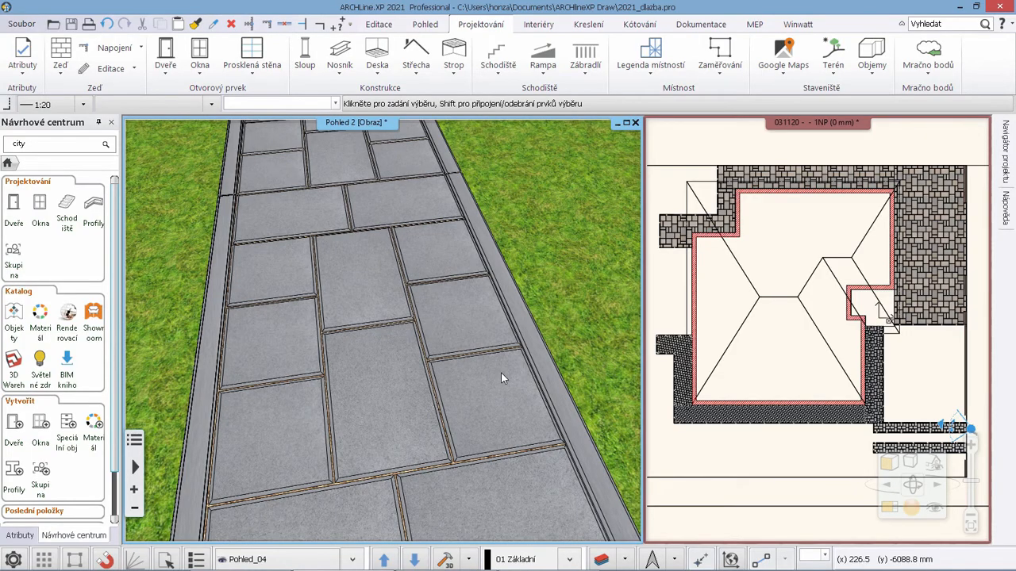
Open the tiling of the upper of the two narrow paving strips for editing in the 1NP floor plan
left_click(490, 372)
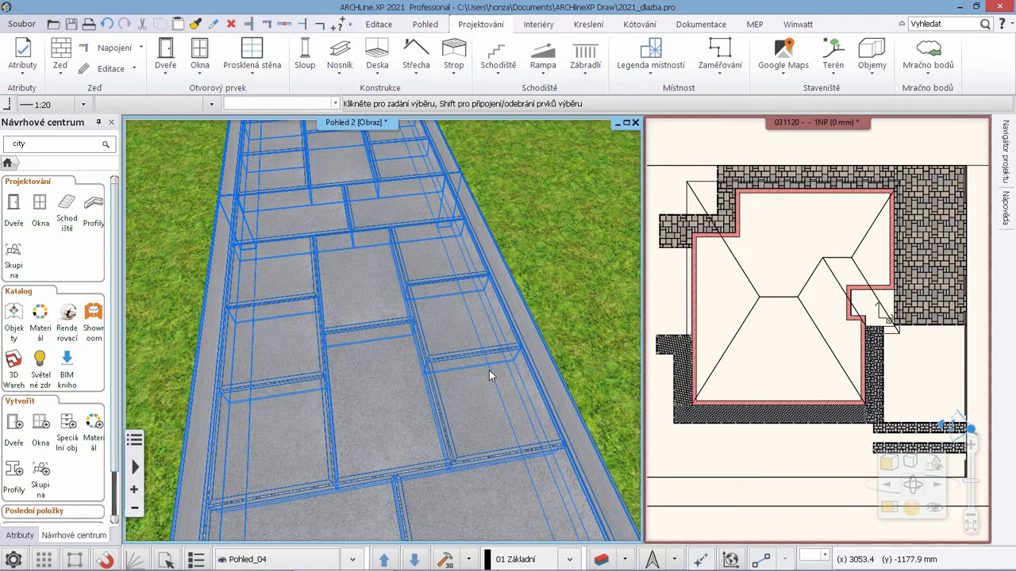
key("Escape")
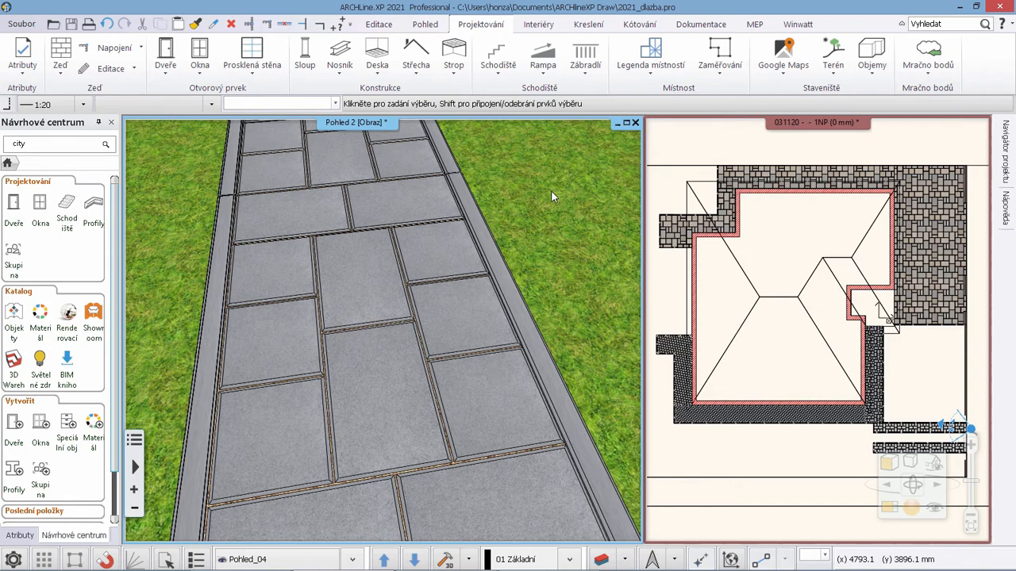
left_click(945, 380)
left_click(891, 512)
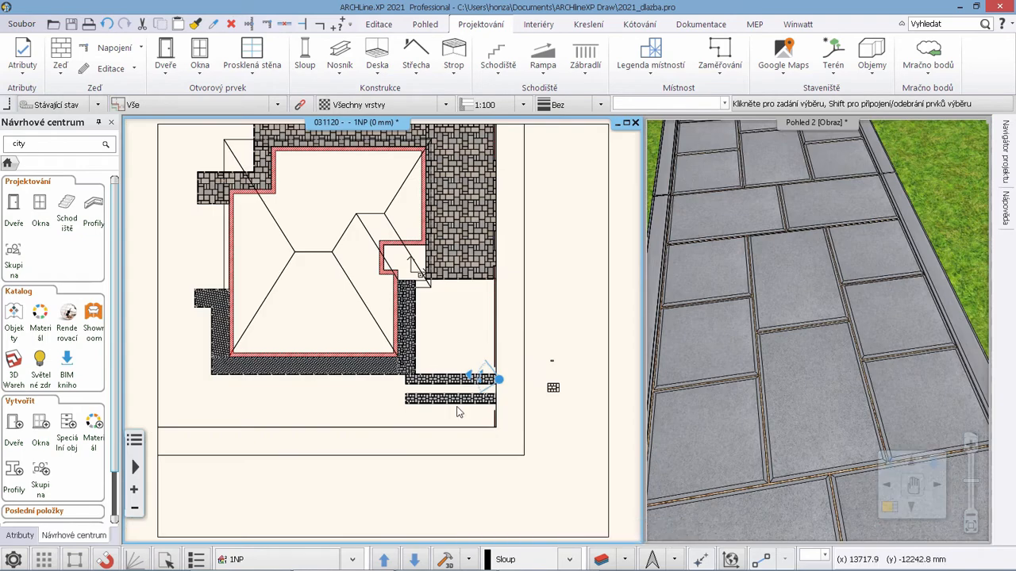
scroll(454, 383, "up", 5)
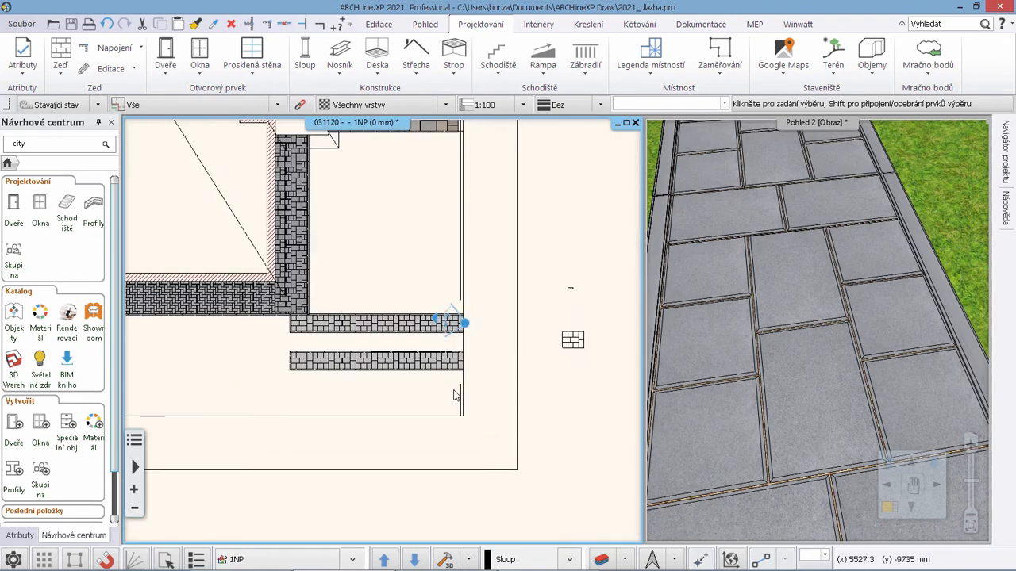
scroll(415, 284, "up", 6)
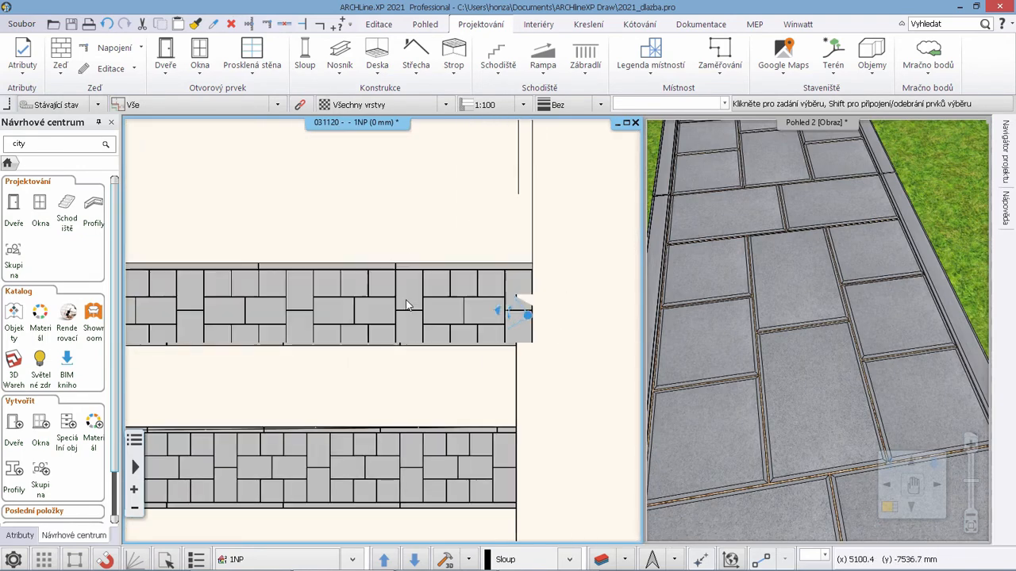
right_click(418, 302)
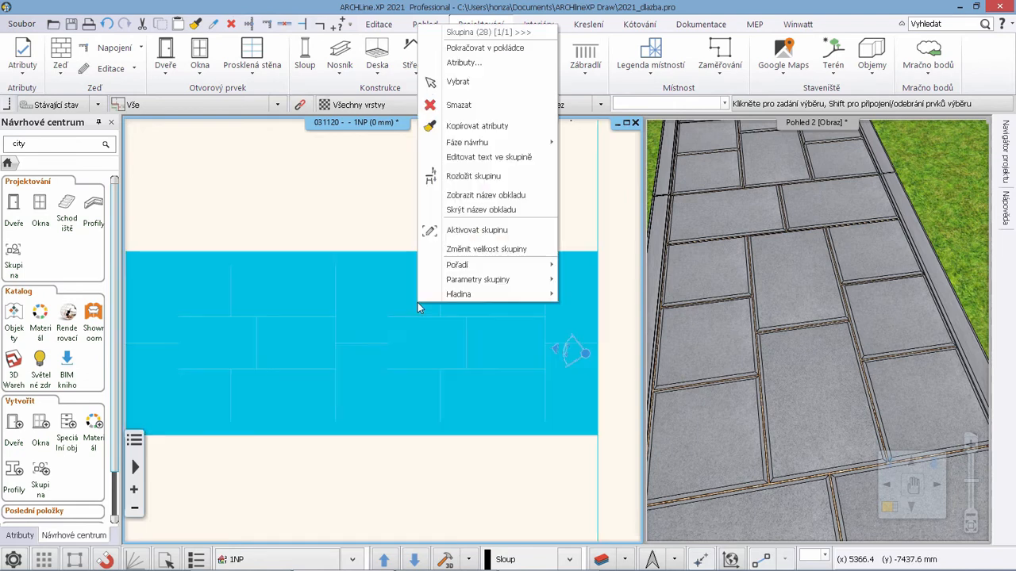
left_click(460, 49)
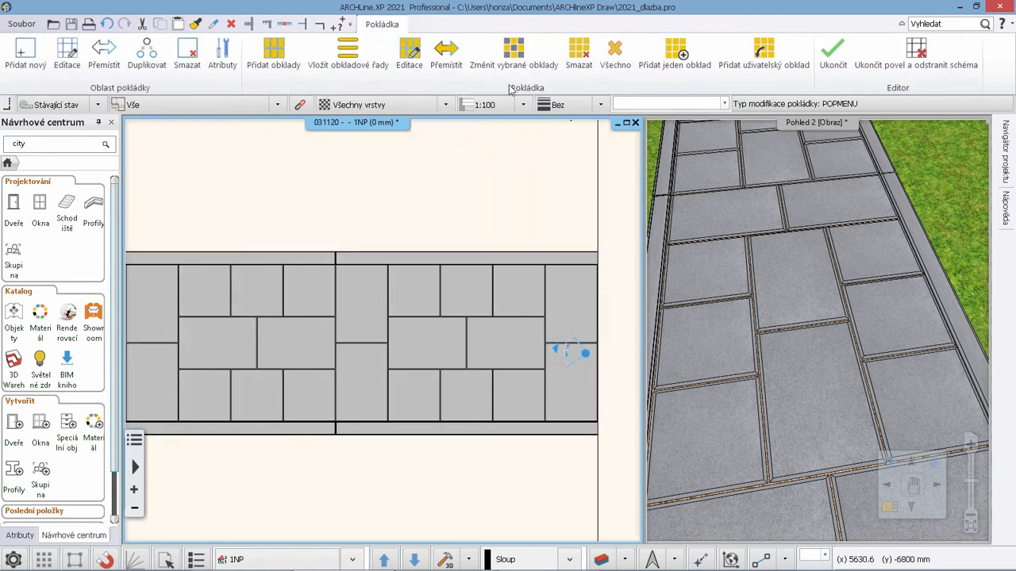
Inspect the Citytop 20x20x6 siva 1 object behind one square tile, discard the tile change and finish the tiling edit
left_click(514, 54)
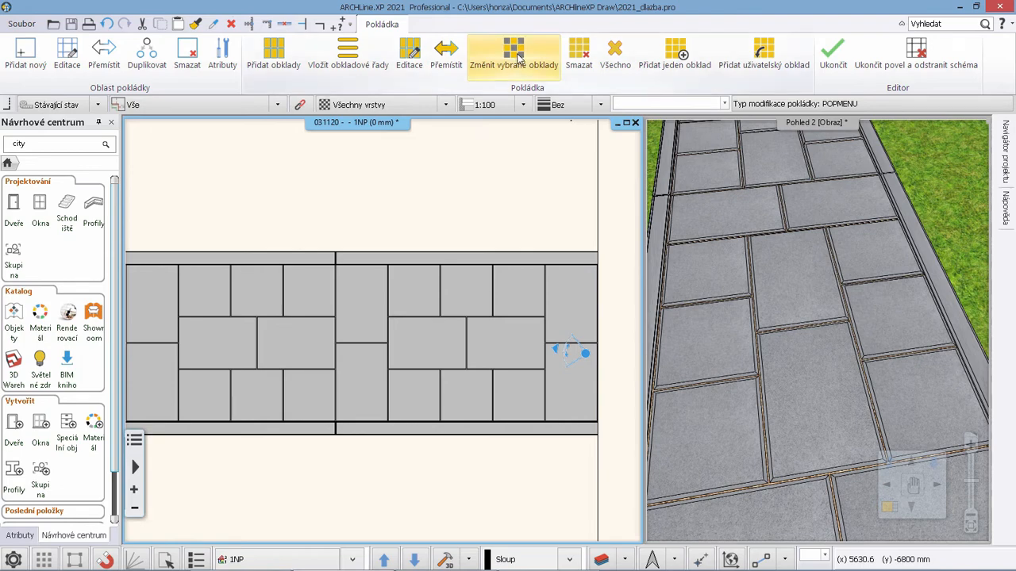
left_click(413, 299)
left_click(427, 202)
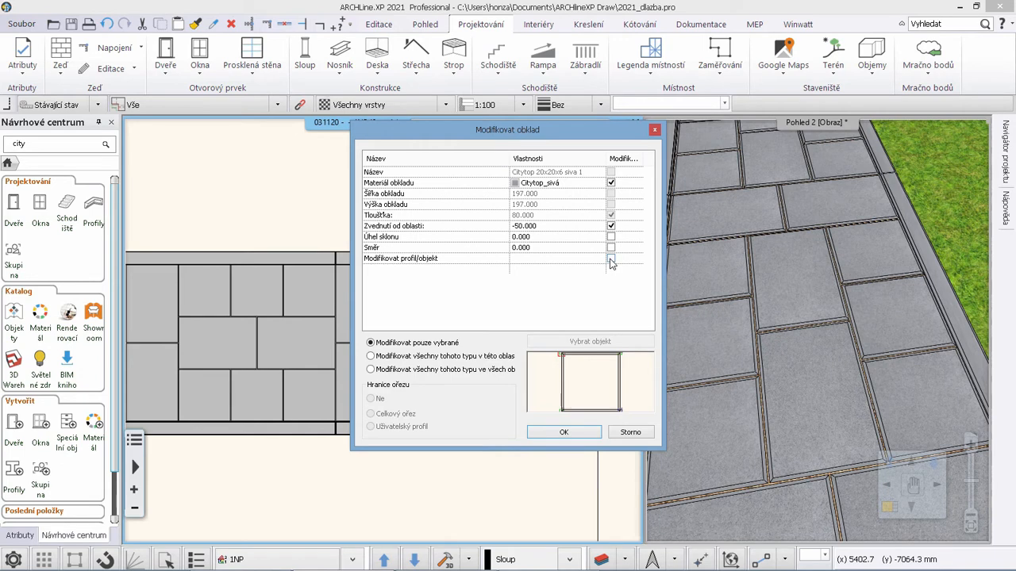
left_click(611, 260)
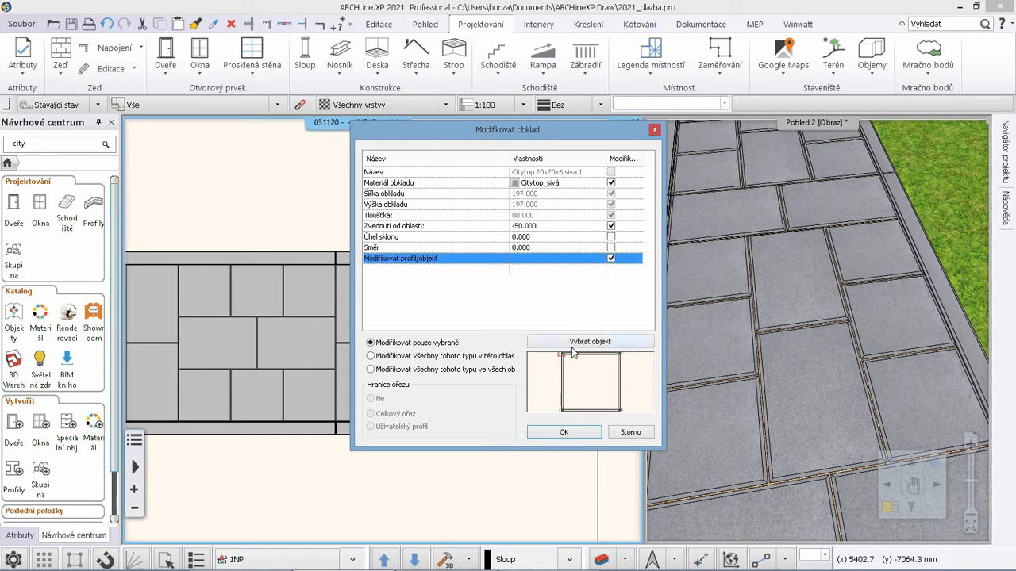
left_click(573, 342)
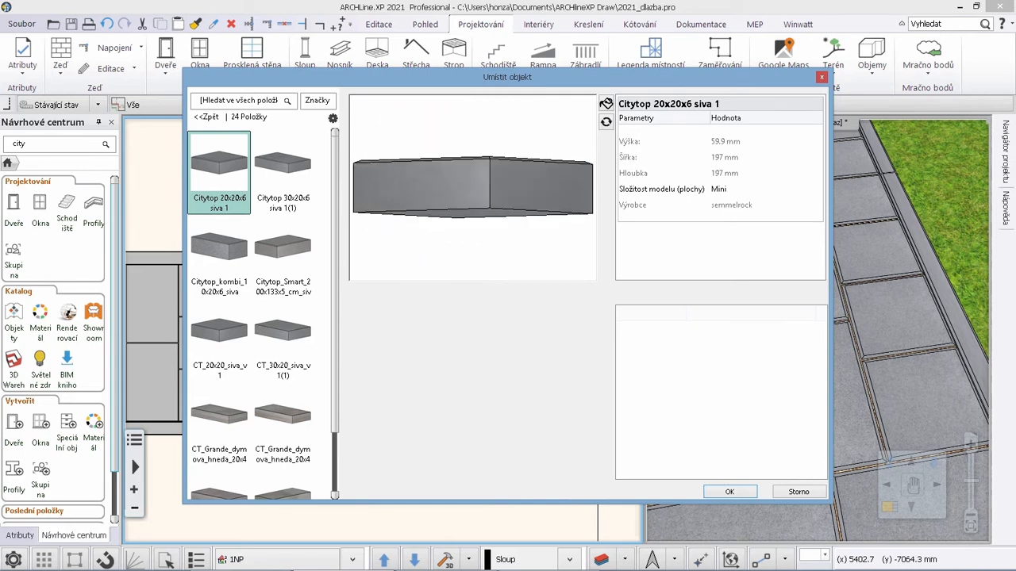
left_click_drag(477, 163, 467, 200)
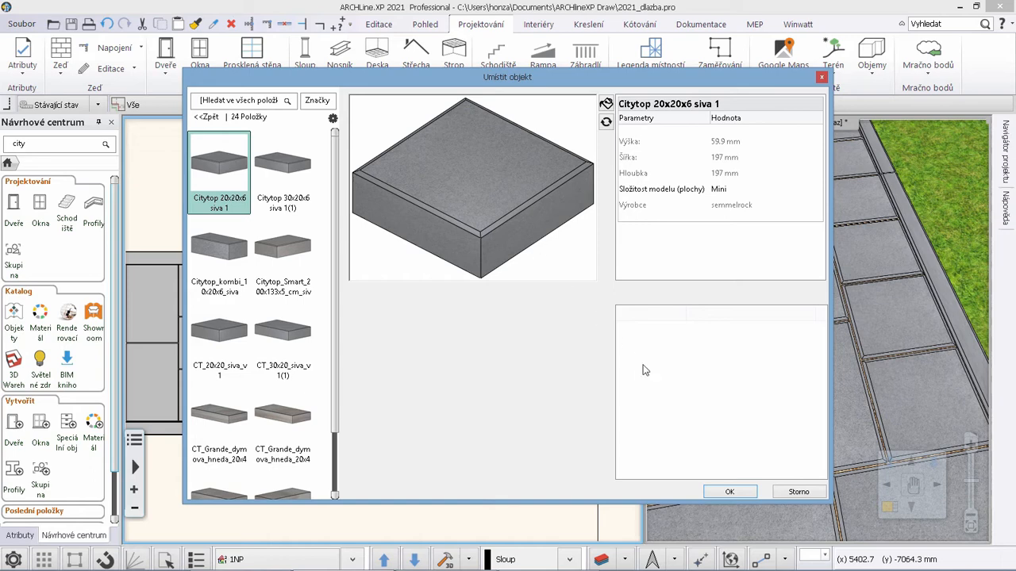
left_click(802, 492)
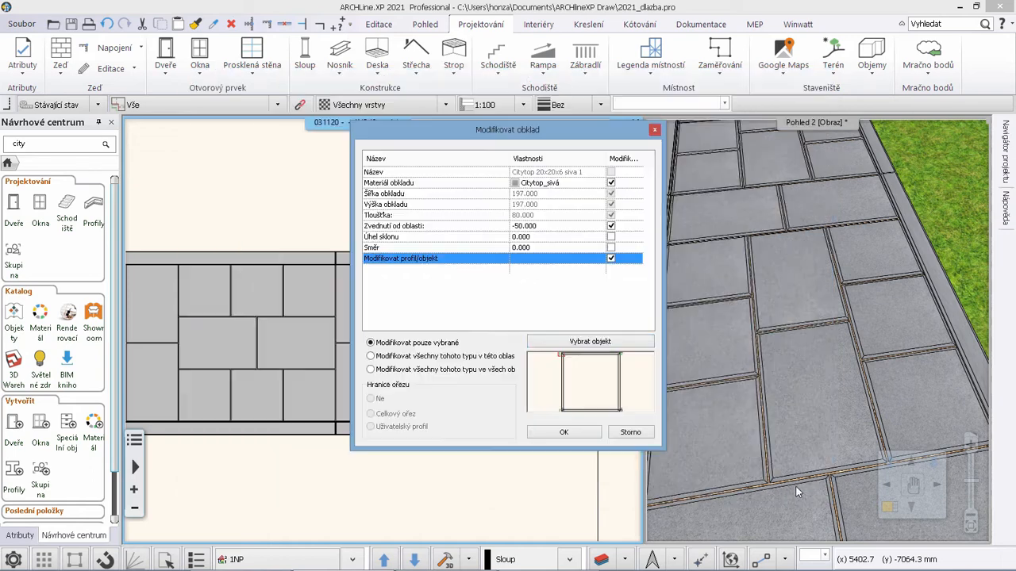
left_click(630, 432)
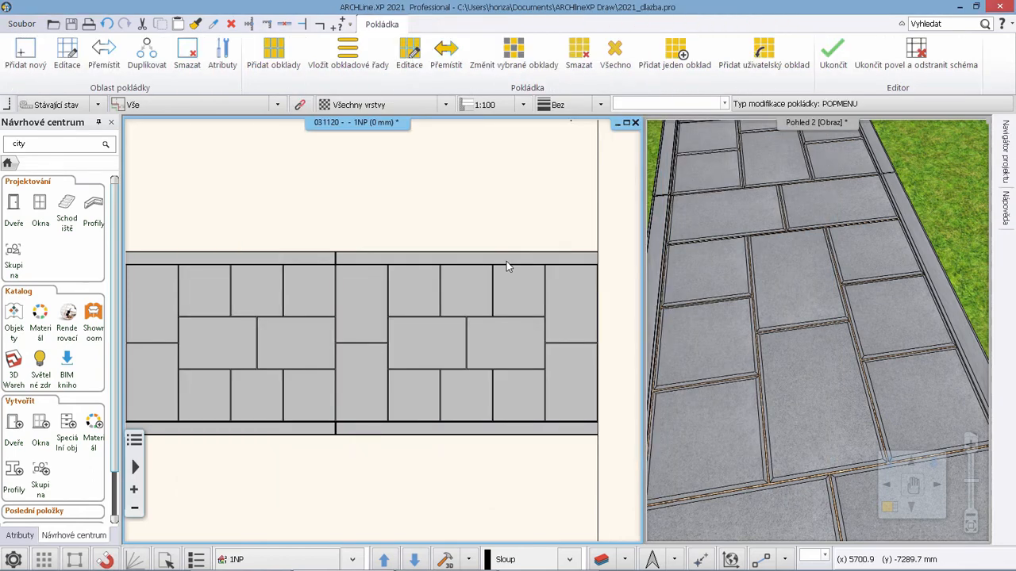
left_click(830, 58)
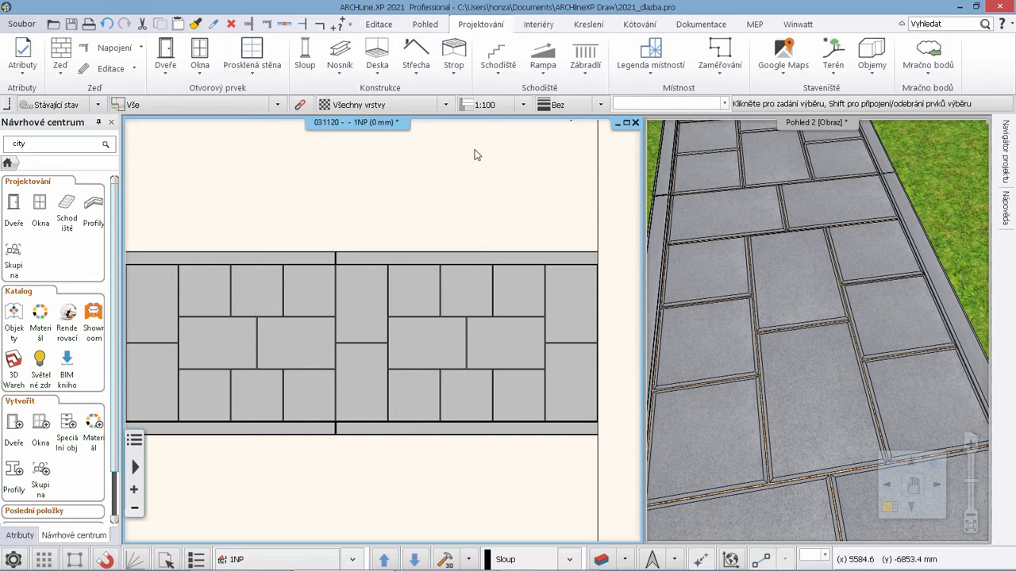
Start a 3D shape defined by dialog and set its width to 197 mm, depth to 197 mm and height to 60 mm
left_click(588, 24)
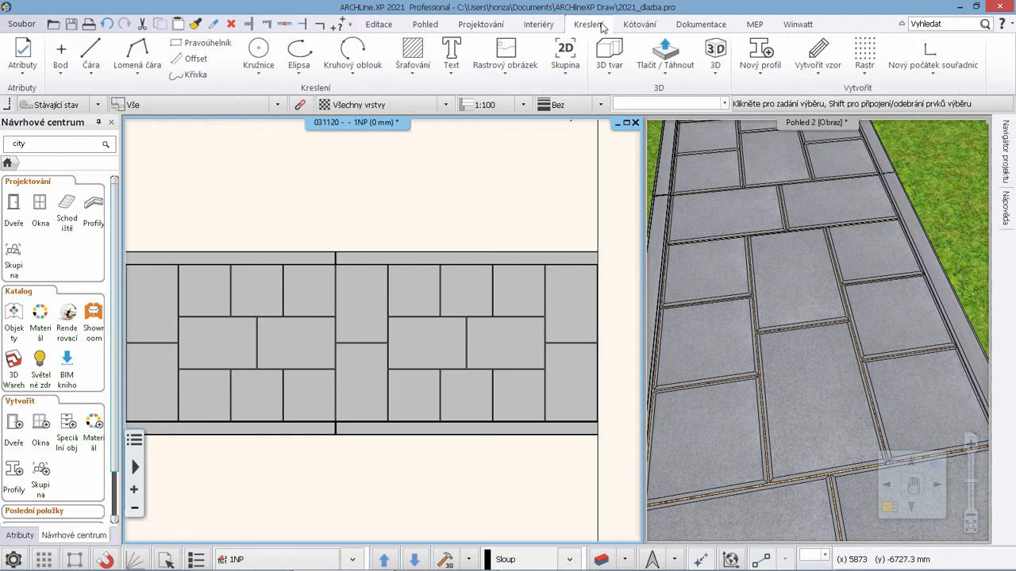
left_click(610, 73)
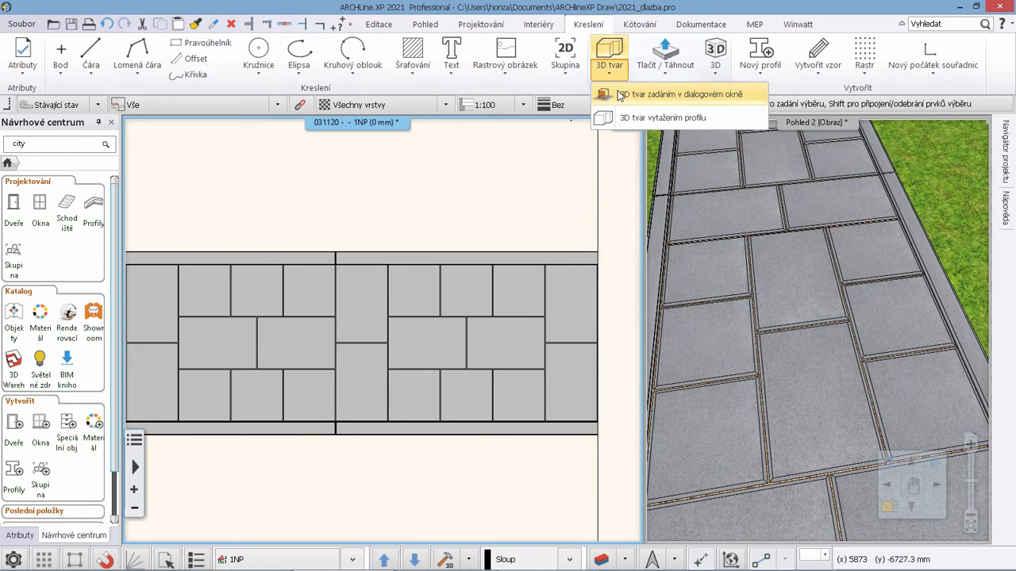
left_click(620, 95)
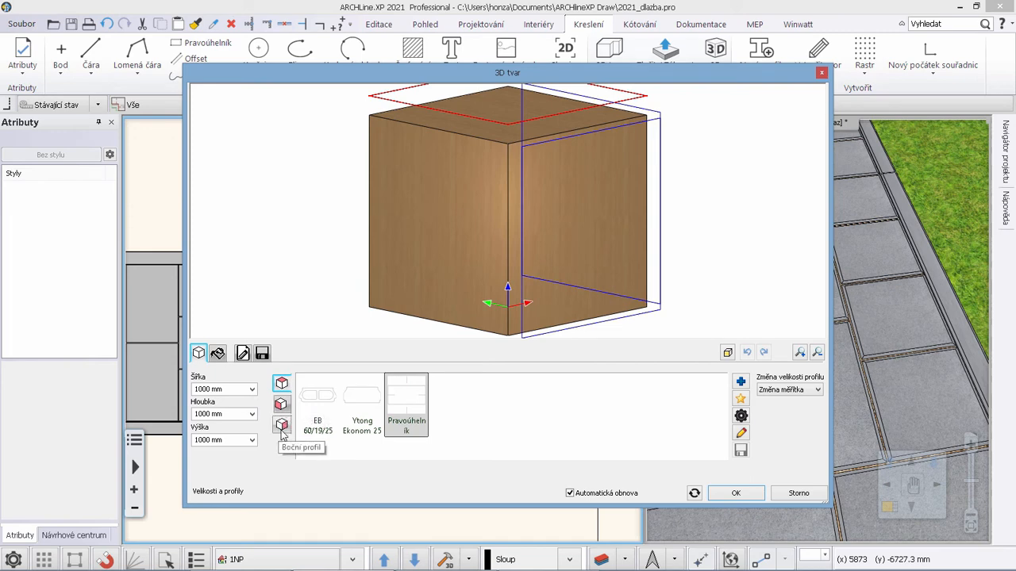
left_click(236, 388)
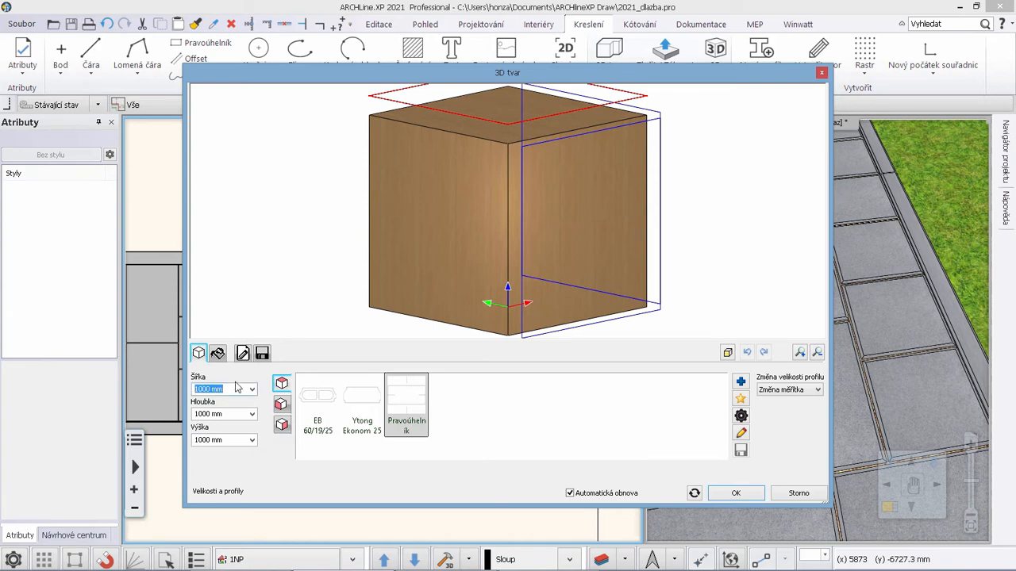
type("197")
left_click(240, 413)
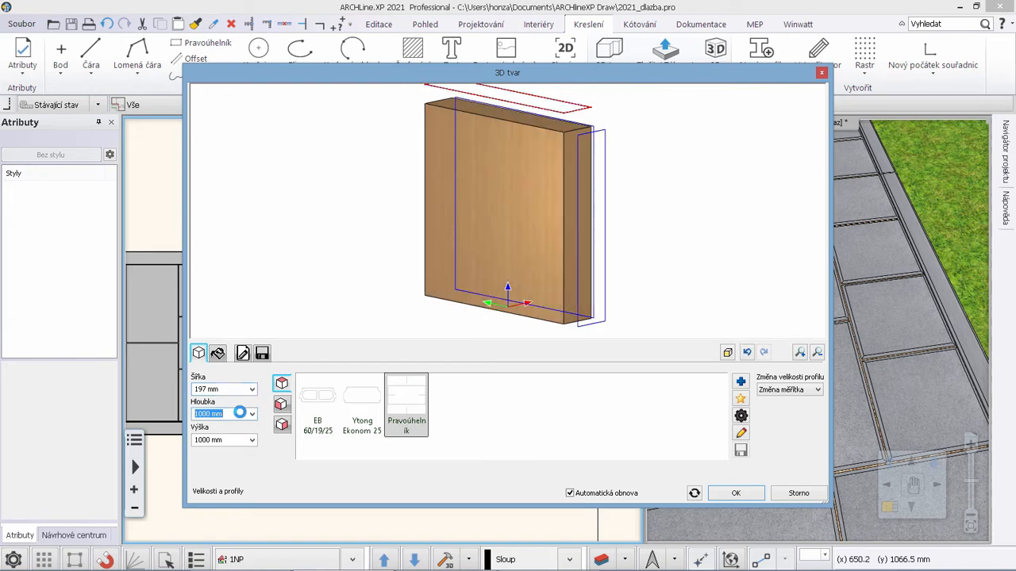
type("197")
left_click(235, 439)
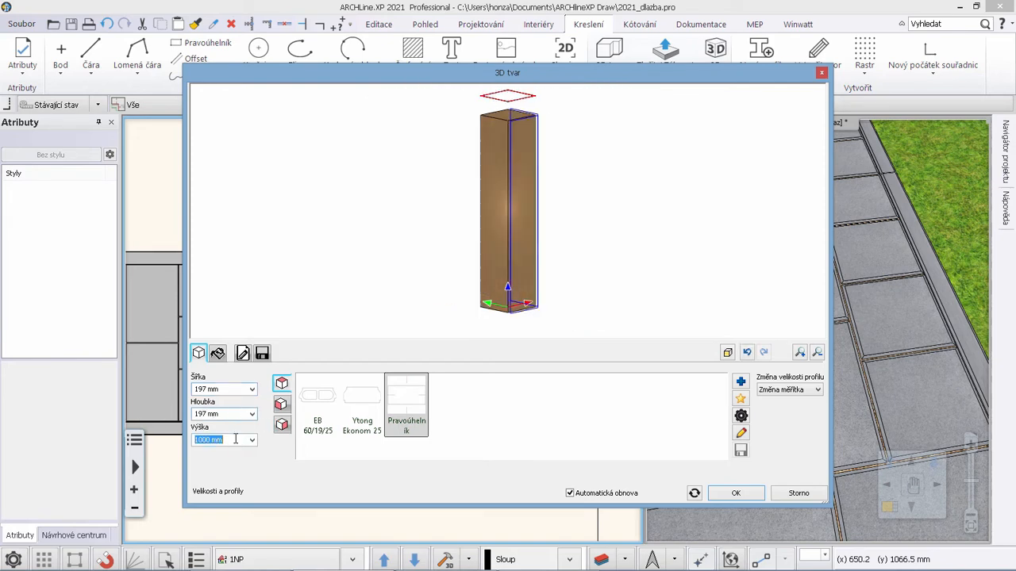
type("60")
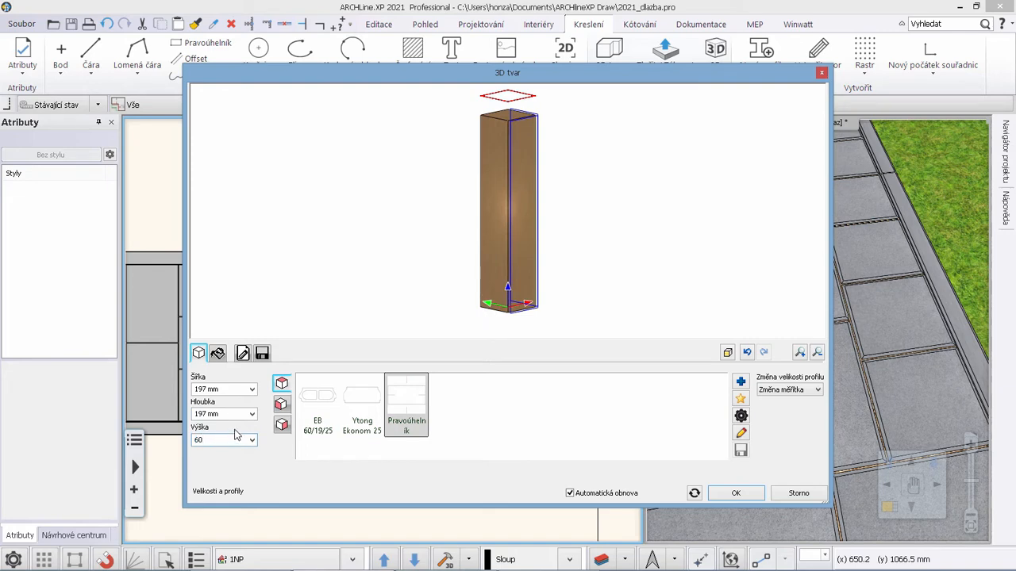
left_click(224, 417)
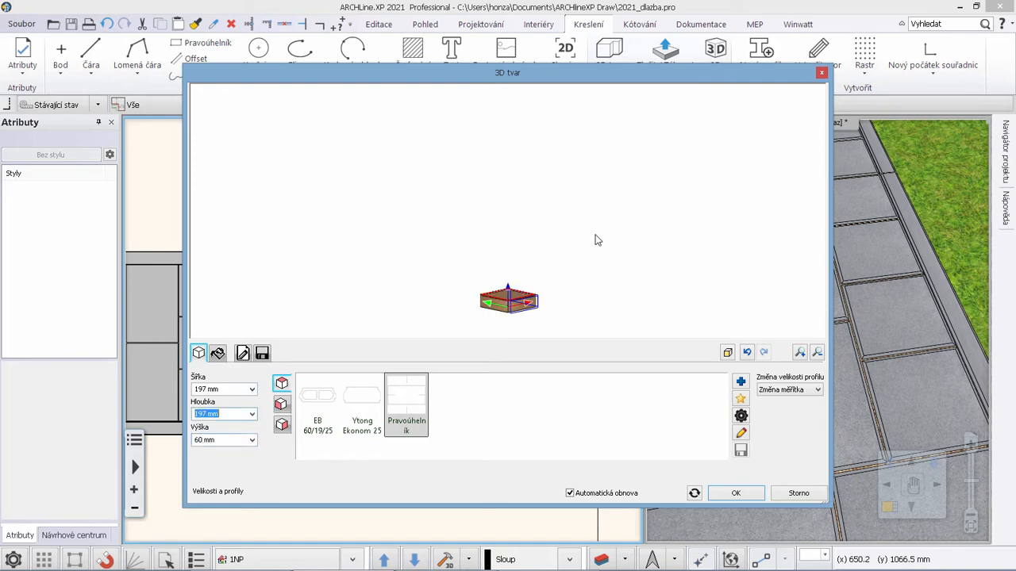
Replace the tile's front profile with the chamfered outline already drawn in the floor plan, detected from a profile point inside it
middle_click_drag(528, 308, 524, 249)
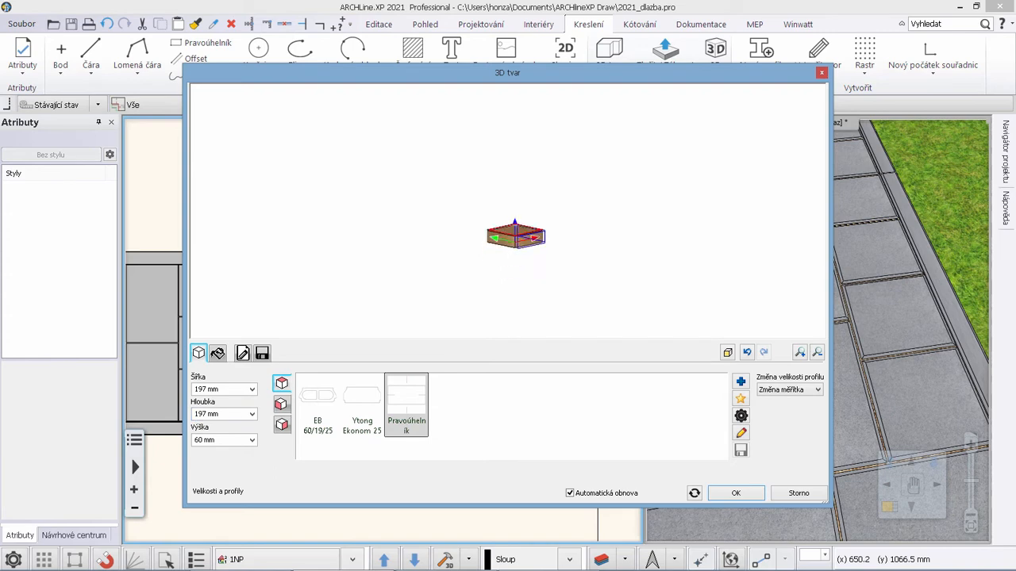
scroll(520, 251, "up", 3)
scroll(531, 214, "up", 5)
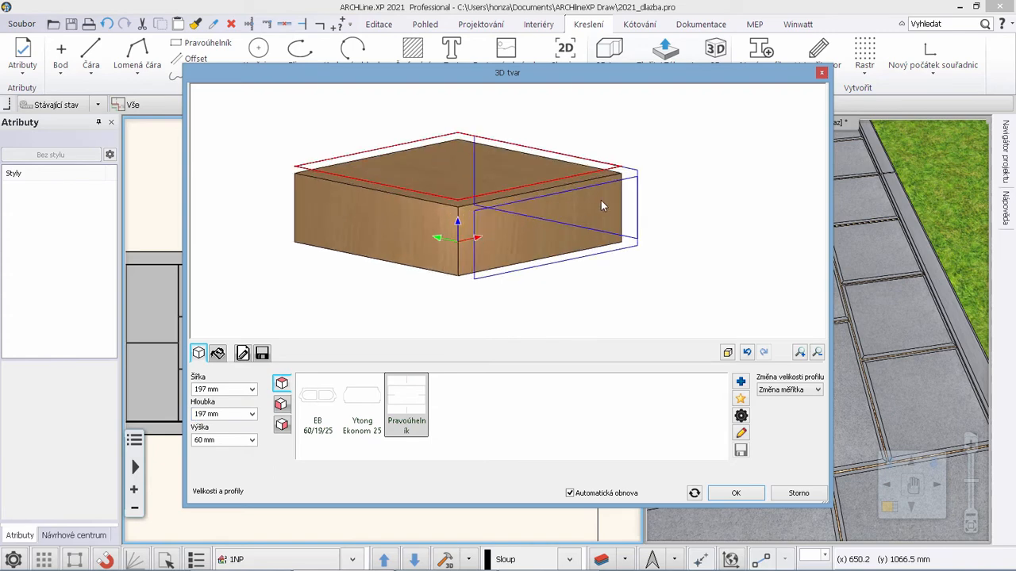
scroll(586, 196, "up", 2)
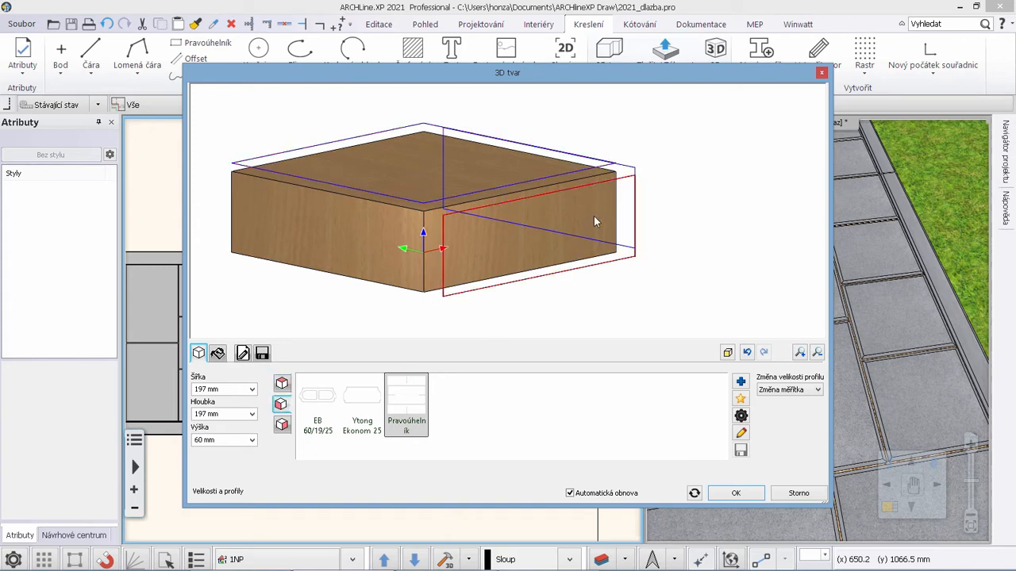
left_click(738, 401)
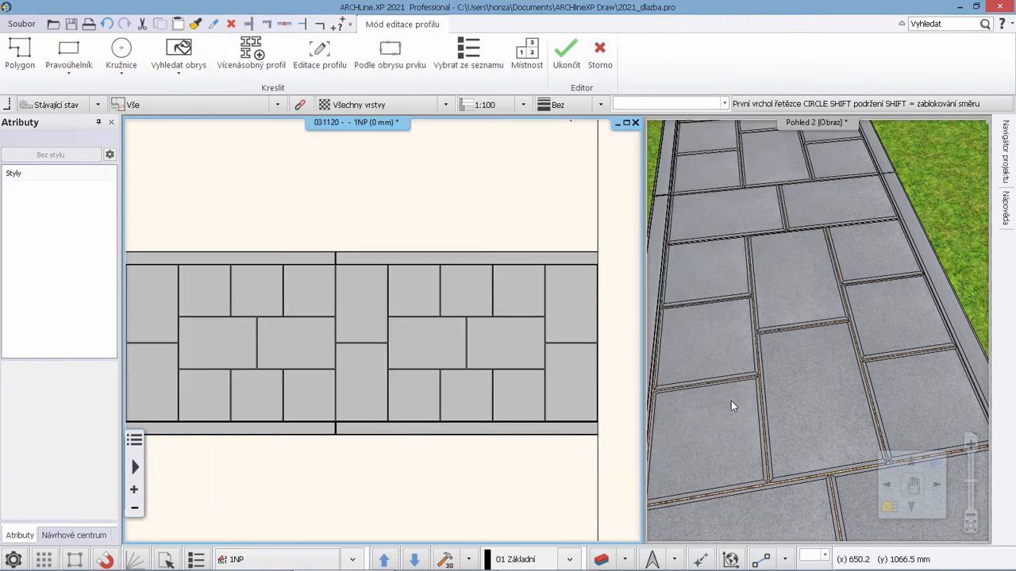
scroll(480, 317, "down", 5)
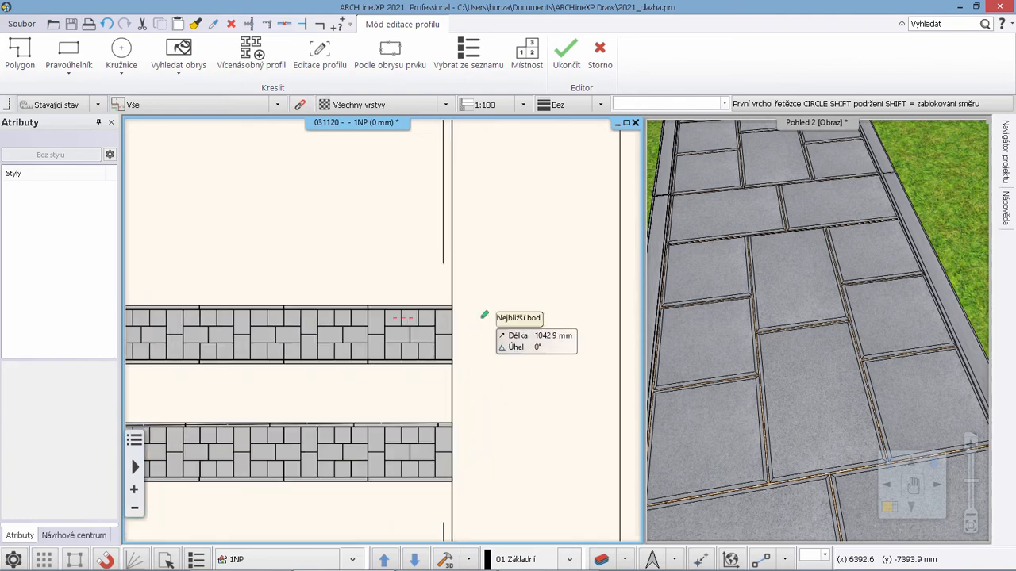
scroll(582, 302, "up", 10)
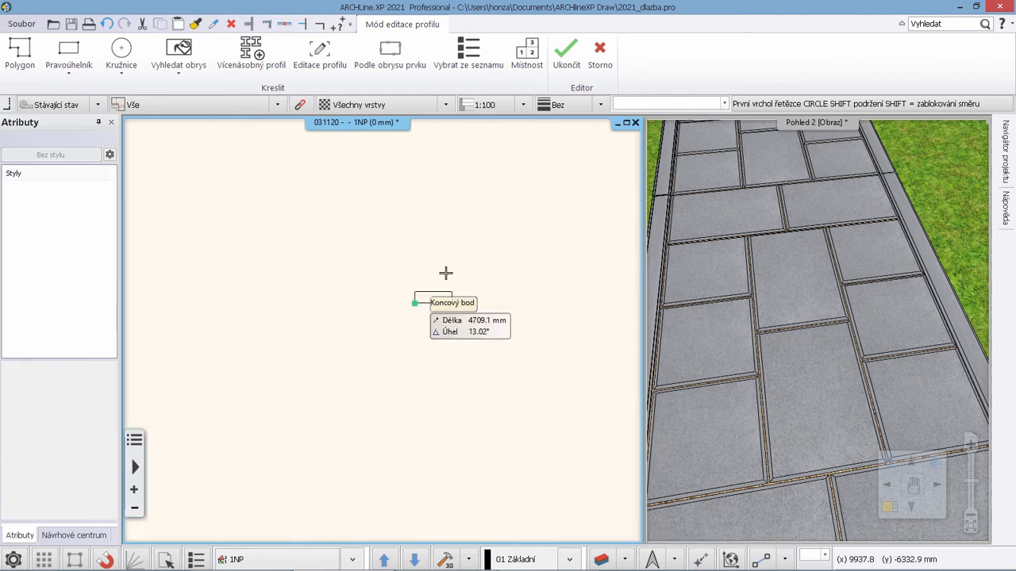
scroll(413, 304, "up", 6)
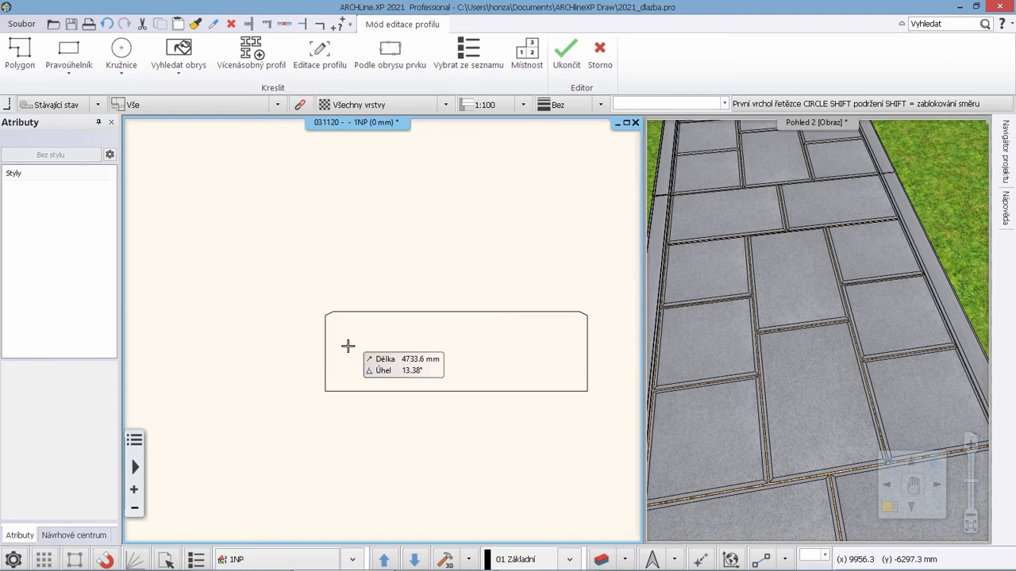
left_click(181, 69)
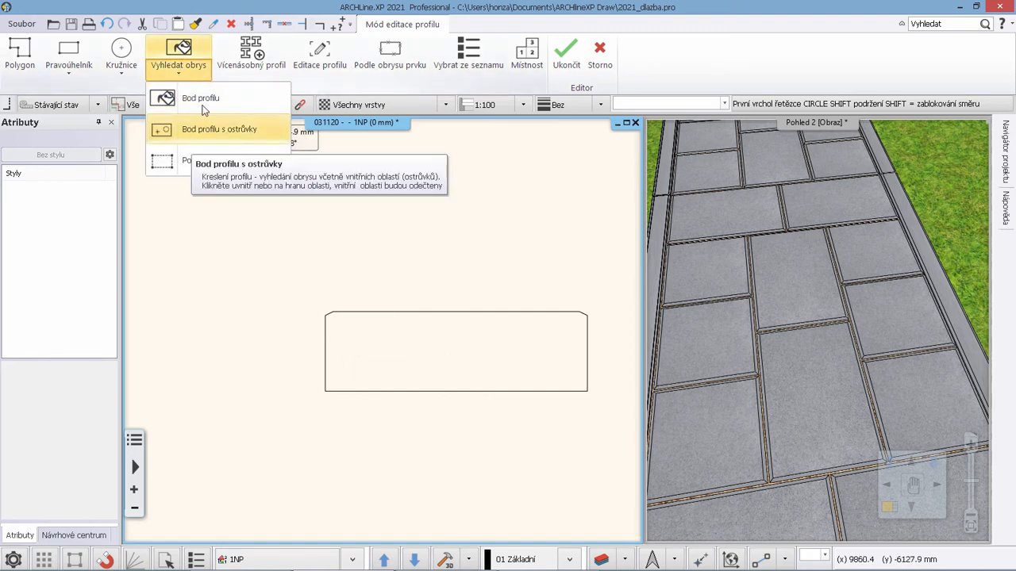
left_click(202, 99)
left_click(430, 355)
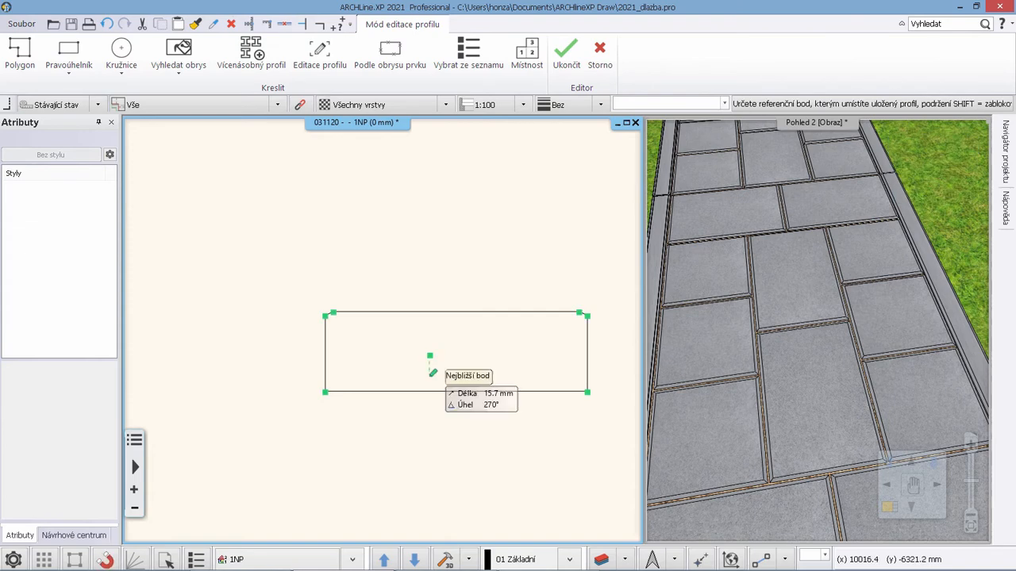
left_click(512, 233)
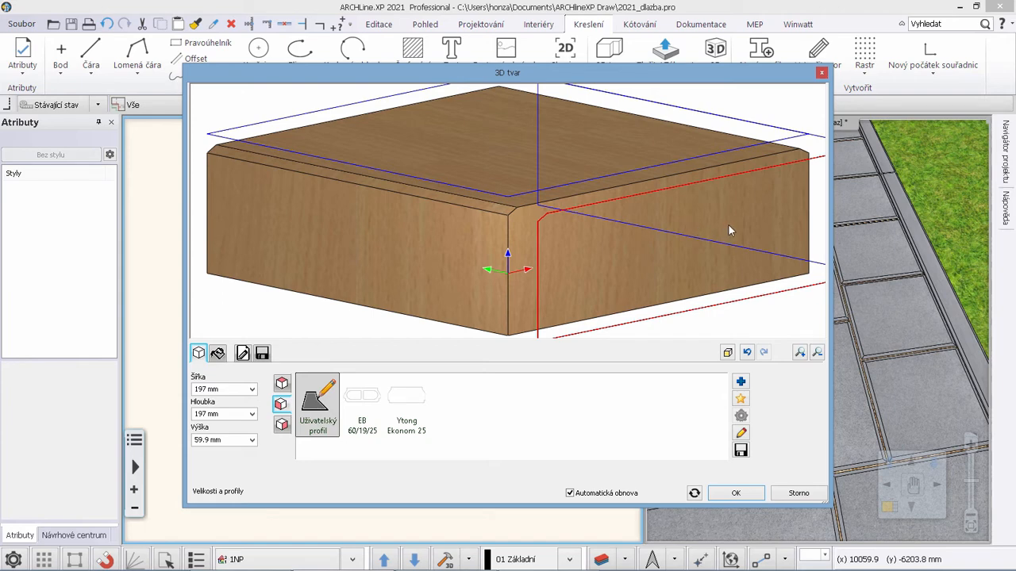
Open the tile's side profile for editing, placing it on the lower-left corner of the drawn chamfered outline
left_click(812, 142)
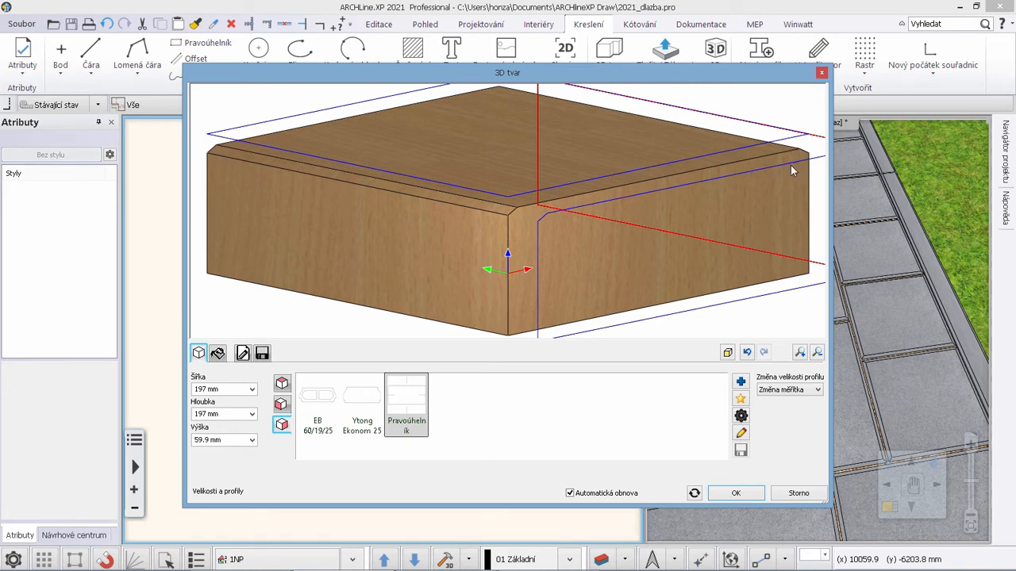
left_click(742, 433)
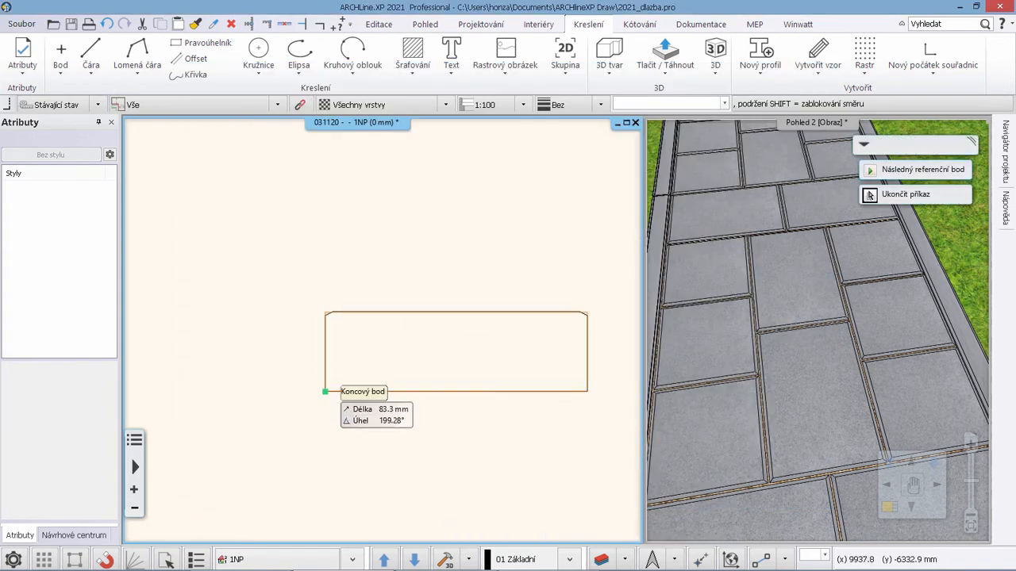
left_click(324, 391)
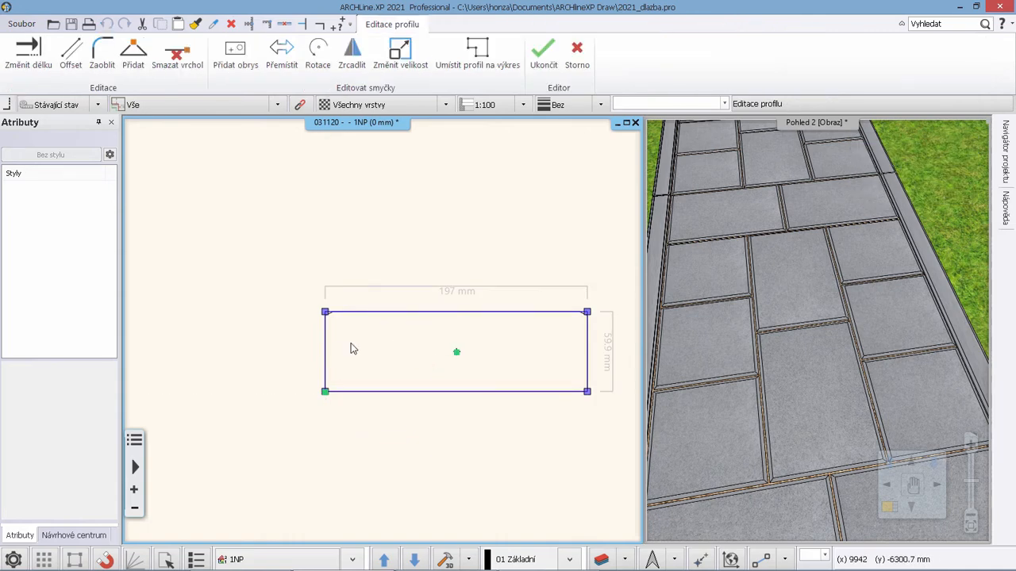
scroll(342, 335, "up", 2)
scroll(368, 296, "up", 3)
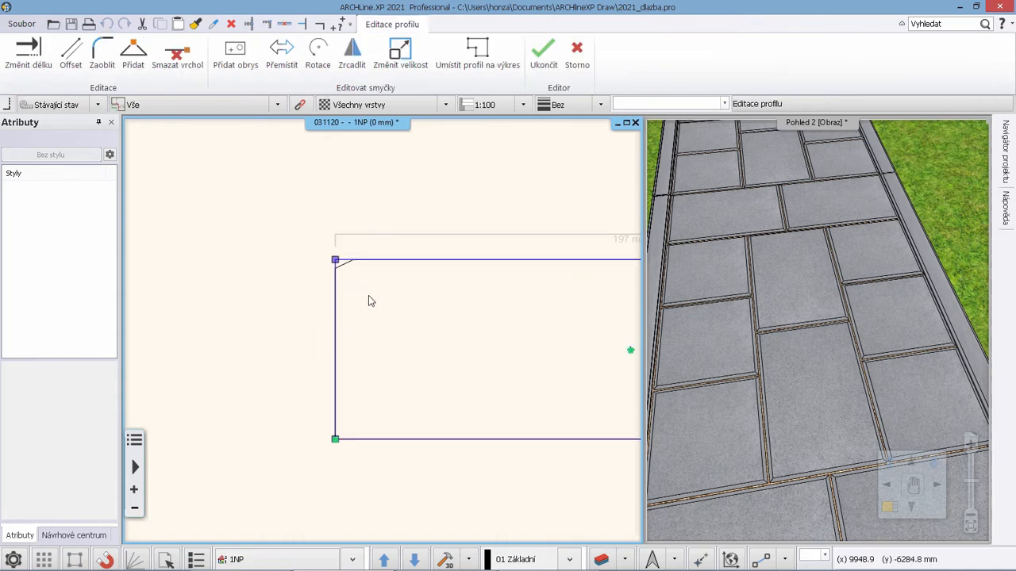
Bevel the side profile's upper-left corner by inserting a vertex and moving the corner vertex onto the drawn chamfer's endpoints
right_click(325, 283)
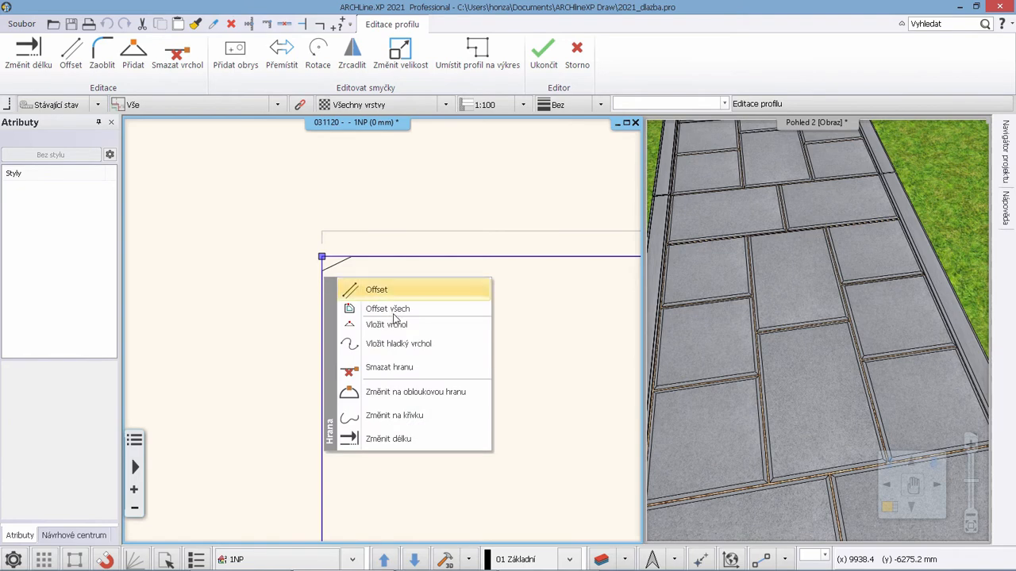
left_click(396, 324)
left_click(321, 271)
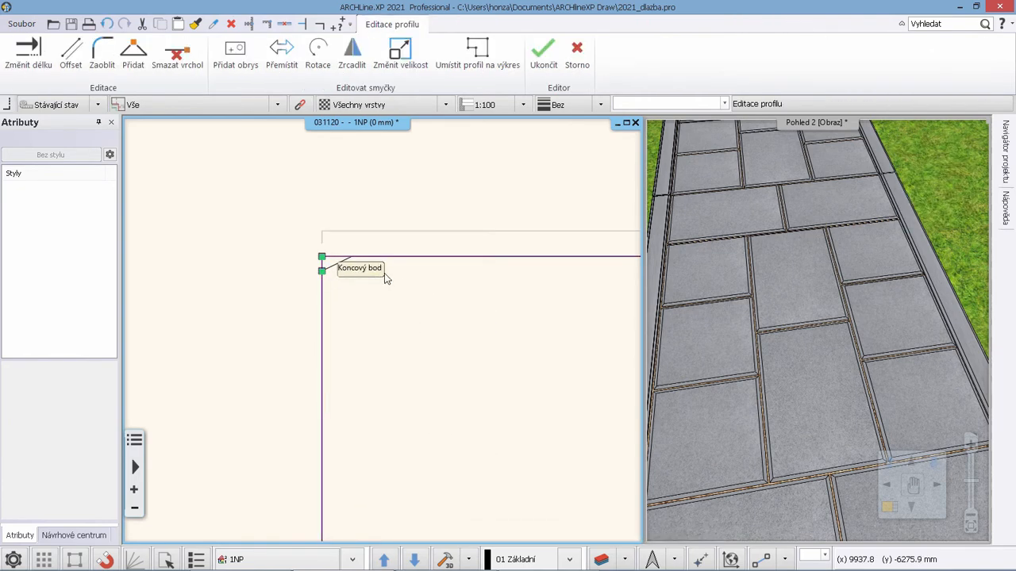
right_click(323, 258)
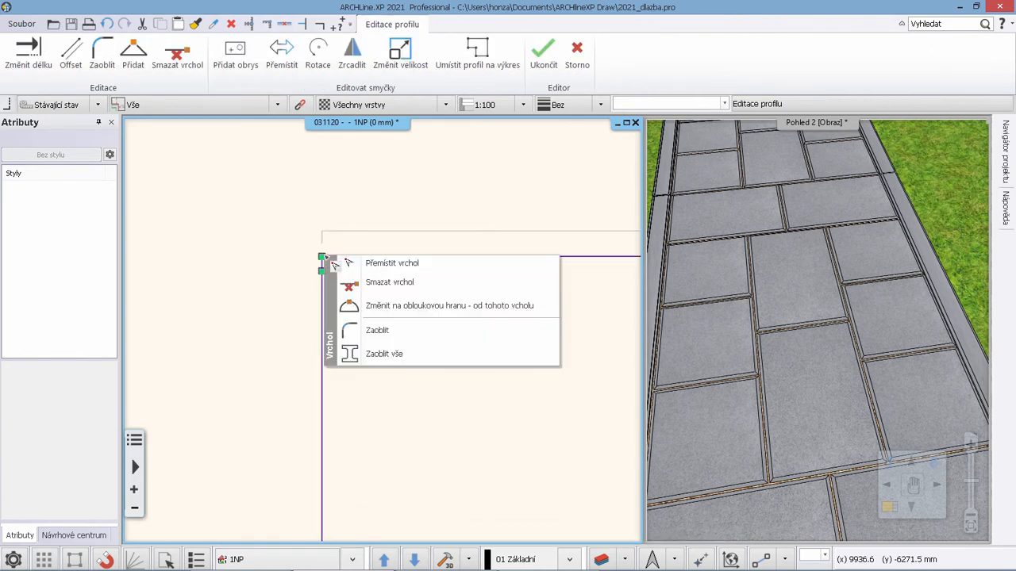
left_click(384, 266)
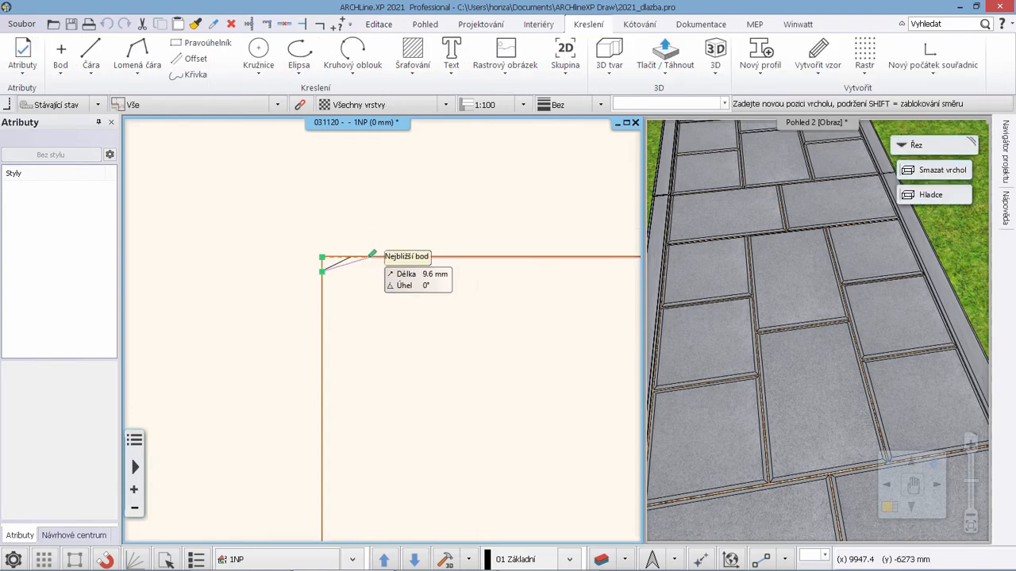
left_click(351, 257)
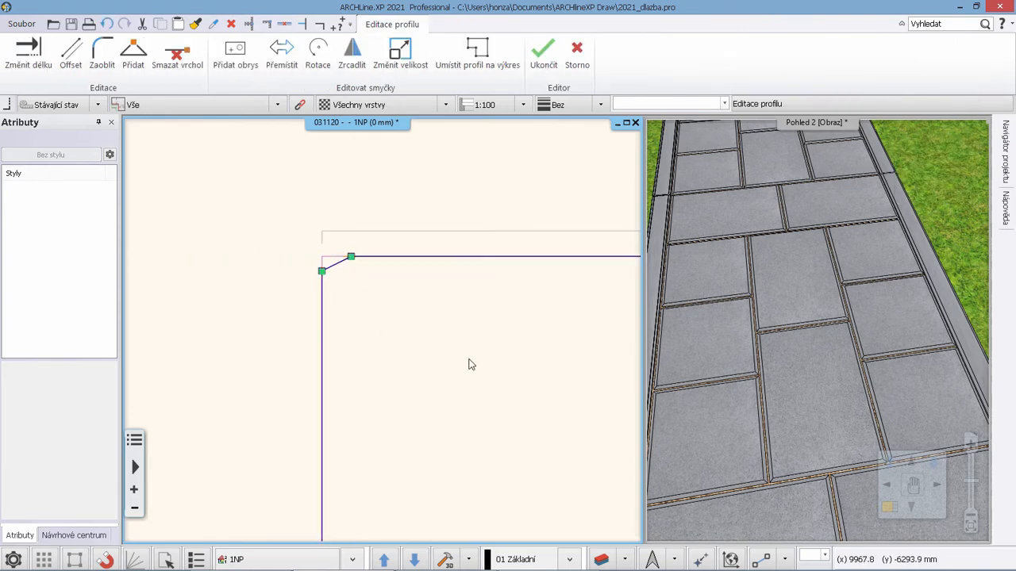
Bevel the side profile's upper-right corner to match the drawn chamfer by moving and inserting vertices, and finish the profile edit
scroll(470, 358, "down", 8)
scroll(552, 331, "up", 4)
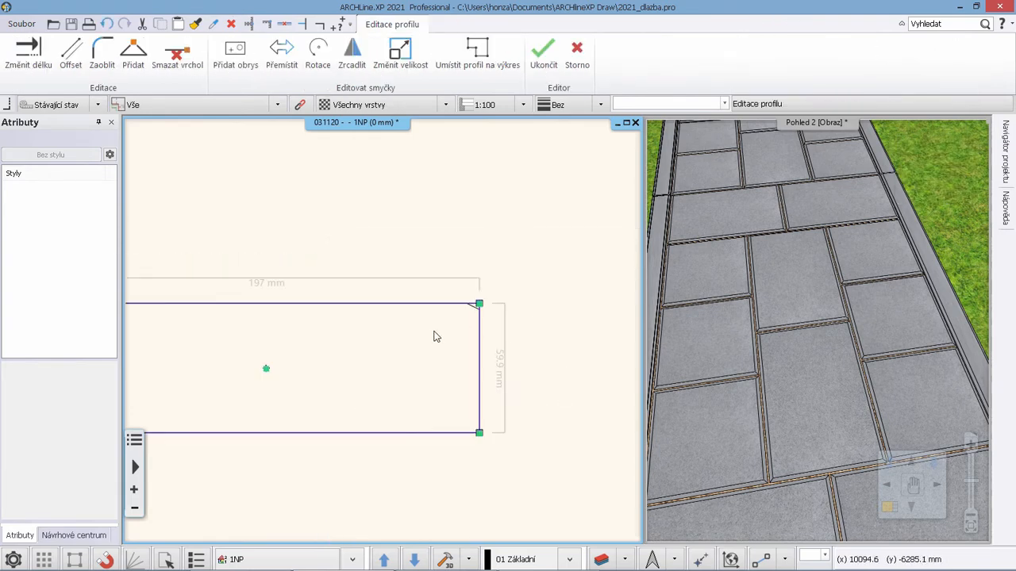
scroll(438, 336, "up", 4)
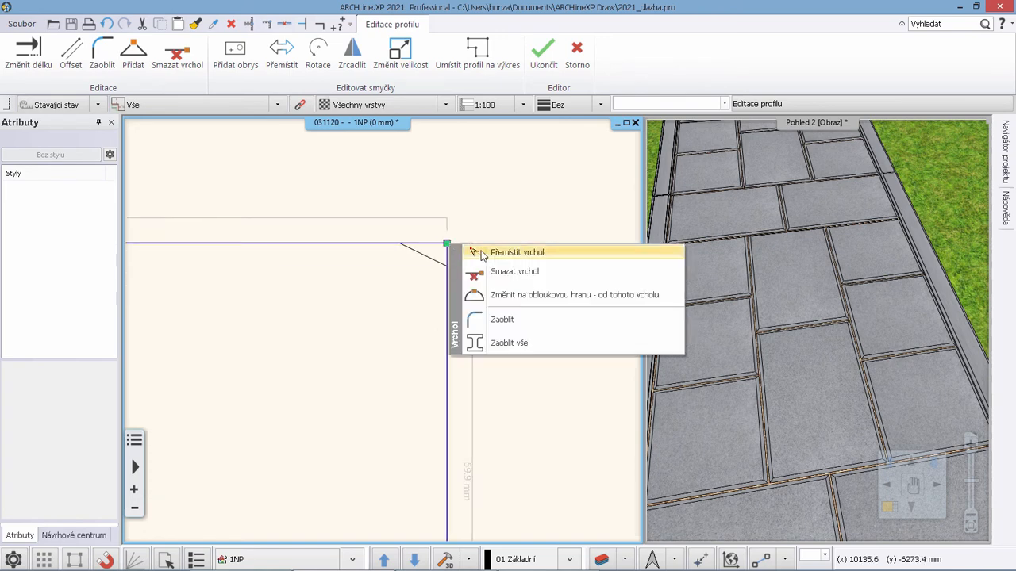
left_click(481, 253)
left_click(399, 245)
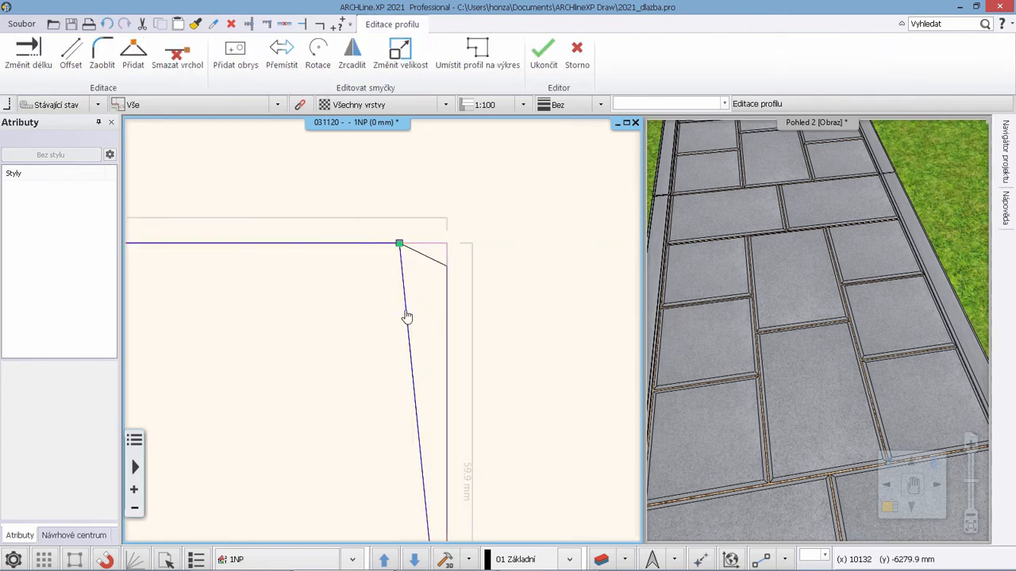
mouse_move(407, 317)
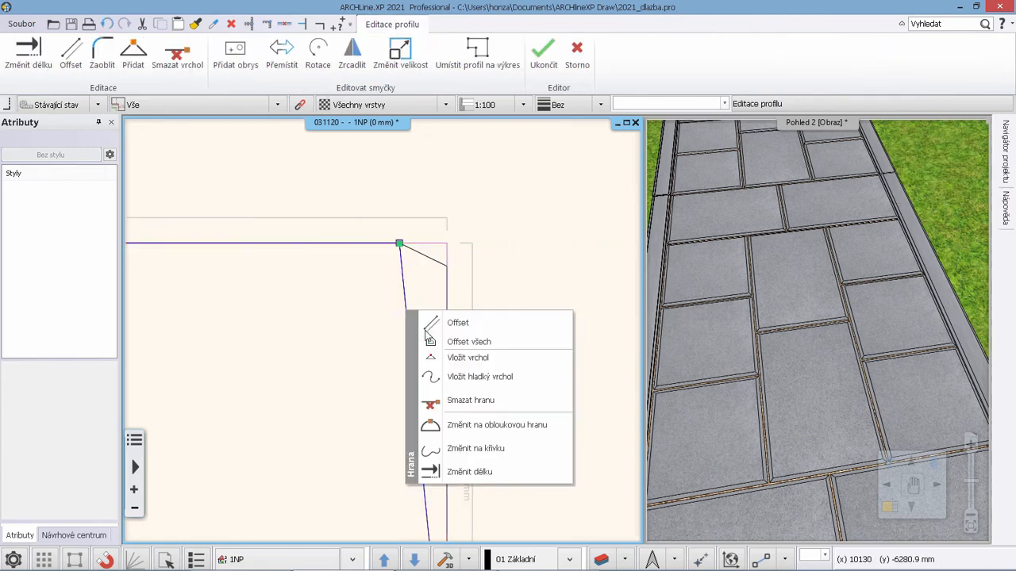
left_click(467, 357)
left_click(447, 266)
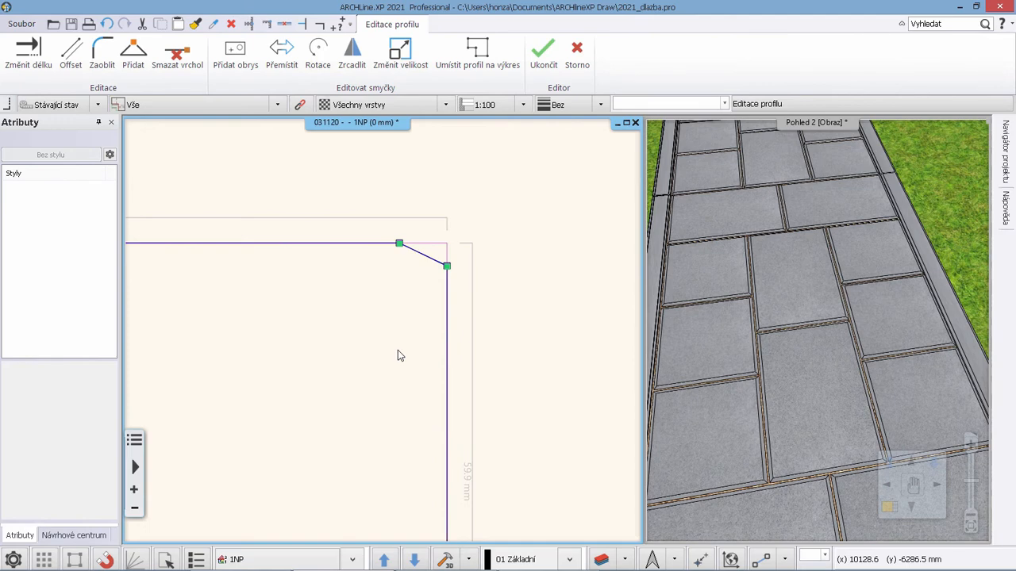
scroll(397, 350, "down", 5)
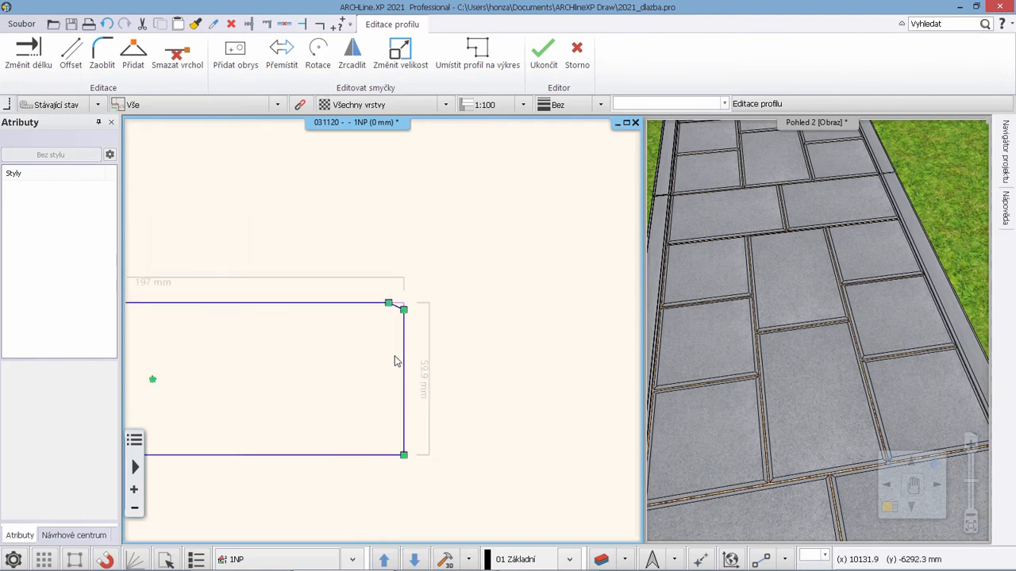
scroll(278, 374, "down", 2)
scroll(321, 349, "up", 3)
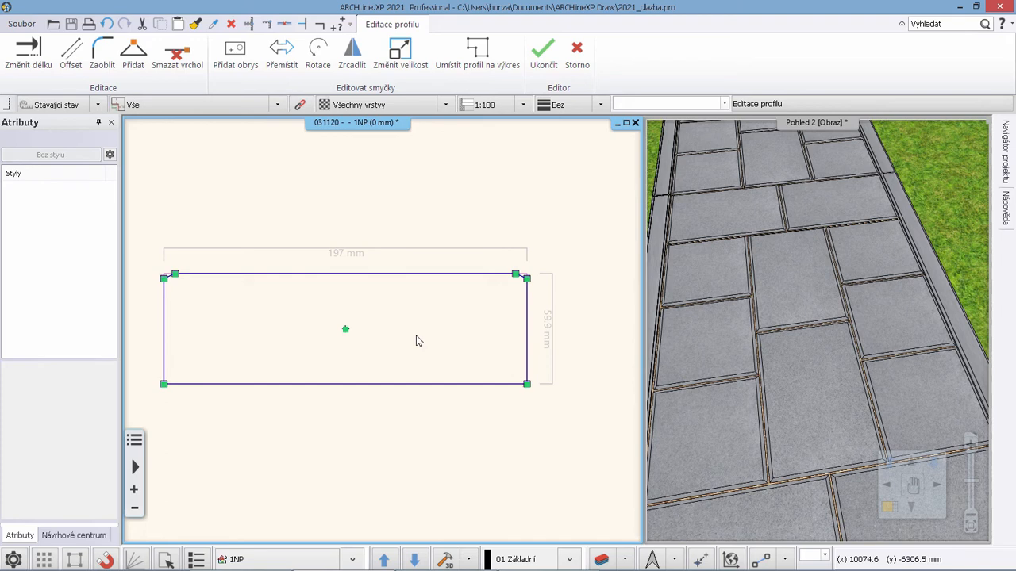
key("Return")
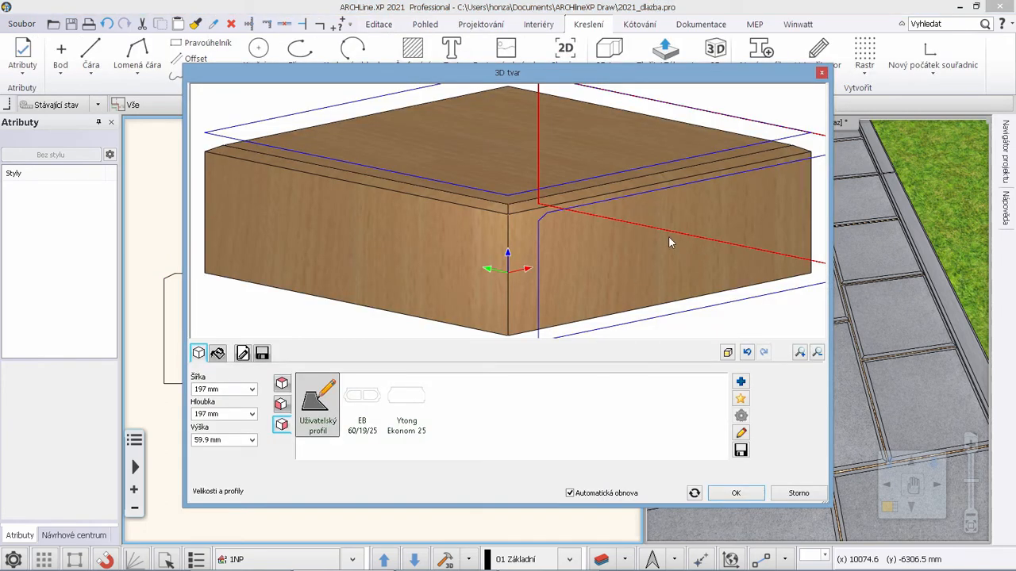
Assign the Citytop_sivá material to the chamfered tile
scroll(616, 233, "down", 2)
scroll(616, 233, "down", 3)
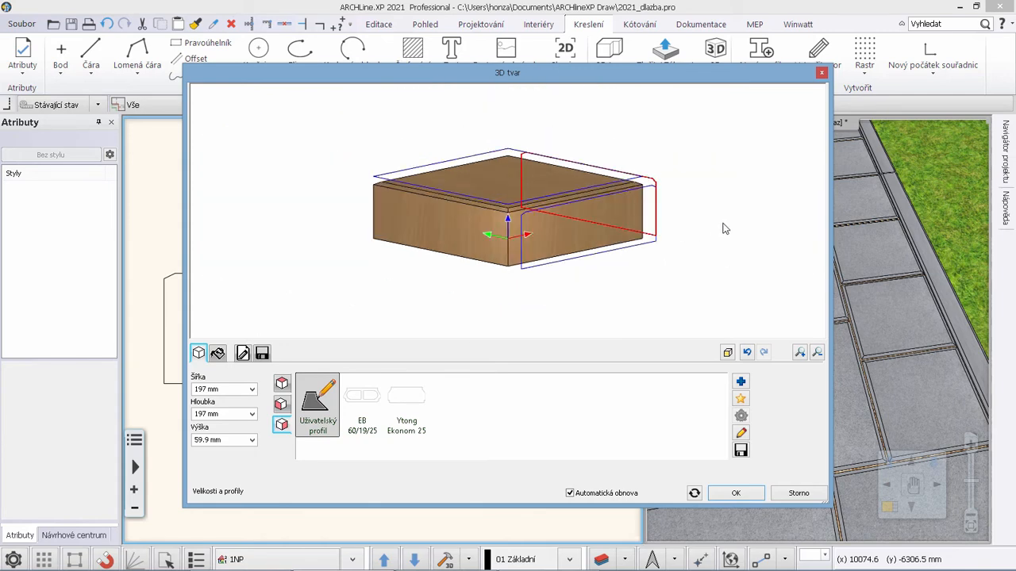
left_click_drag(689, 196, 687, 249)
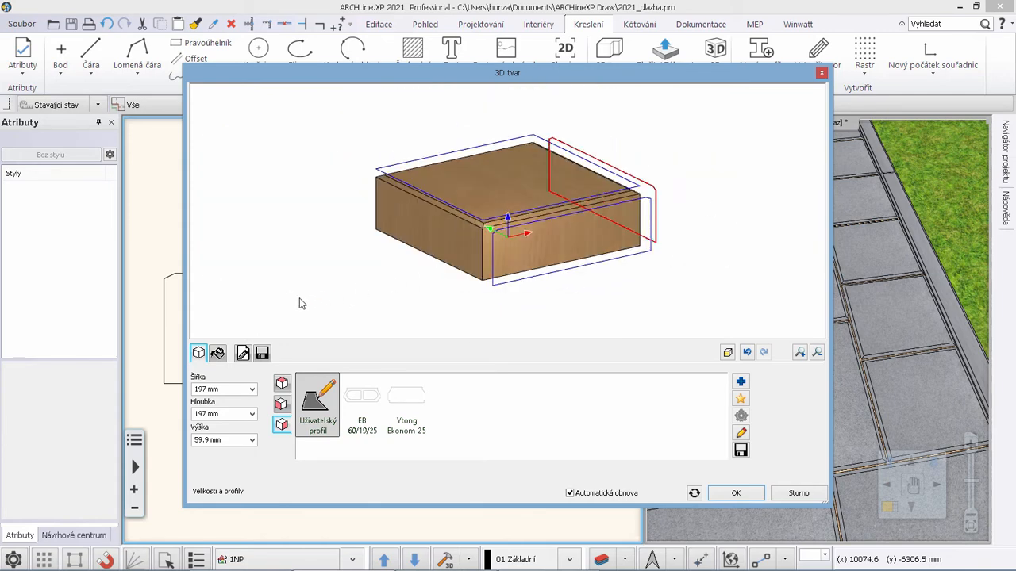
left_click(218, 354)
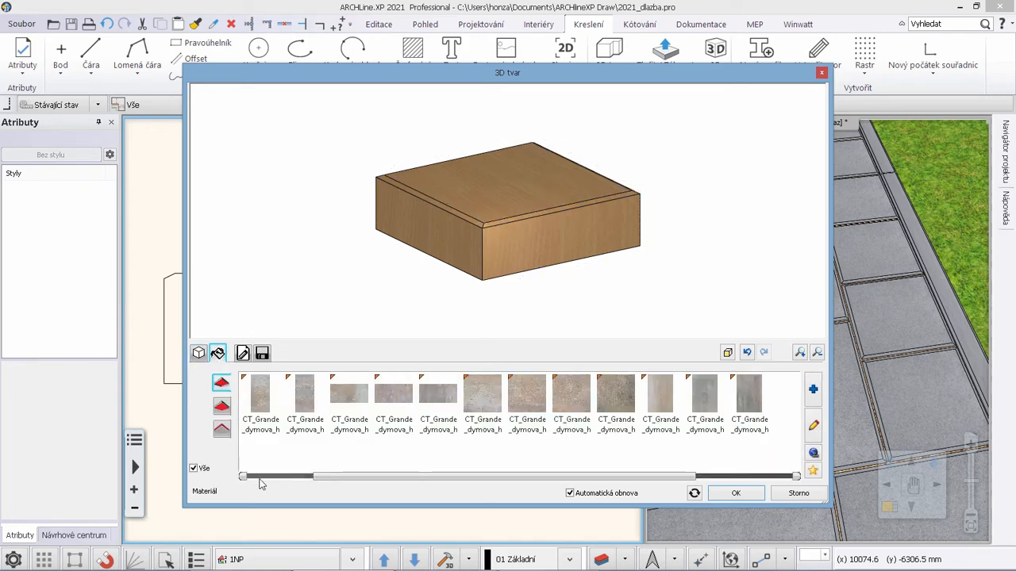
left_click_drag(342, 479, 285, 477)
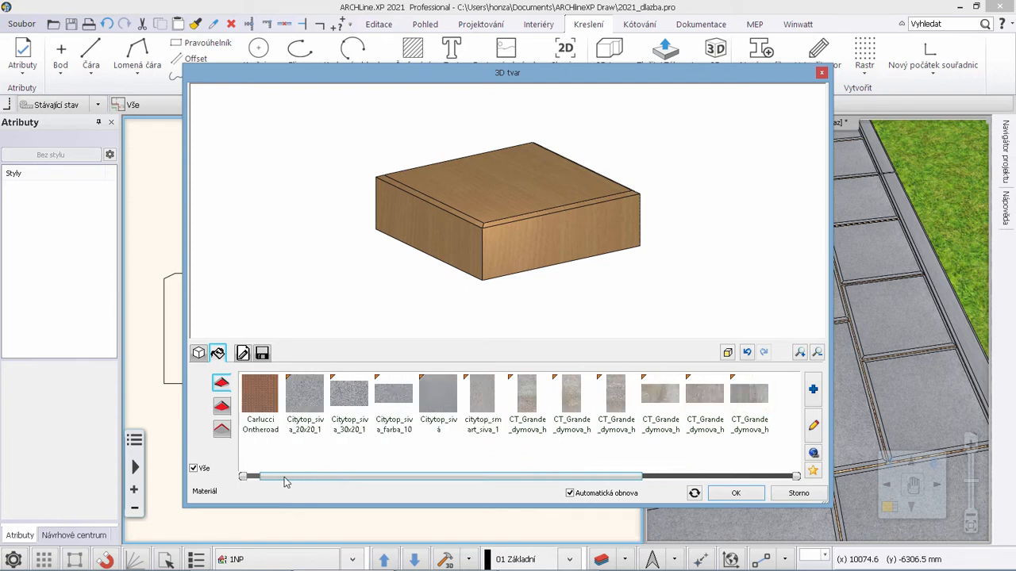
left_click(430, 389)
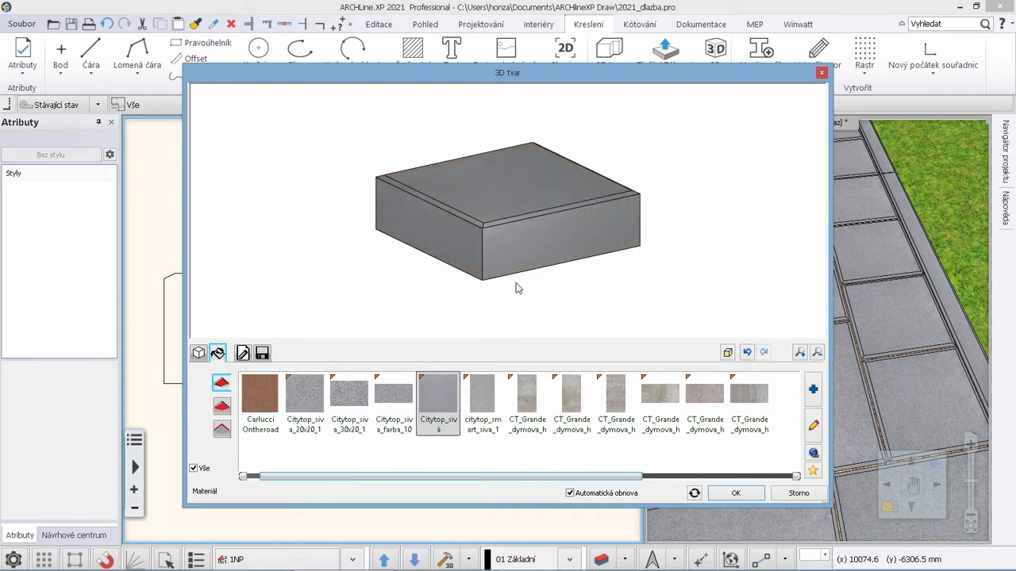
Load the Citytop 30x20x6 library tile, check its save-as name, category and manufacturer, and close the 3D shape editor without saving
left_click(261, 356)
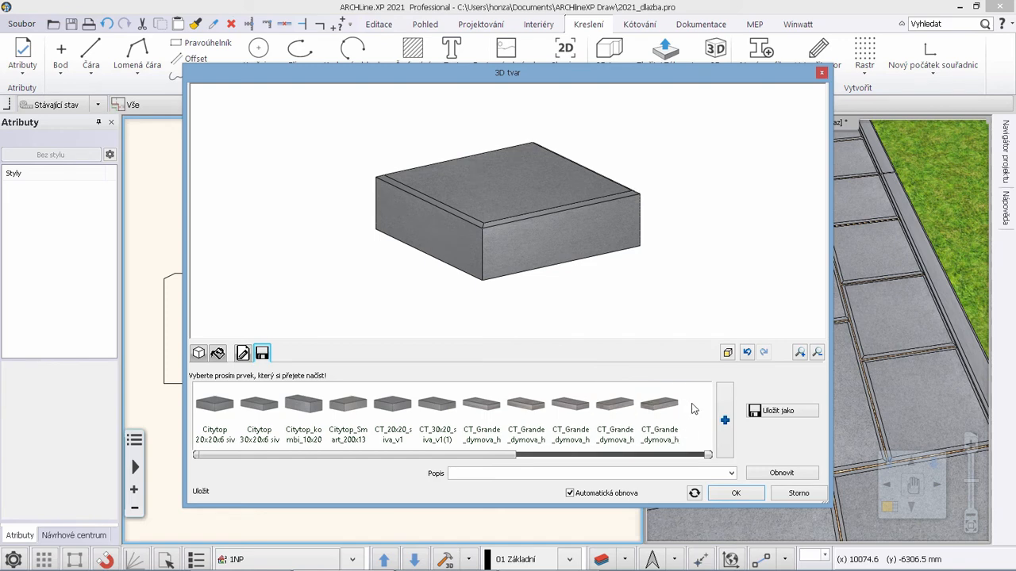
left_click(261, 409)
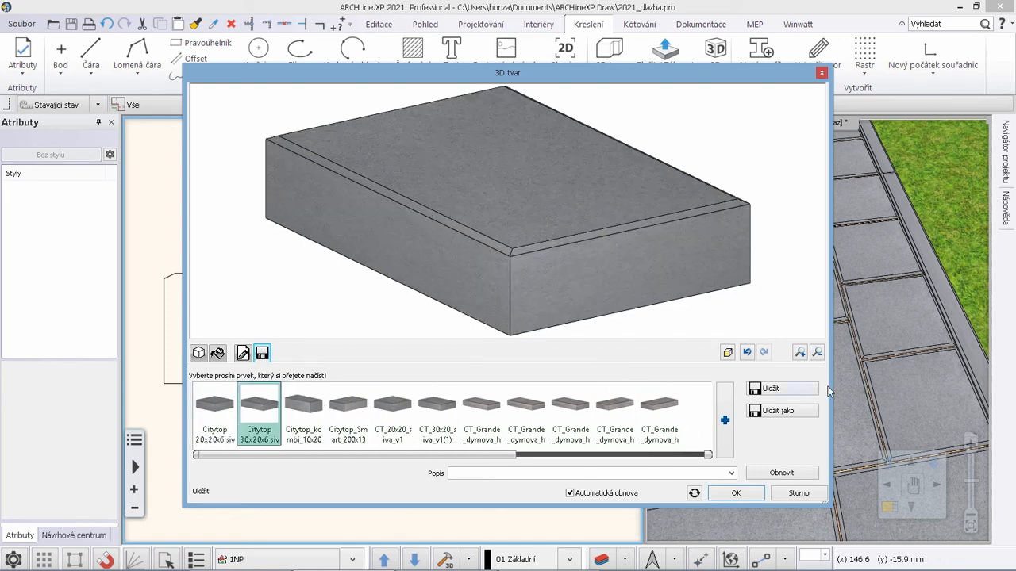
left_click(800, 411)
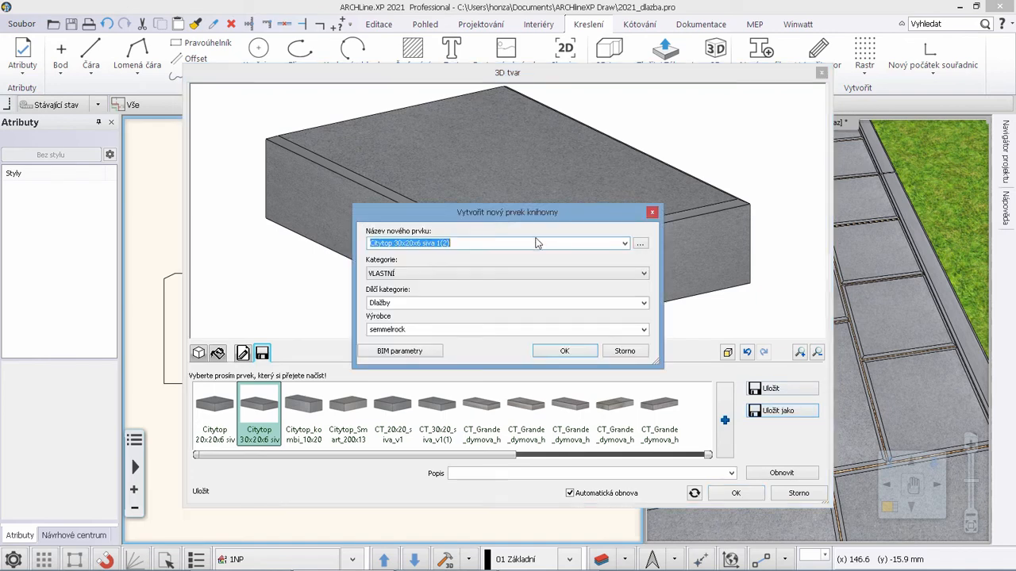
left_click(468, 243)
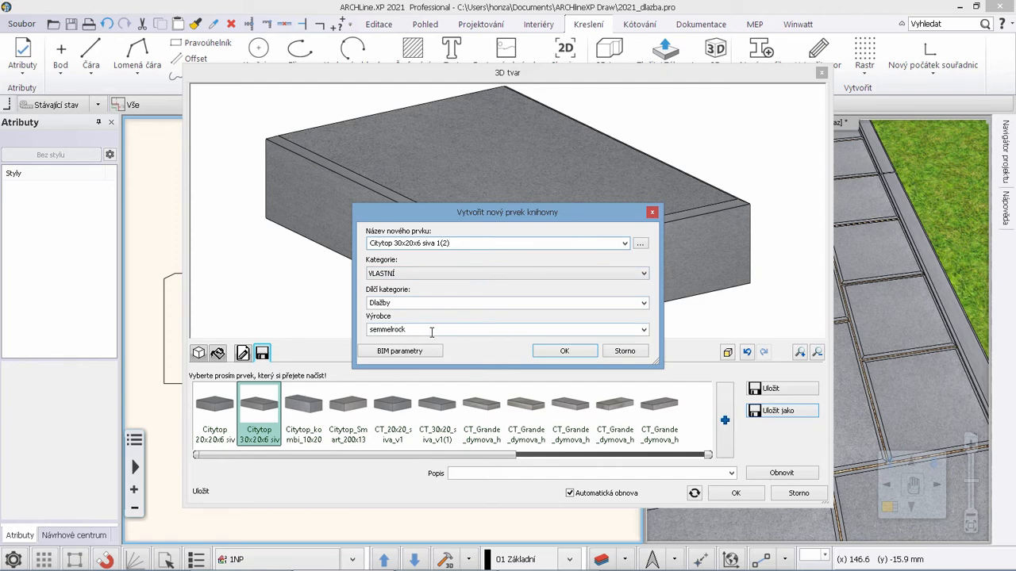
left_click(625, 354)
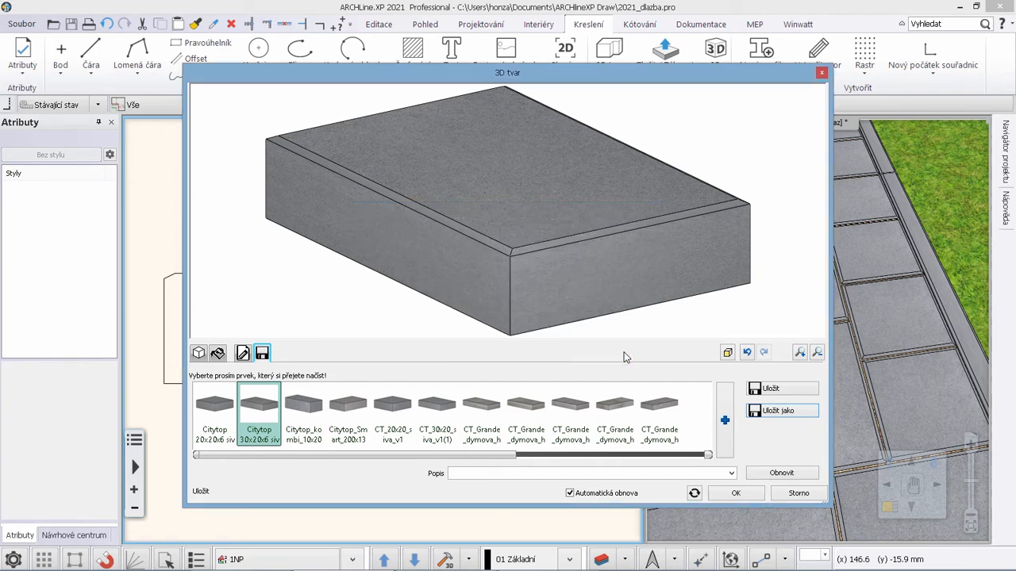
left_click(799, 493)
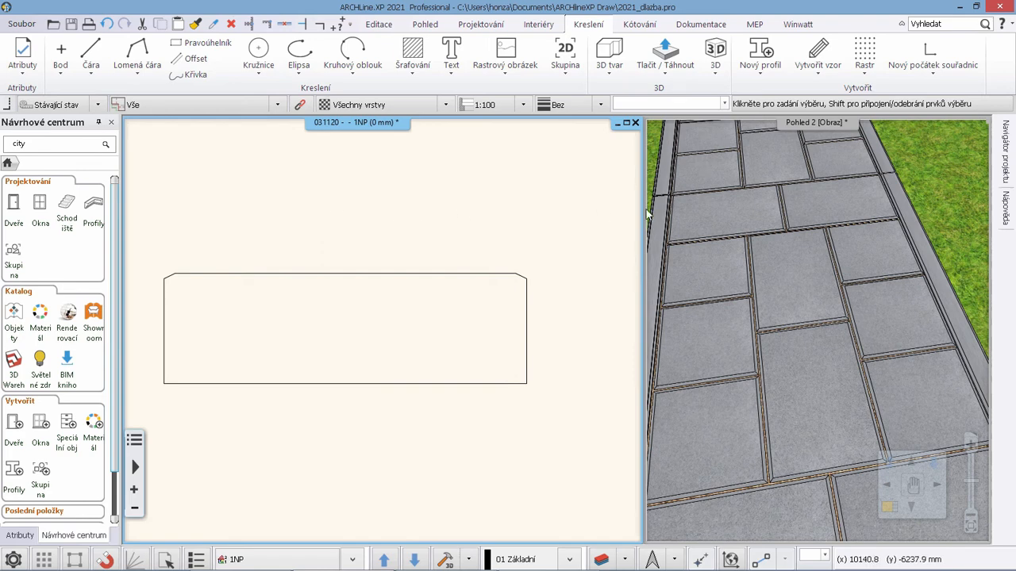
Examine the laying pattern of the paved path between its borders in the 3D view
left_click(935, 193)
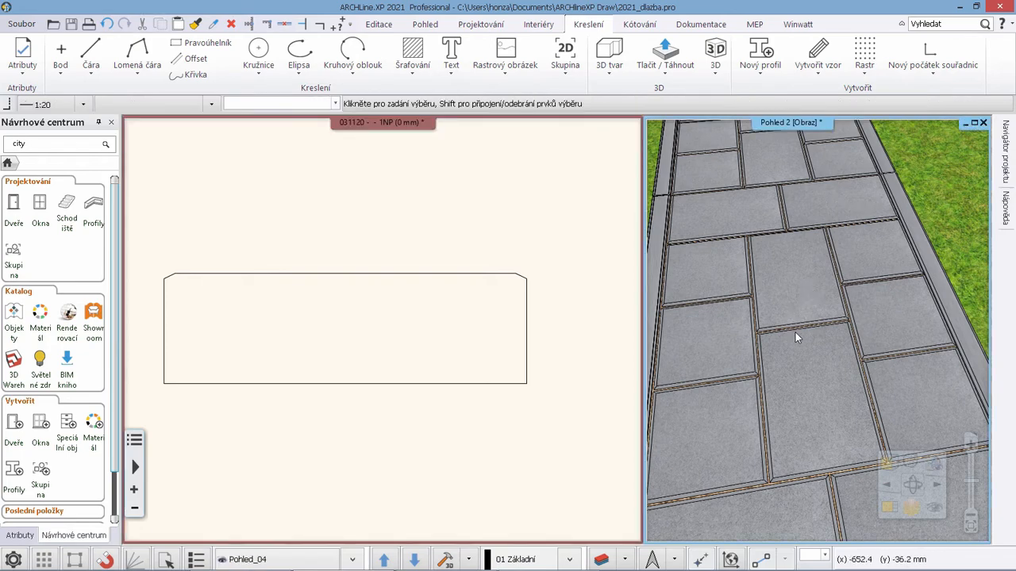
scroll(795, 337, "down", 3)
scroll(804, 268, "down", 2)
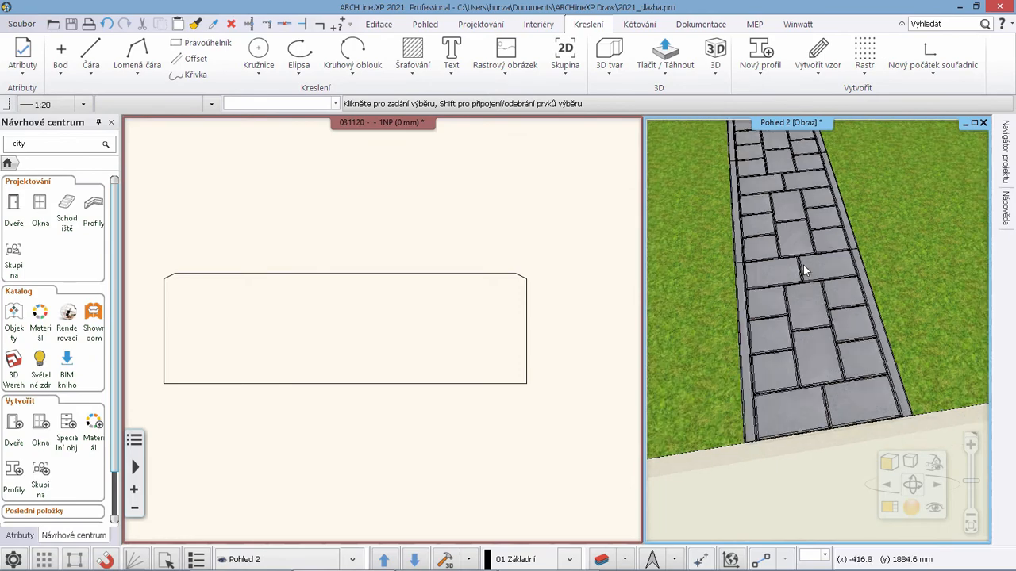
scroll(803, 238, "down", 1)
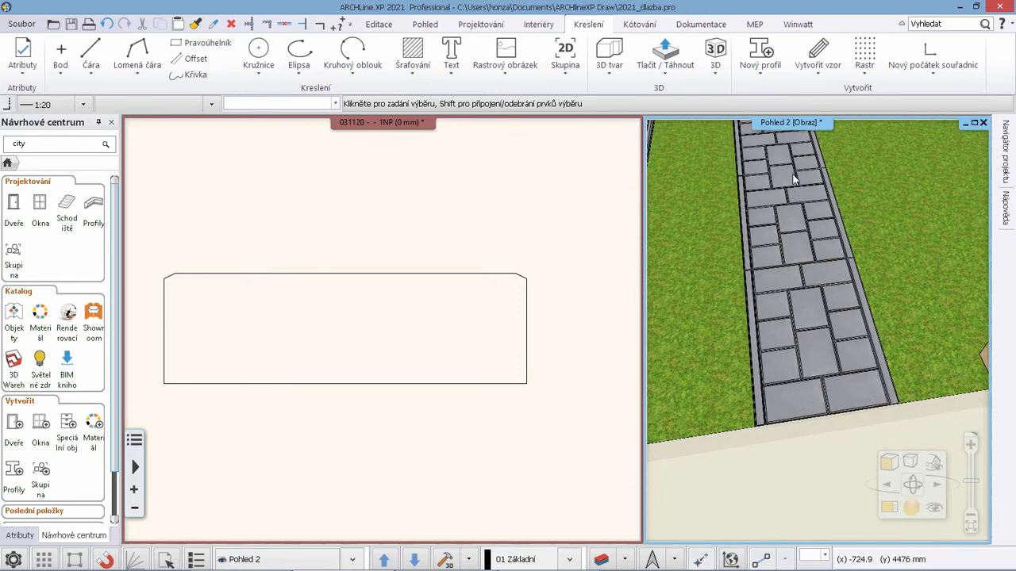
scroll(789, 204, "down", 2)
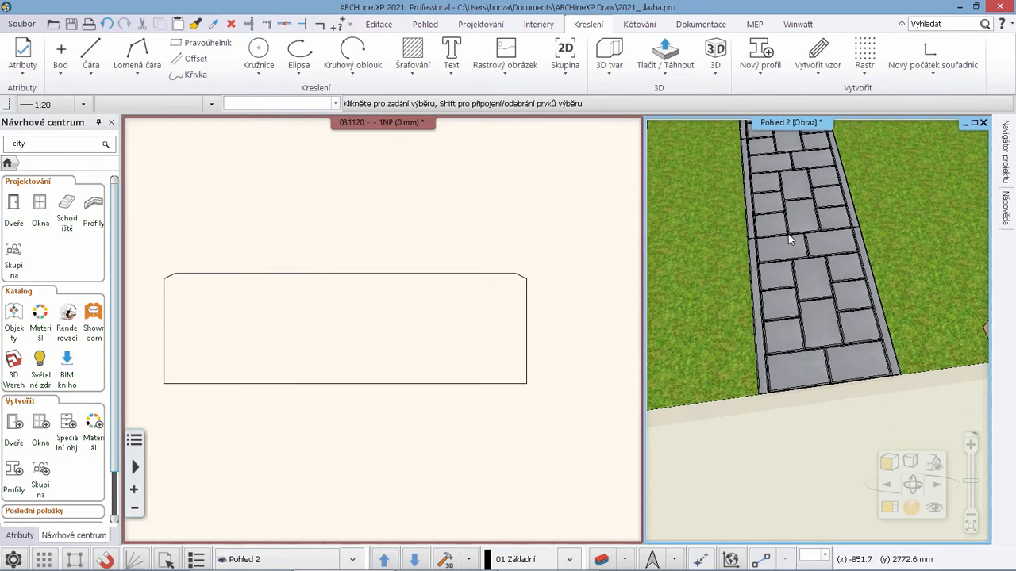
scroll(789, 204, "down", 1)
middle_click_drag(789, 204, 777, 277)
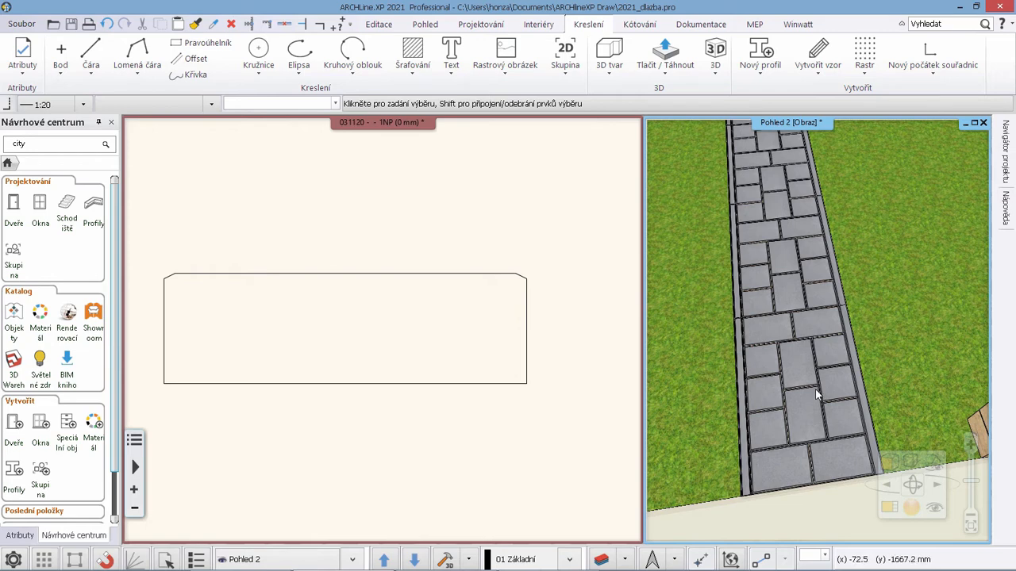
Examine the drawn layout of square and rectangular paving tiles and its joints in the floor plan
left_click(323, 220)
scroll(291, 365, "down", 10)
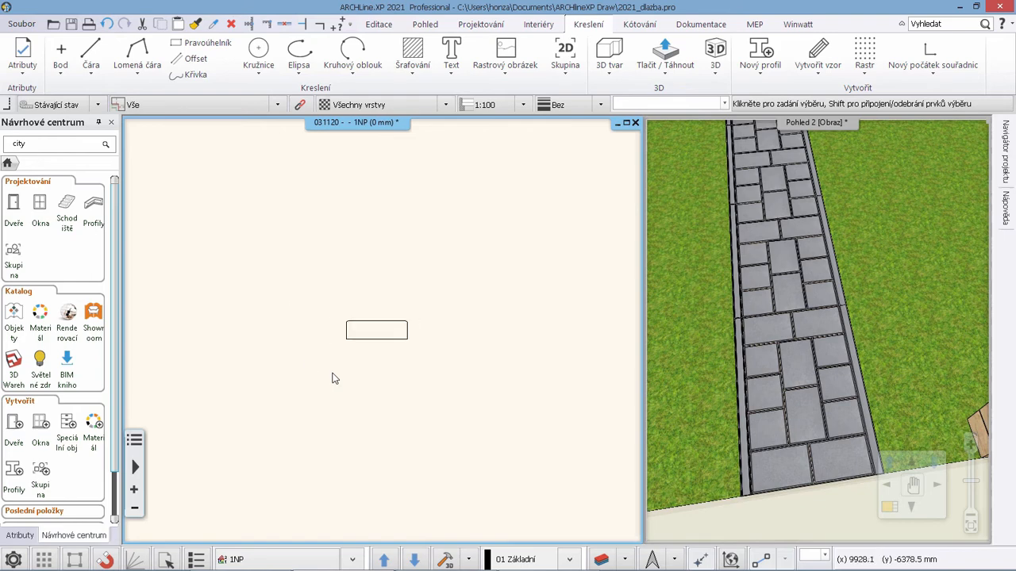
scroll(402, 397, "up", 6)
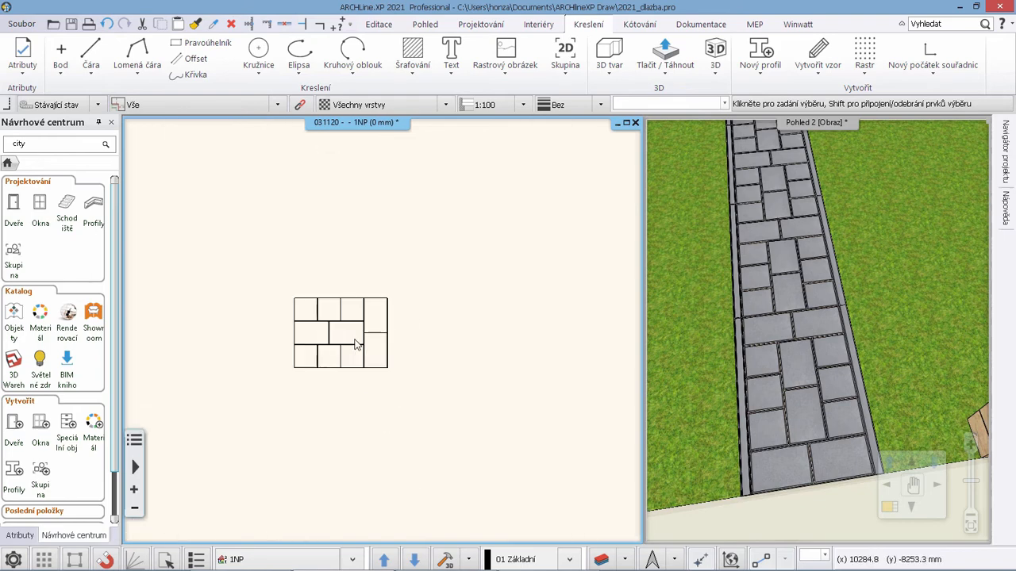
scroll(396, 310, "up", 2)
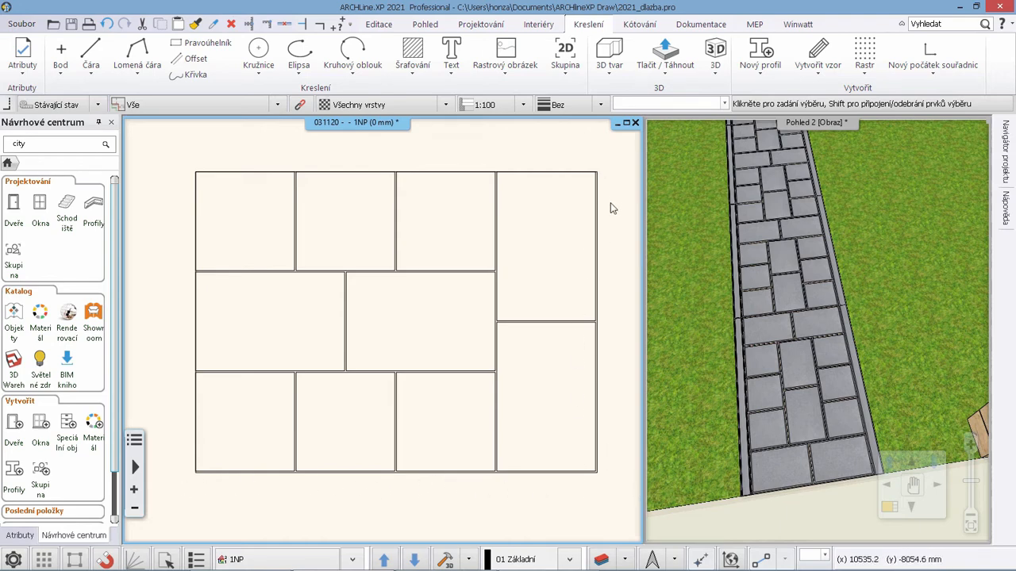
scroll(265, 476, "up", 2)
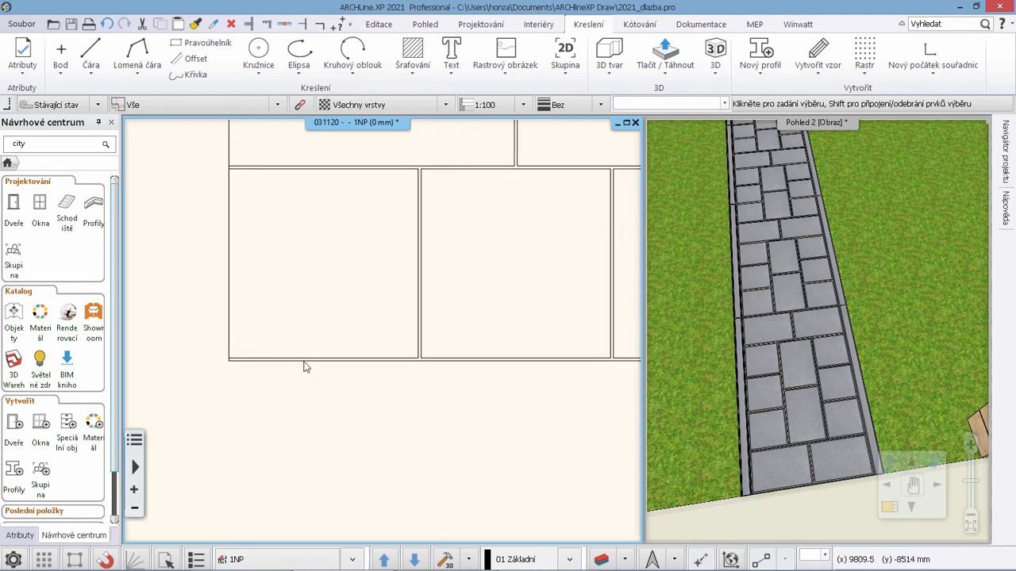
scroll(304, 362, "down", 3)
middle_click_drag(424, 208, 379, 277)
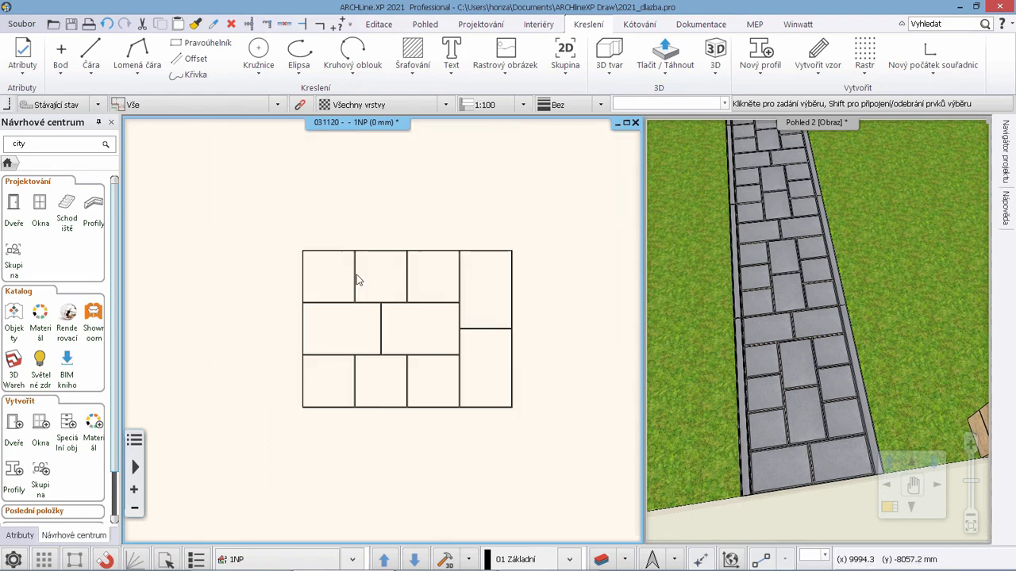
scroll(336, 277, "up", 4)
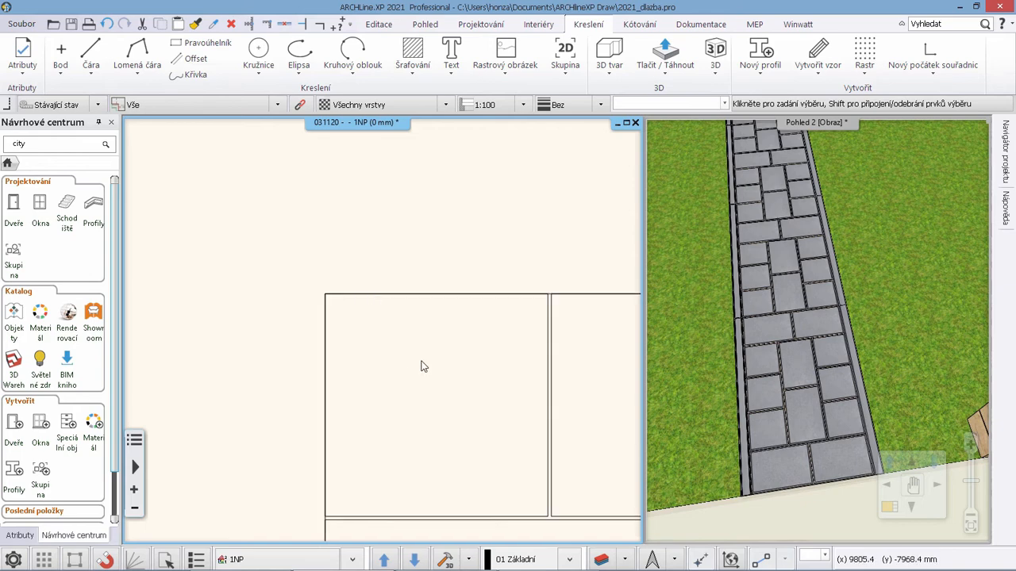
scroll(423, 366, "down", 1)
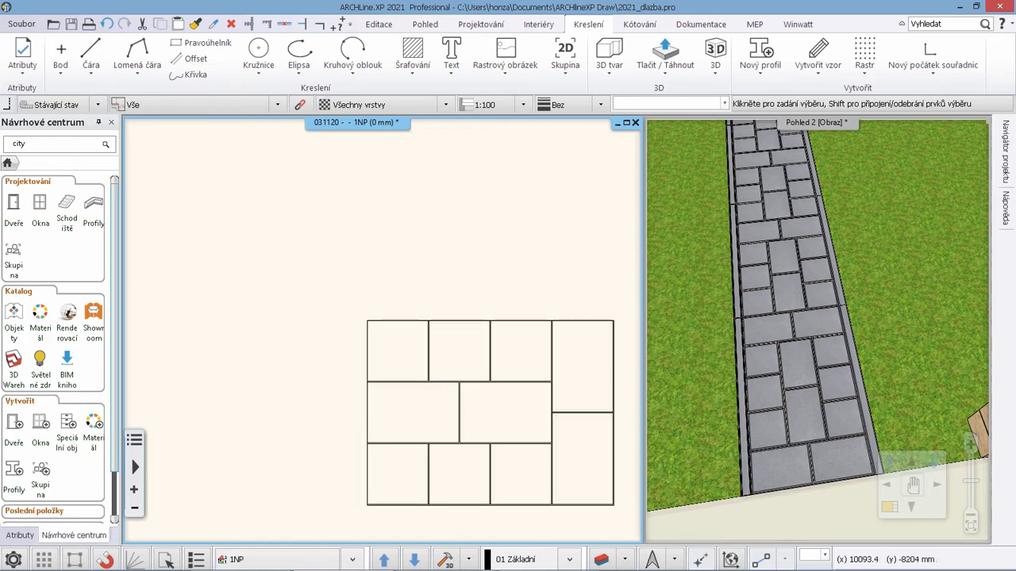
mouse_move(480, 412)
middle_mouse_down()
mouse_move(401, 332)
mouse_move(379, 335)
middle_mouse_up()
scroll(378, 336, "up", 2)
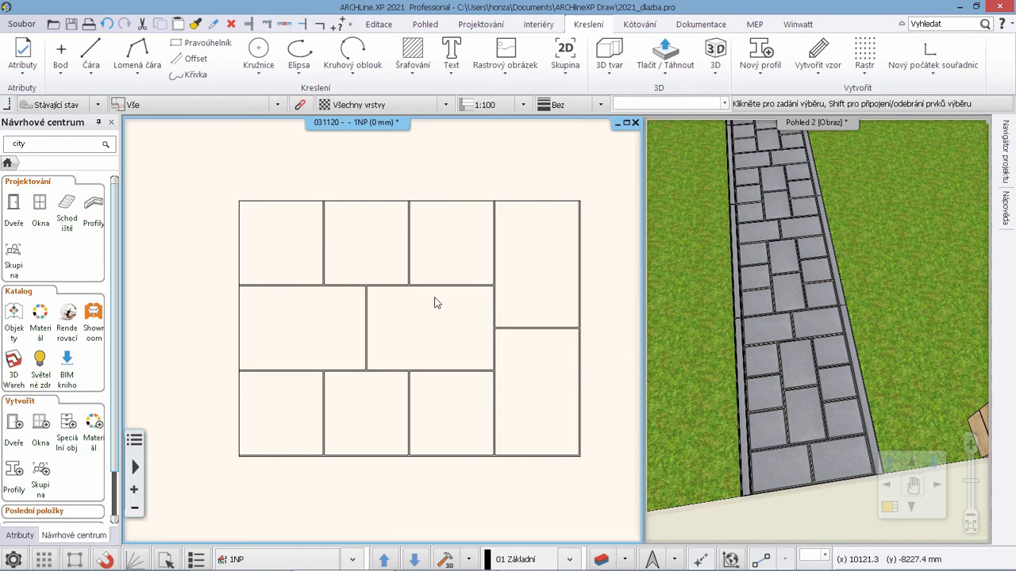
Create a new tiling pattern whose repeat rectangle spans the drawn tile layout from its lower-left to its upper-right corner
left_click(529, 24)
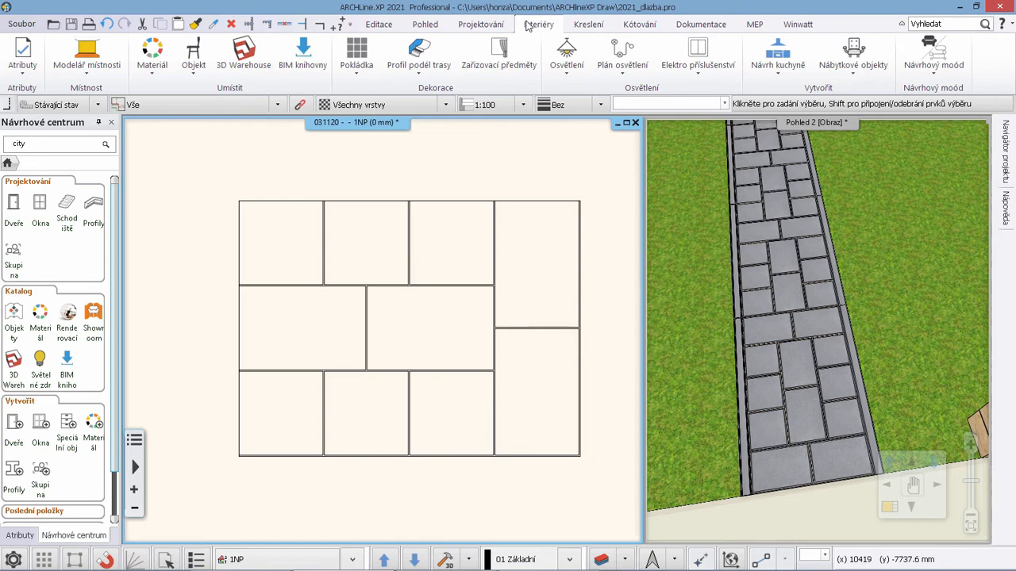
left_click(359, 74)
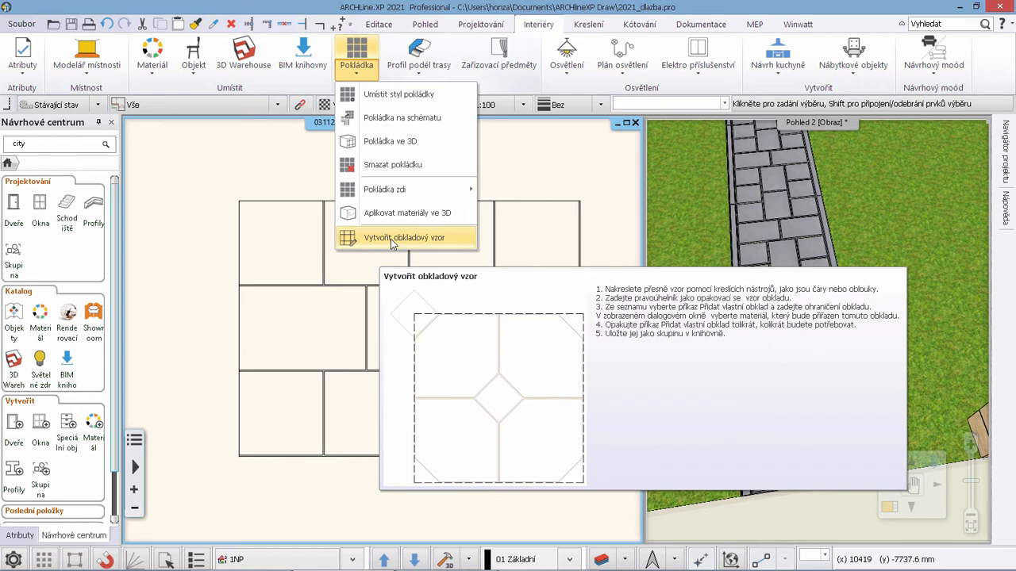
left_click(391, 239)
left_click(511, 240)
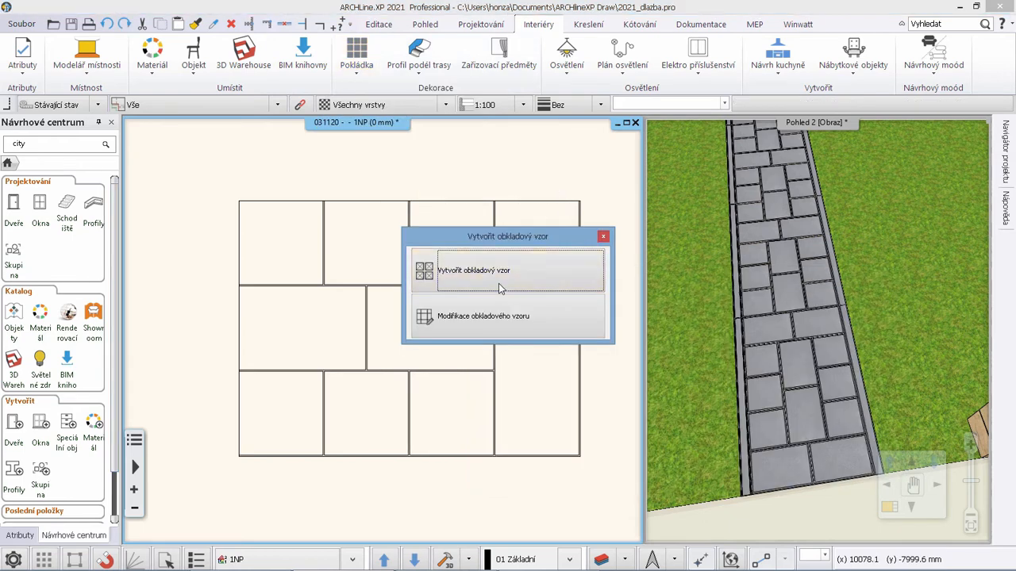
left_click(549, 272)
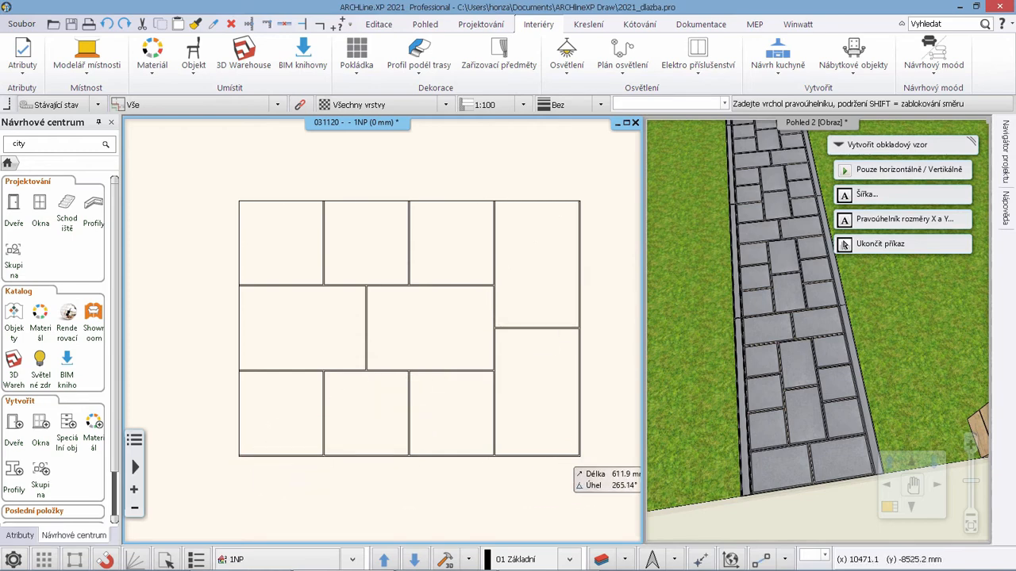
left_click(883, 173)
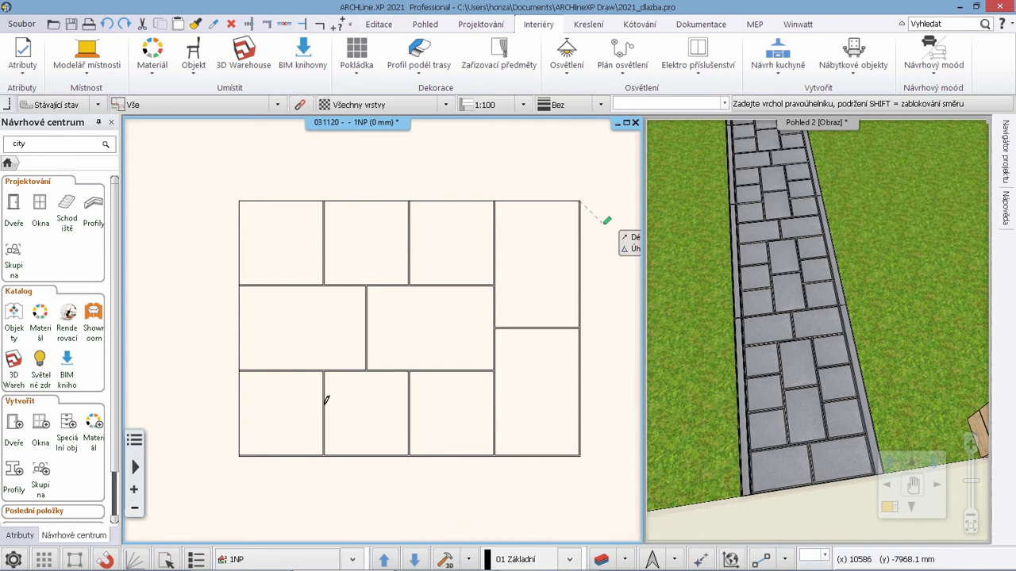
left_click(238, 458)
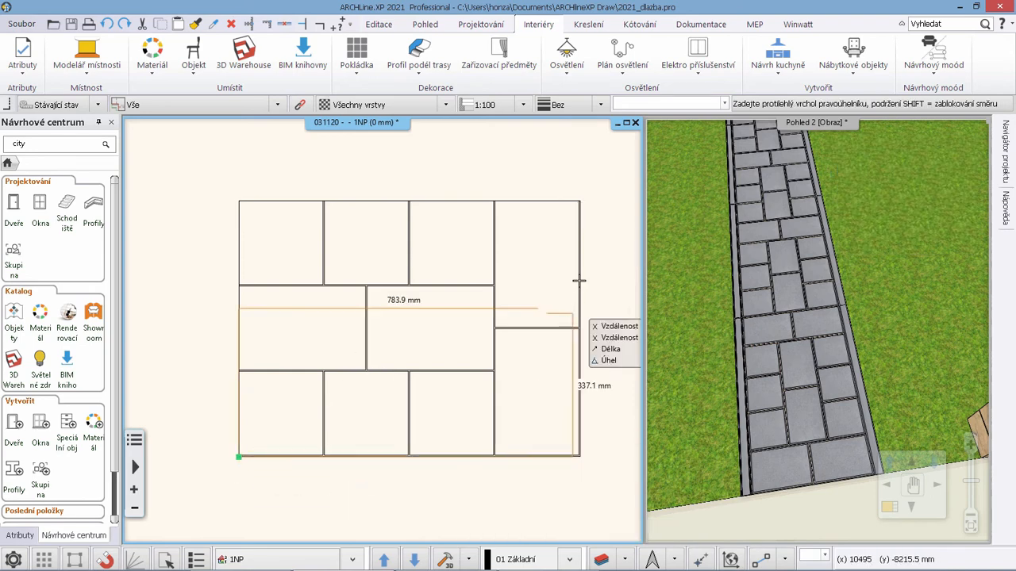
left_click(579, 203)
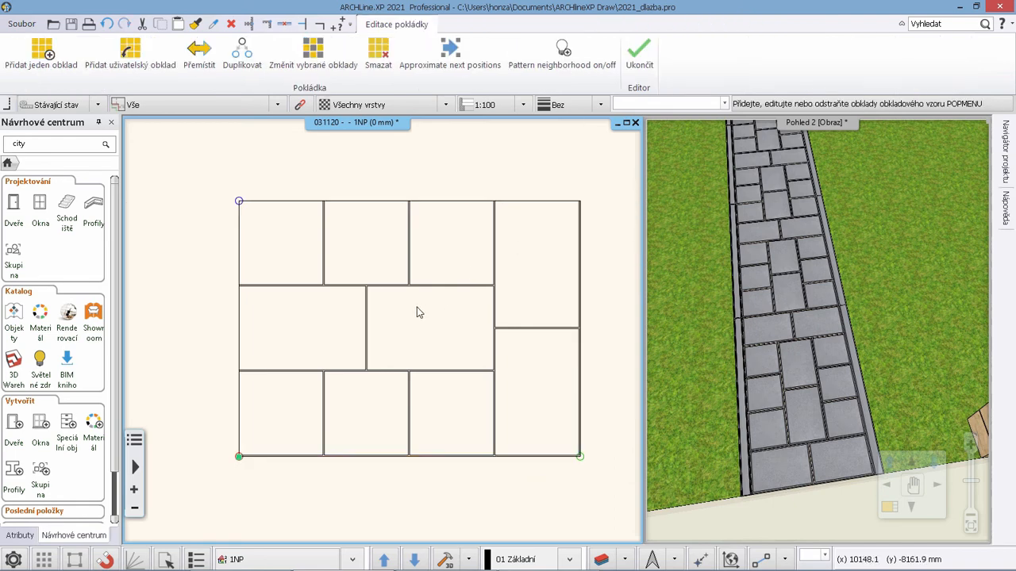
Start adding a single tile to the pattern, using the Citytop 20x20x6 siva 1 library tile as the custom object
left_click(46, 52)
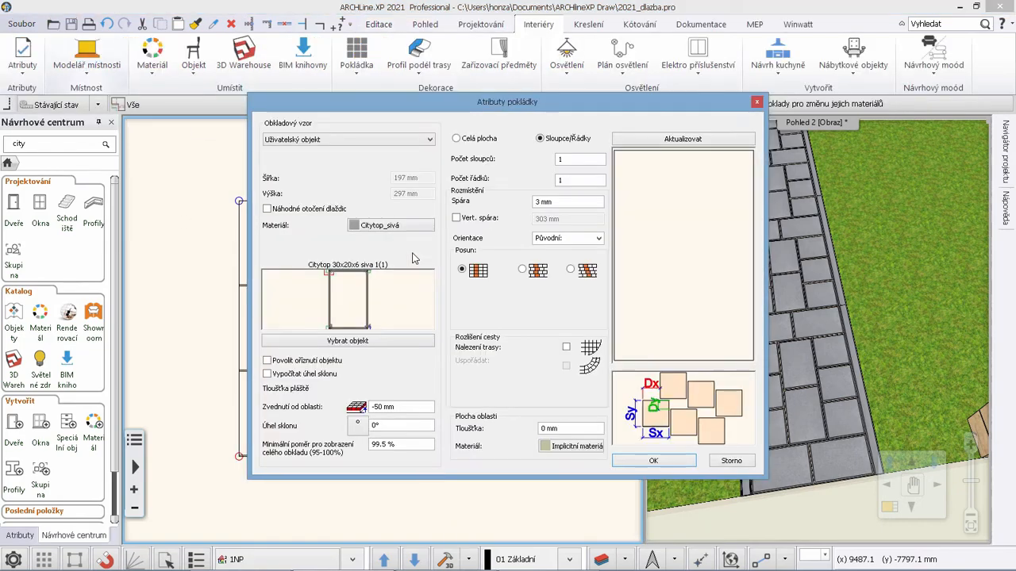
left_click(378, 141)
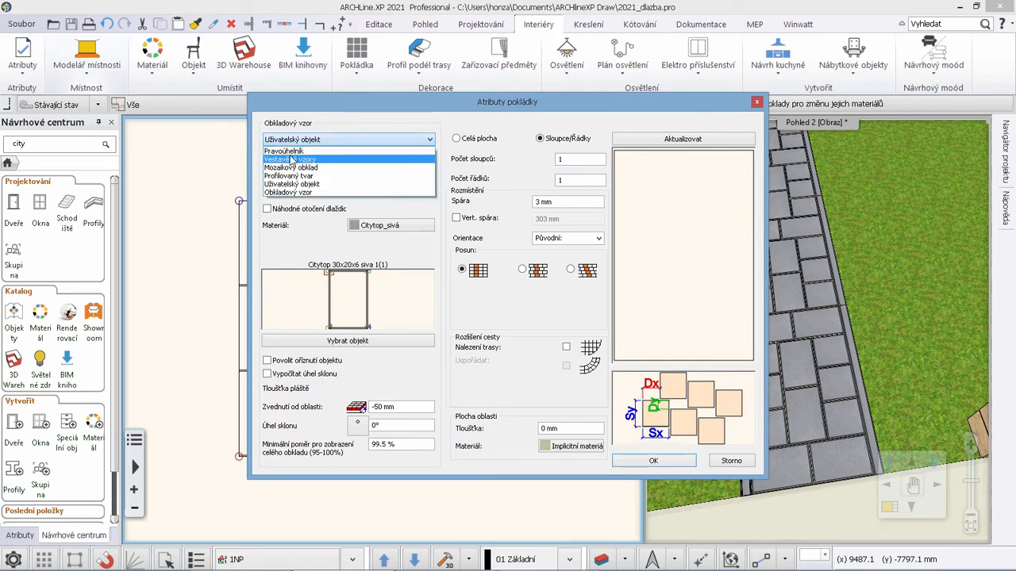
left_click(324, 184)
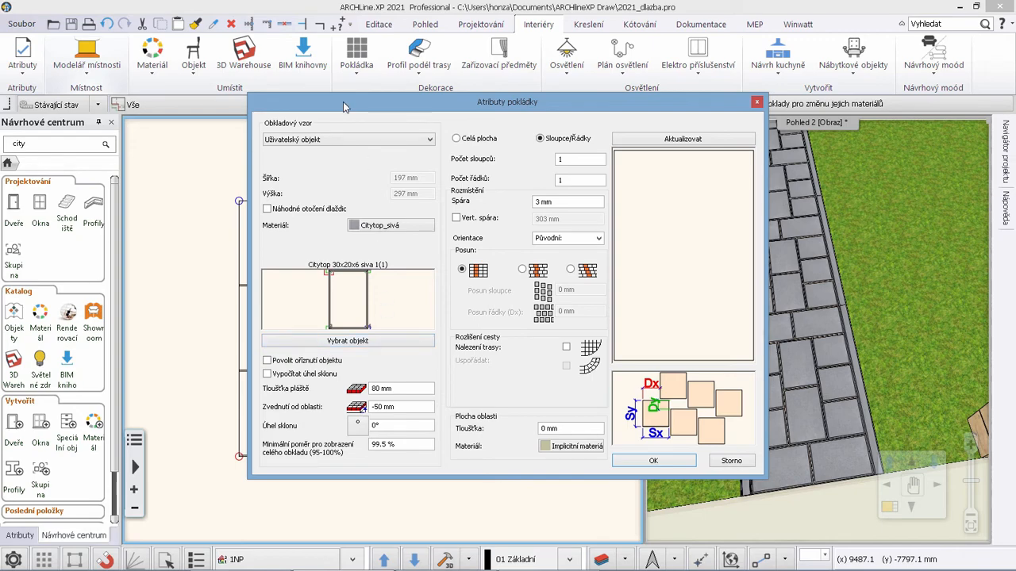
mouse_move(343, 101)
left_mouse_down()
mouse_move(343, 228)
mouse_move(528, 181)
mouse_move(692, 165)
left_mouse_up()
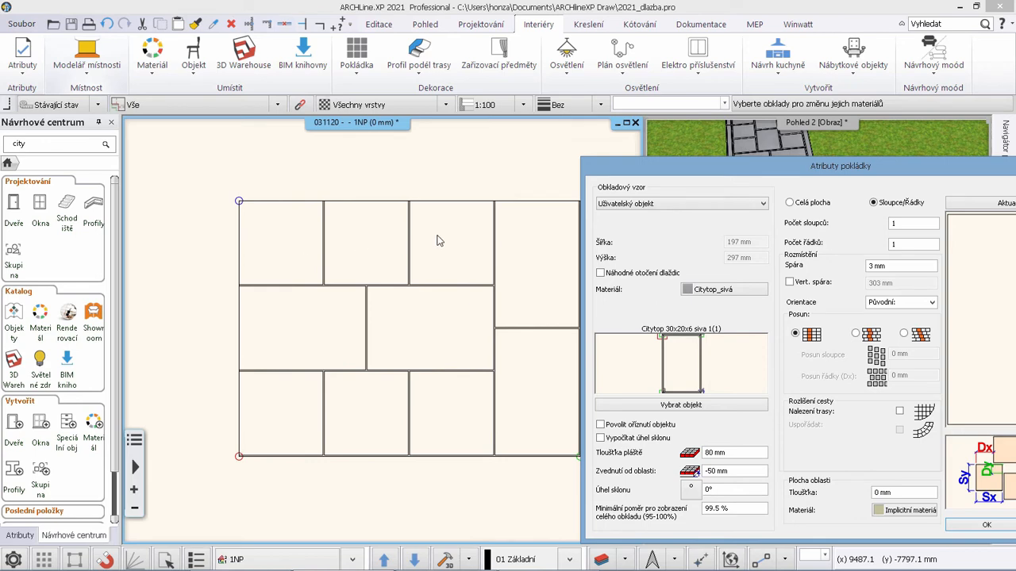
left_click_drag(669, 172, 410, 114)
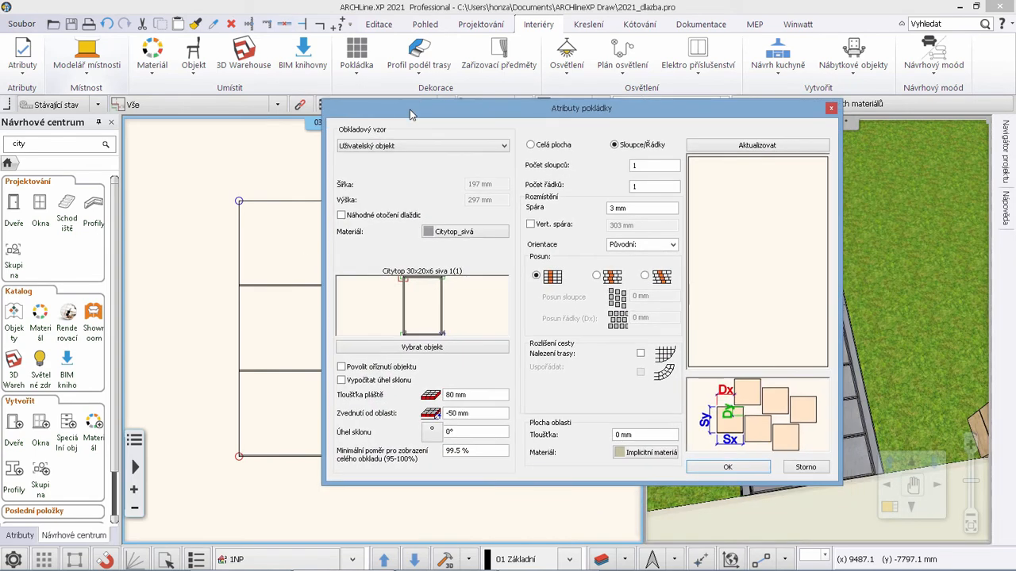
left_click(421, 348)
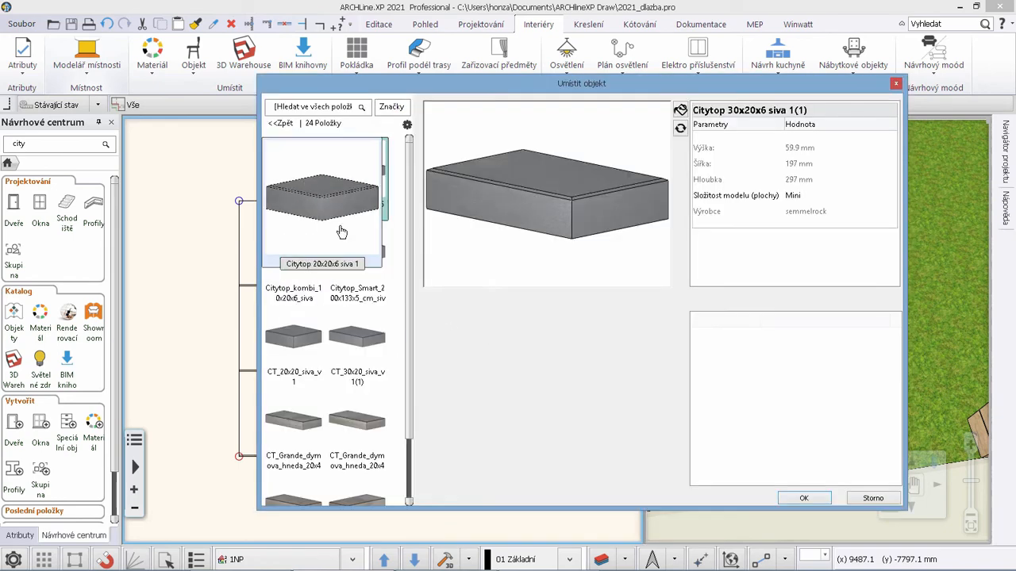
left_click(341, 231)
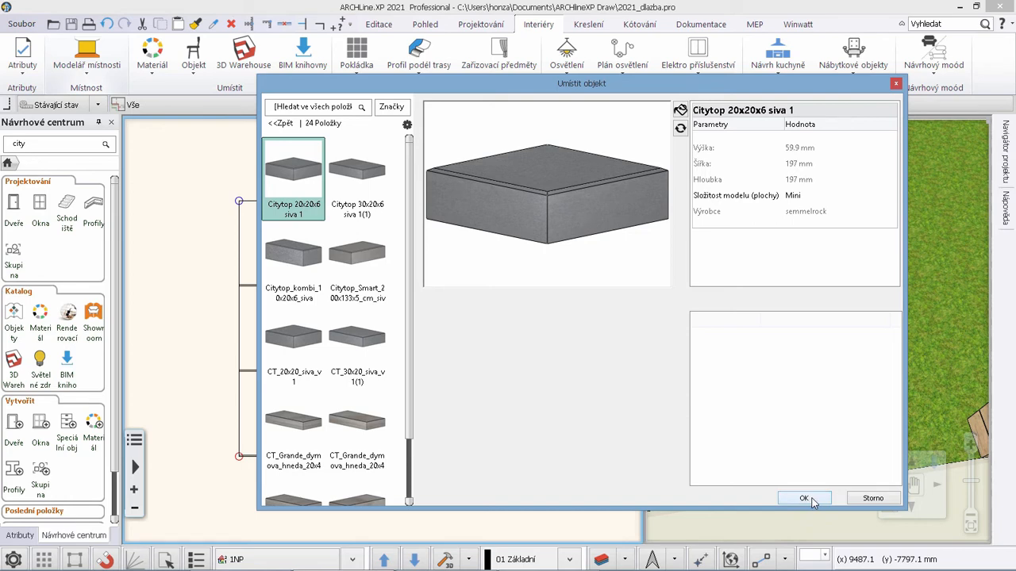
left_click(804, 498)
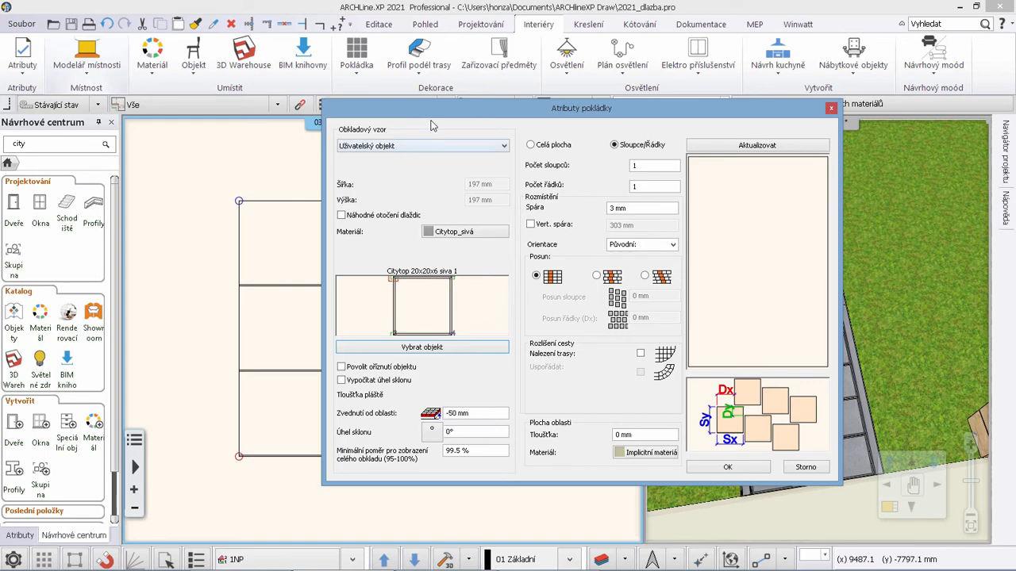
mouse_move(461, 116)
left_mouse_down()
mouse_move(663, 115)
mouse_move(476, 123)
left_mouse_up()
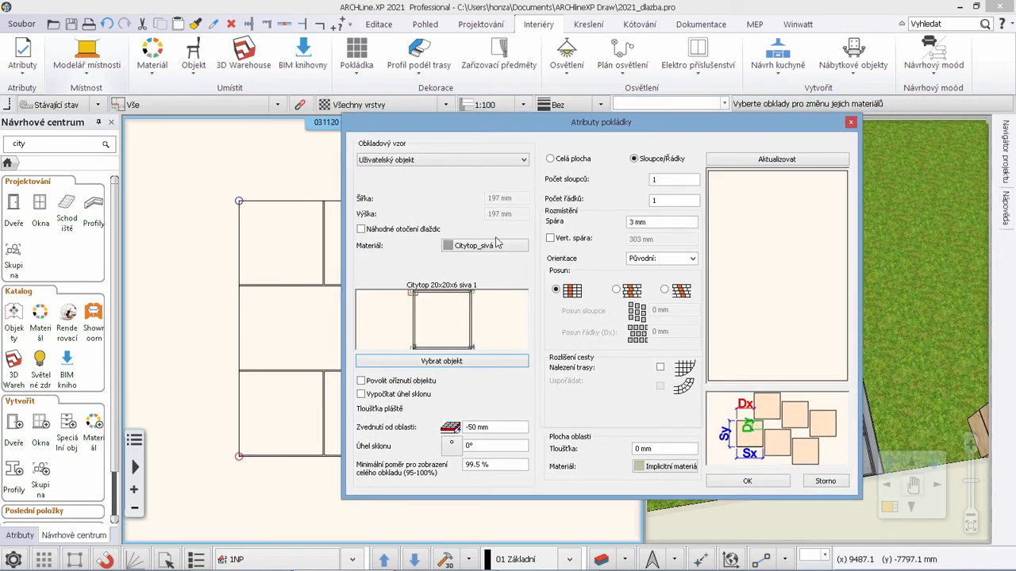
Set the tile layout to 3 columns and move the tile's reference point to its lower-left corner
left_click(681, 182)
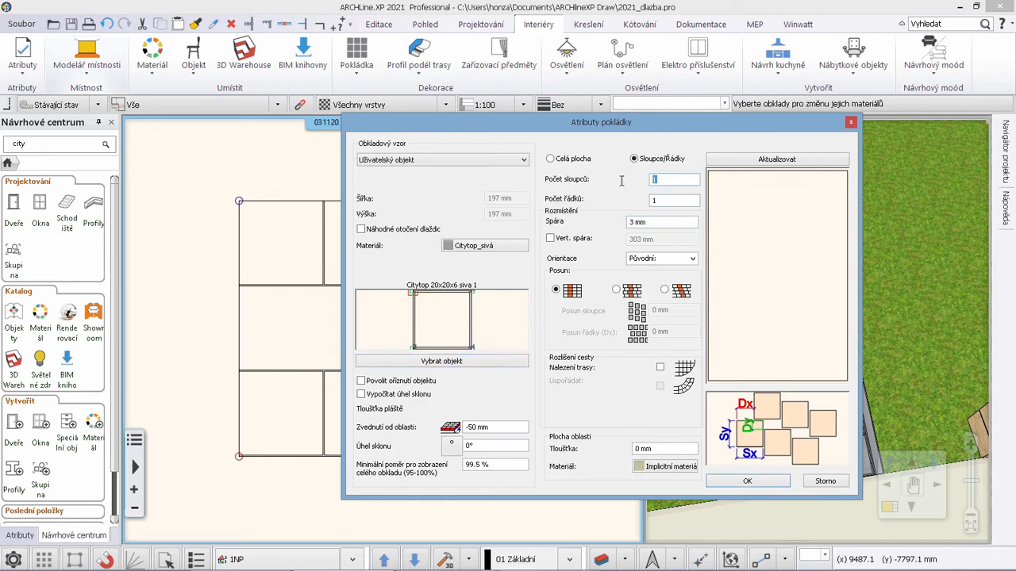
type("3")
left_click(750, 162)
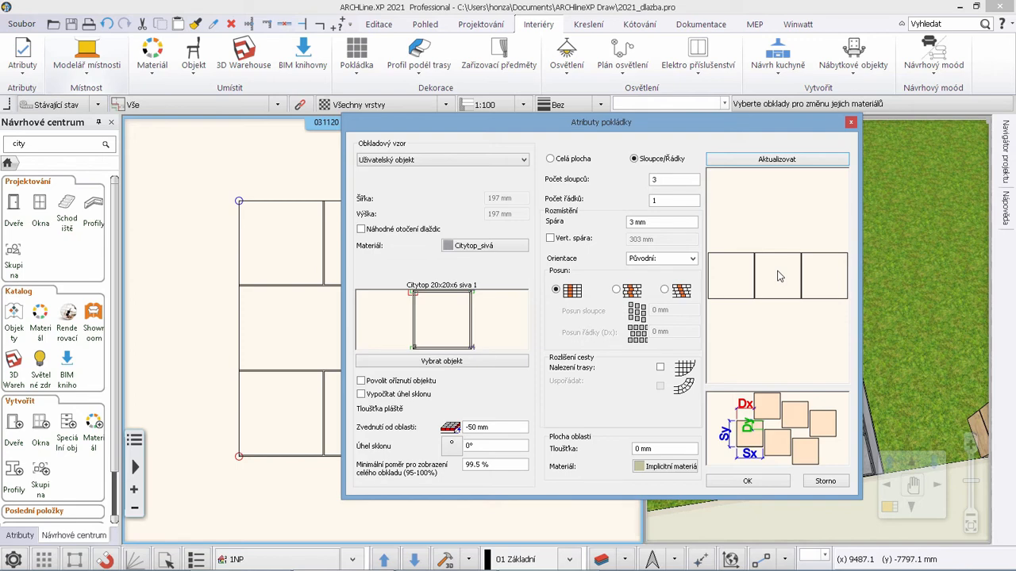
left_click(520, 426)
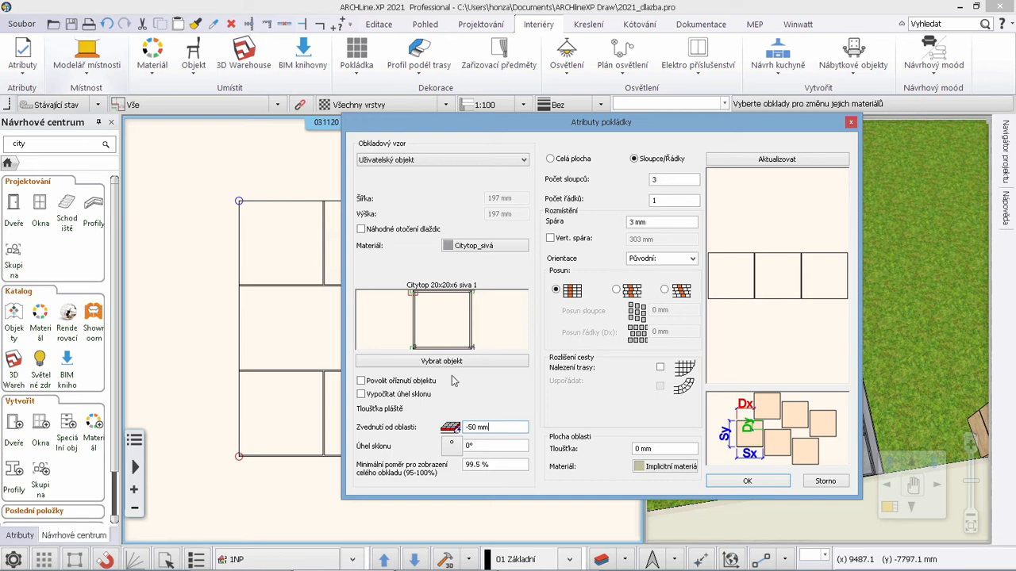
left_click(412, 348)
left_click(744, 481)
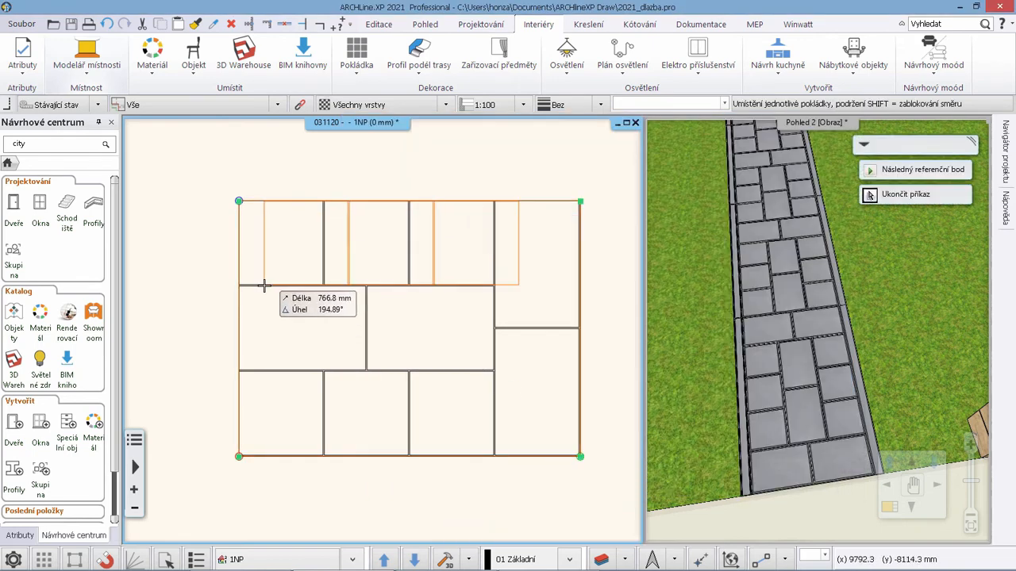
Place the row of three square tiles horizontally in the upper row of the drawn layout, starting from its first square's lower-left corner
scroll(268, 294, "up", 4)
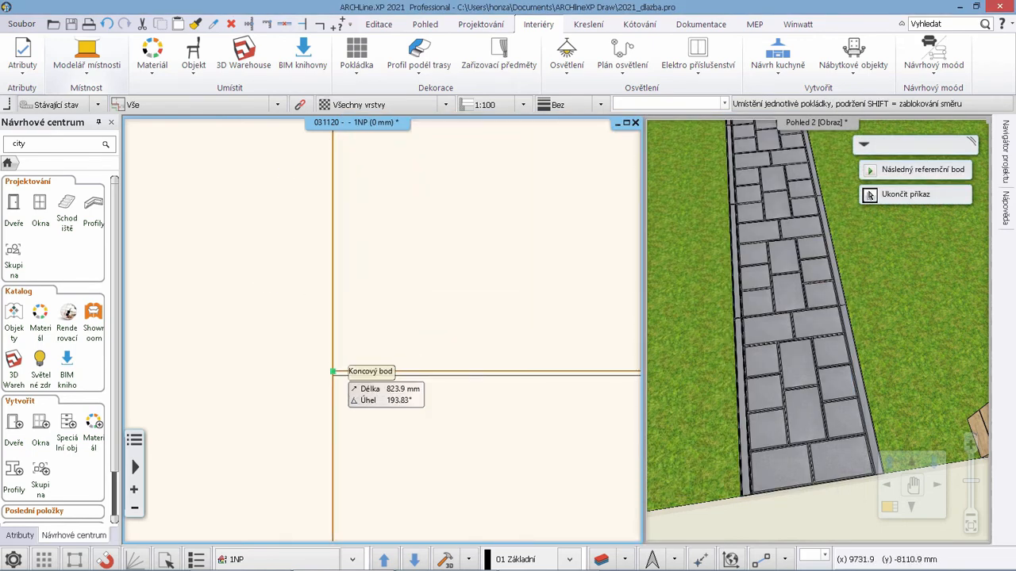
left_click(334, 370)
scroll(512, 327, "down", 4)
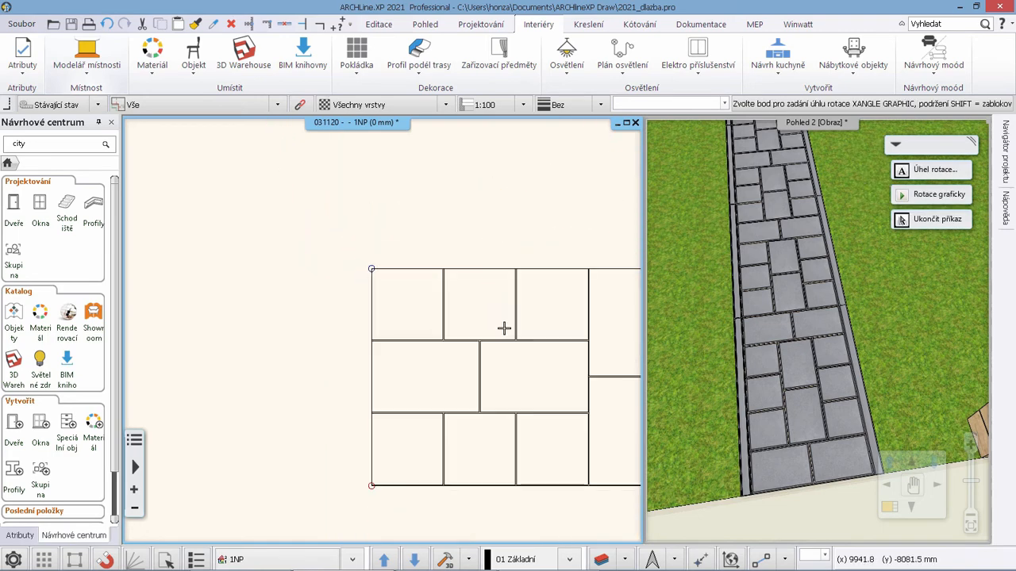
left_click(520, 339)
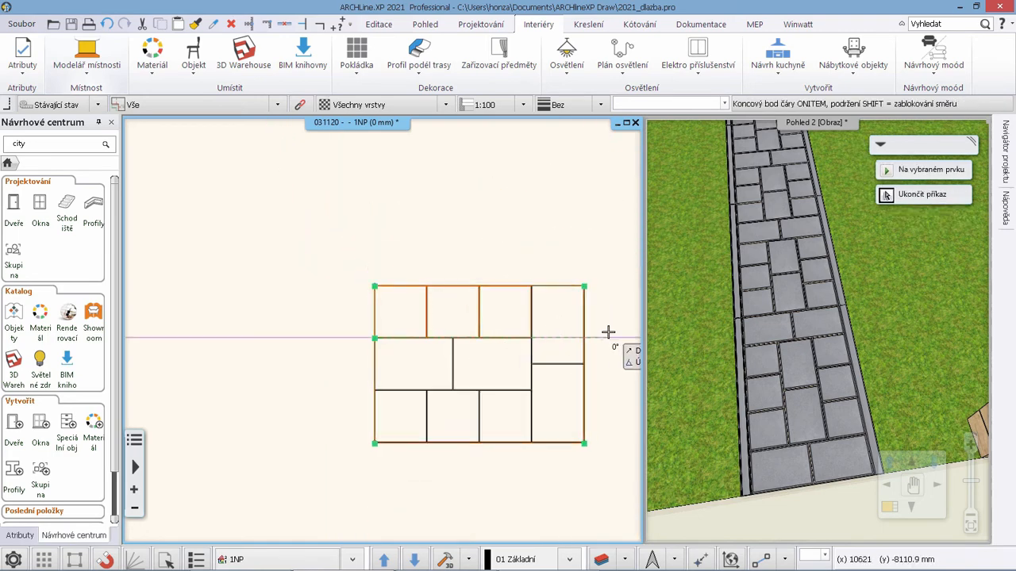
key("Escape")
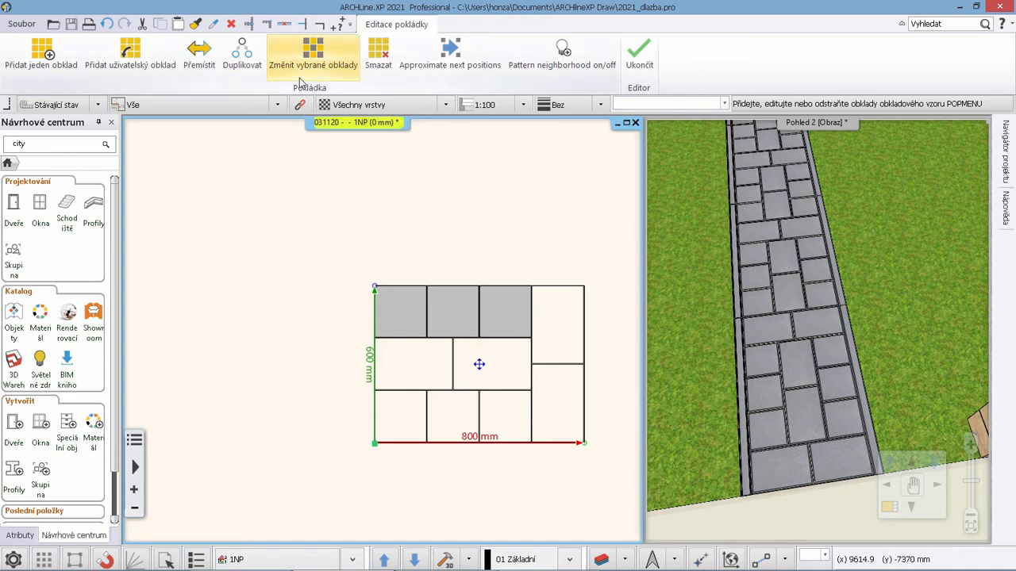
Duplicate the three upper square tiles into the bottom row of the layout, from lower-left corner to lower-left corner
left_click(242, 57)
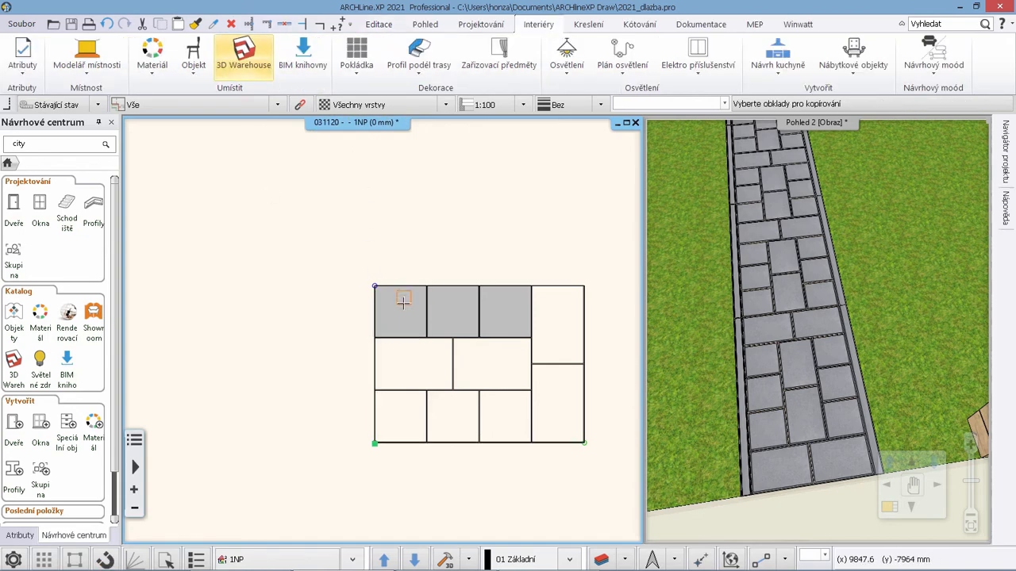
left_click(401, 303)
left_click(446, 312)
left_click(497, 314)
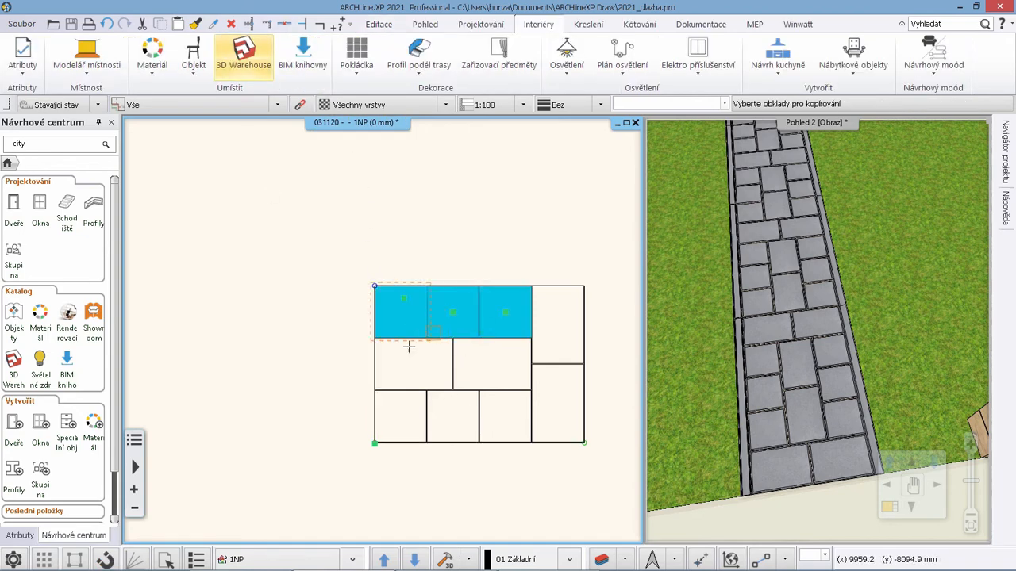
key("Return")
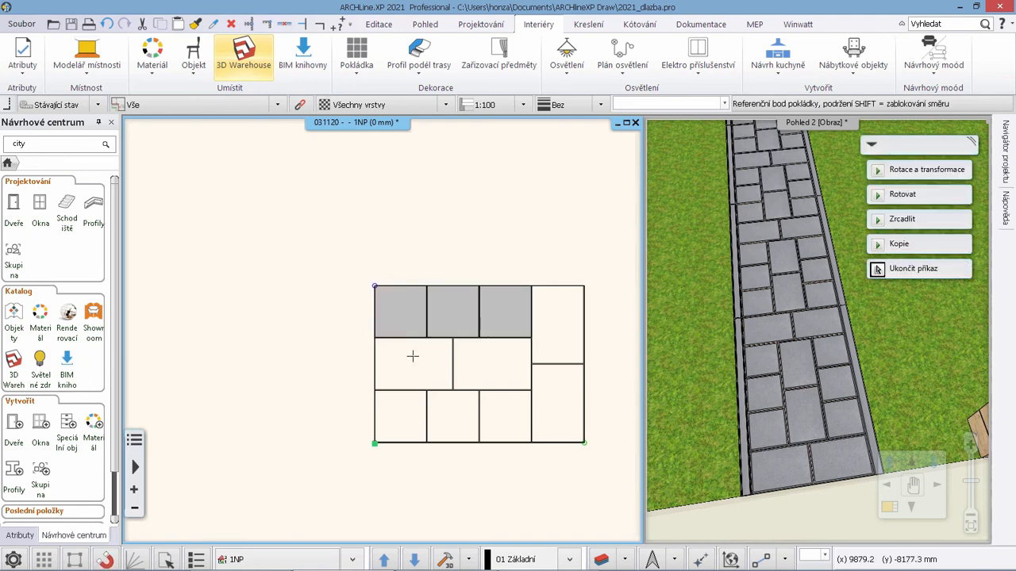
scroll(414, 354, "up", 1)
scroll(413, 355, "up", 4)
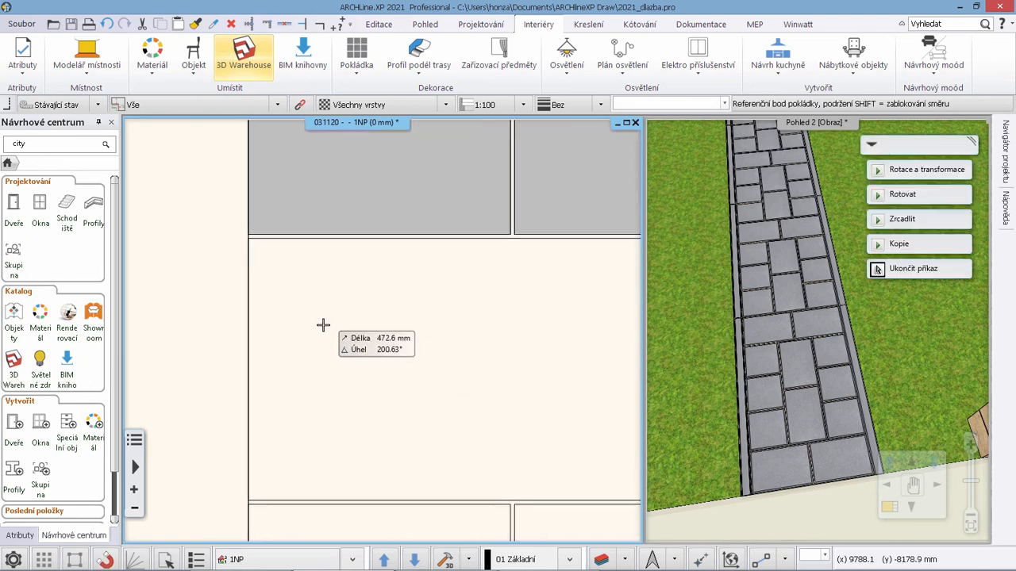
left_click(249, 238)
scroll(361, 400, "down", 4)
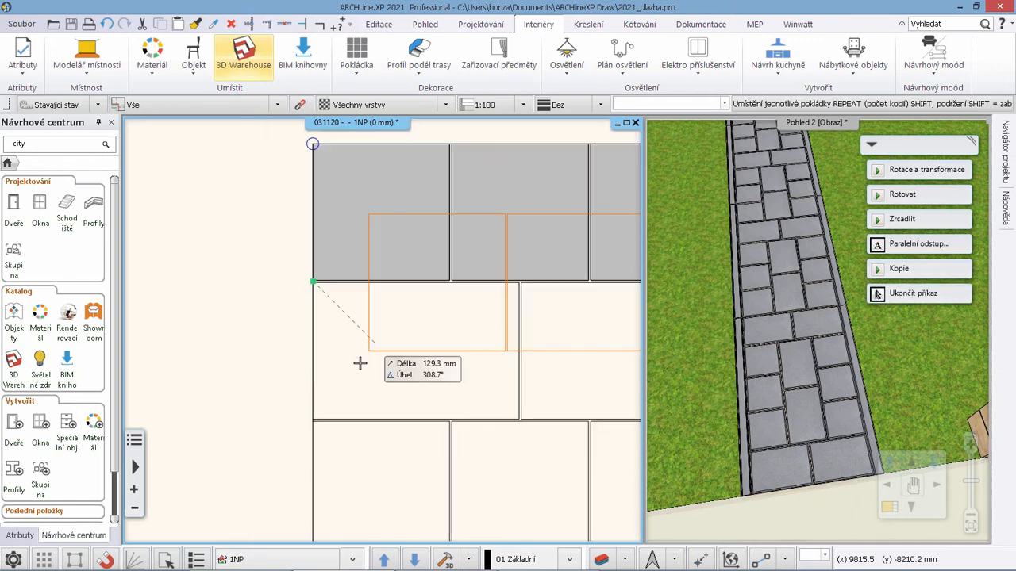
scroll(389, 373, "up", 5)
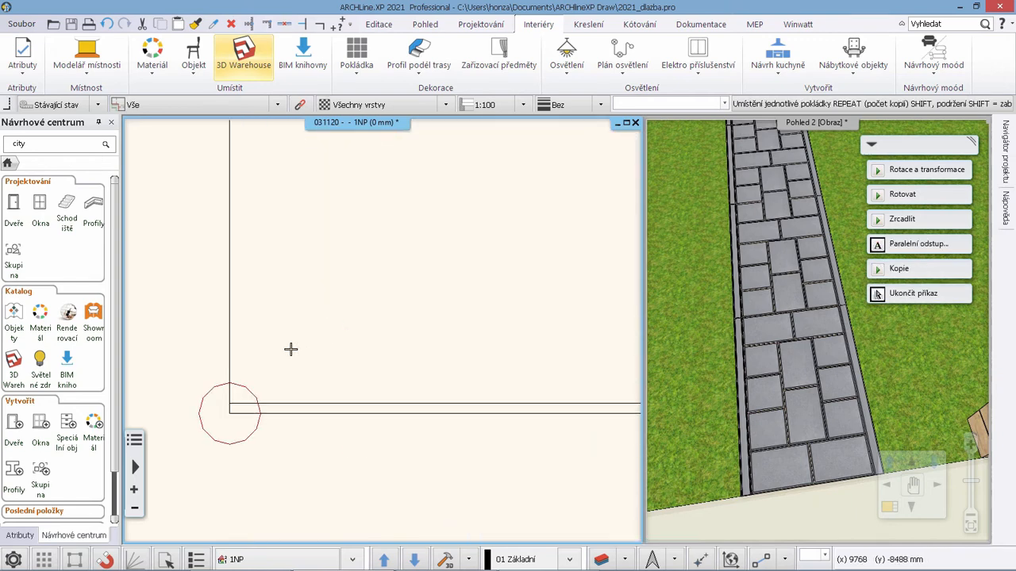
left_click(232, 399)
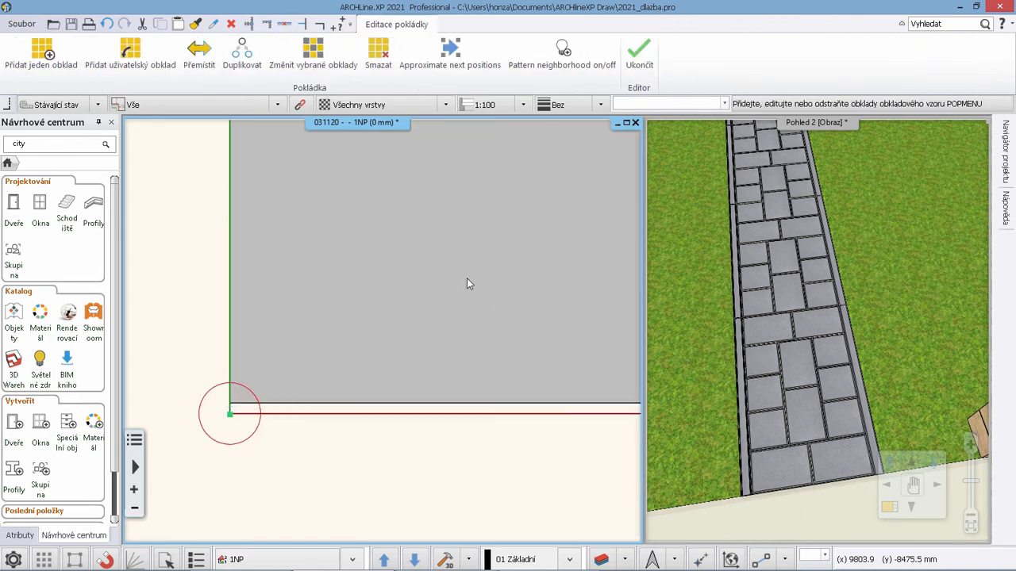
Add another tile using the Citytop 30x20x6 siva 1(1) library tile, with the number of columns set to 1
scroll(452, 294, "down", 2)
scroll(451, 295, "down", 4)
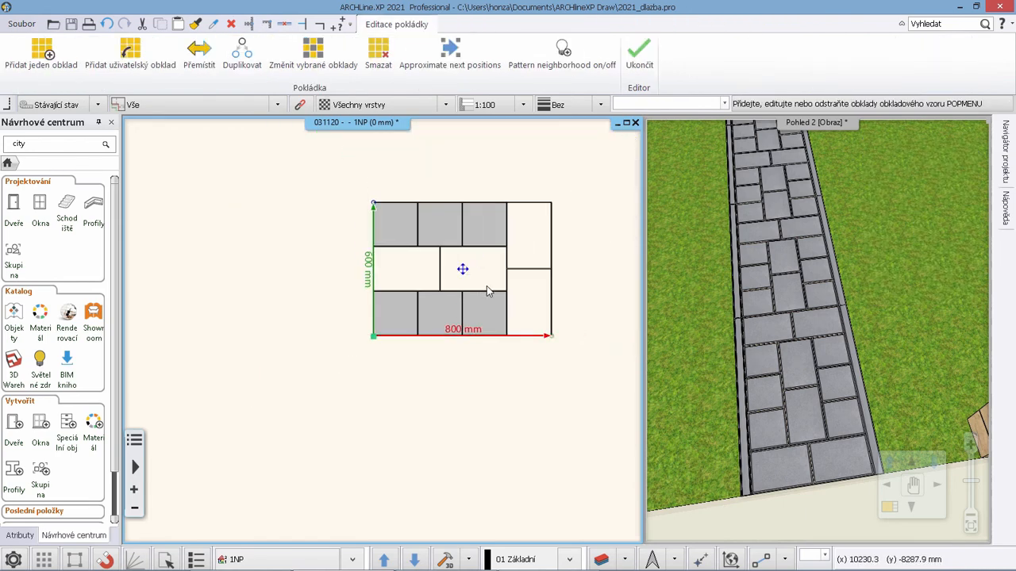
scroll(496, 284, "up", 2)
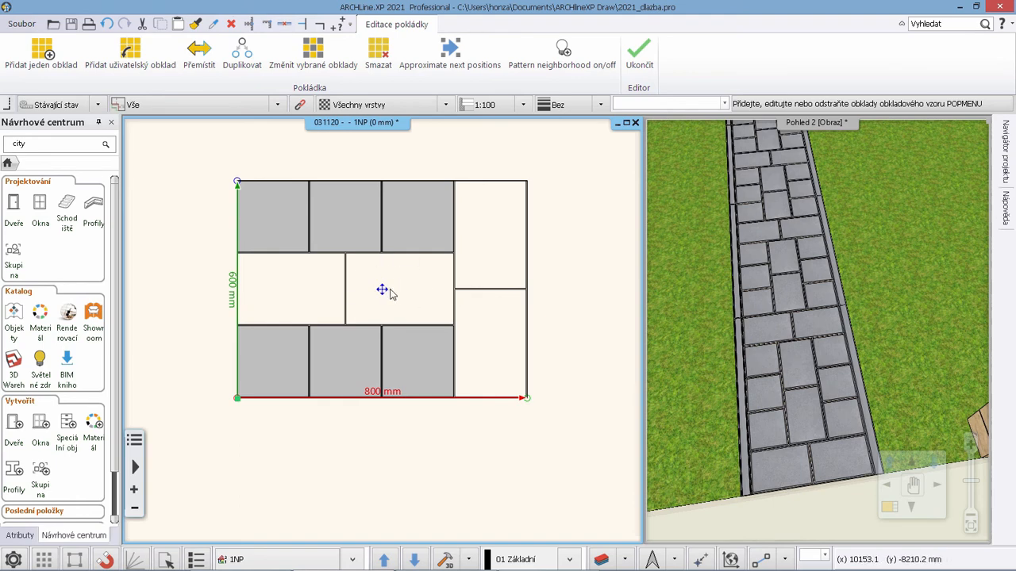
left_click(41, 54)
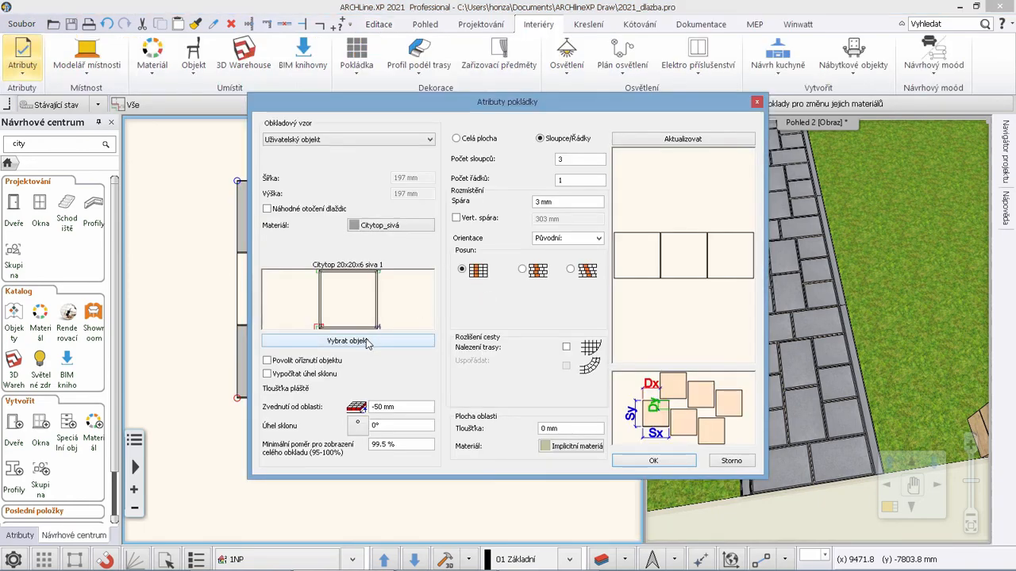
left_click(367, 342)
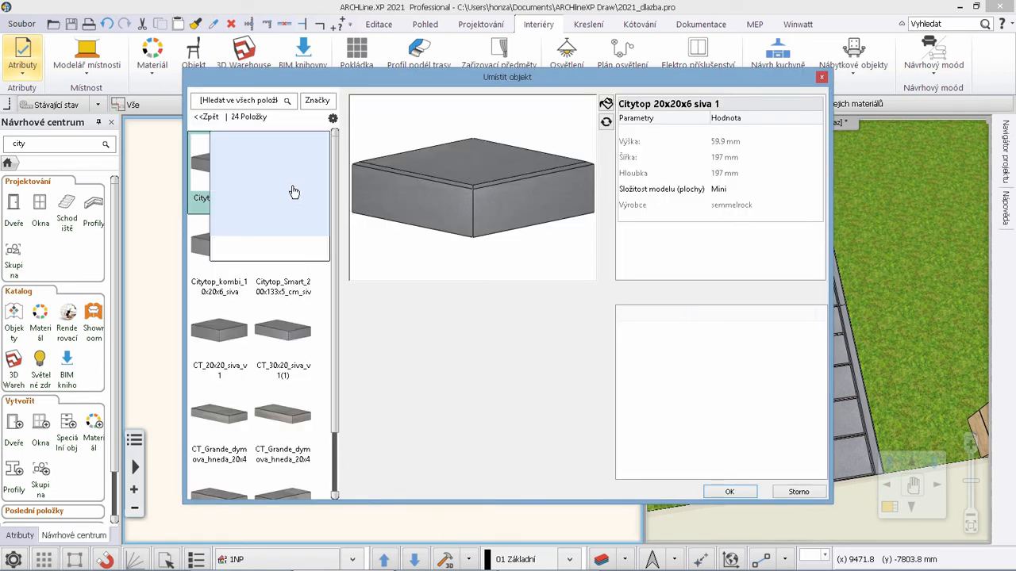
left_click(279, 175)
left_click(729, 492)
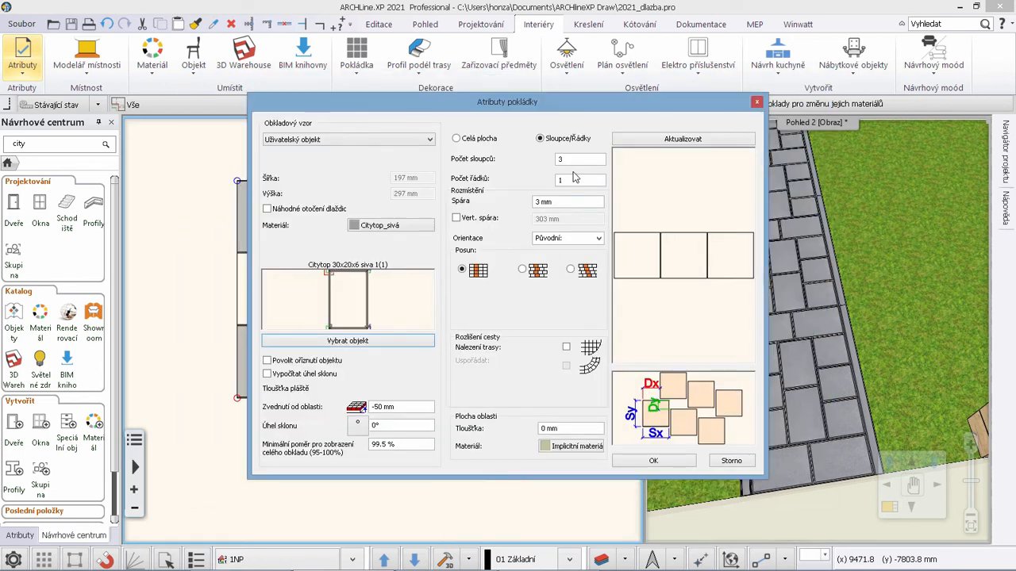
double_click(577, 159)
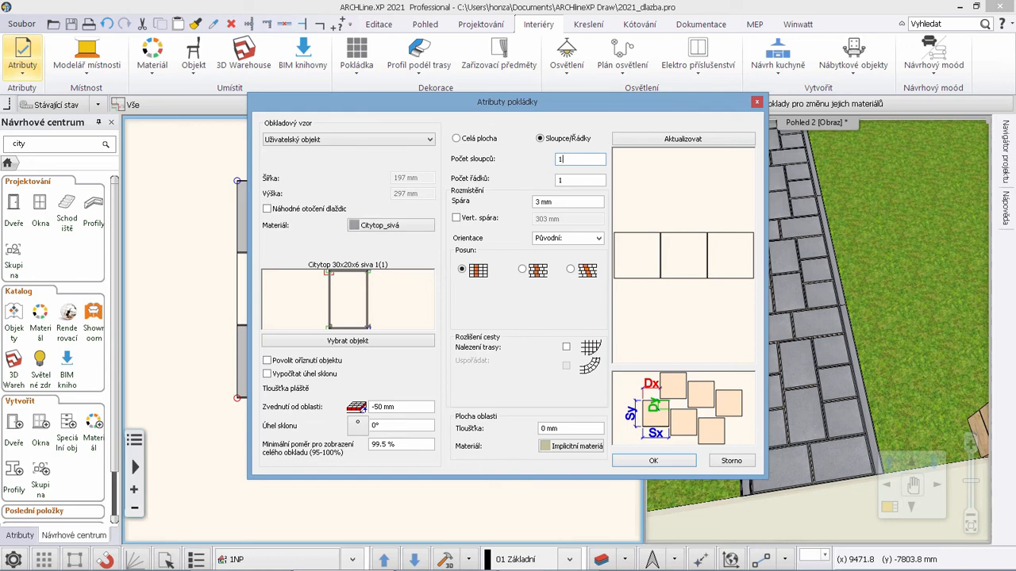
left_click(644, 461)
Place the 30x20 tile unrotated by its lower-left corner in the upper of the layout's two upright rectangles
scroll(449, 279, "up", 3)
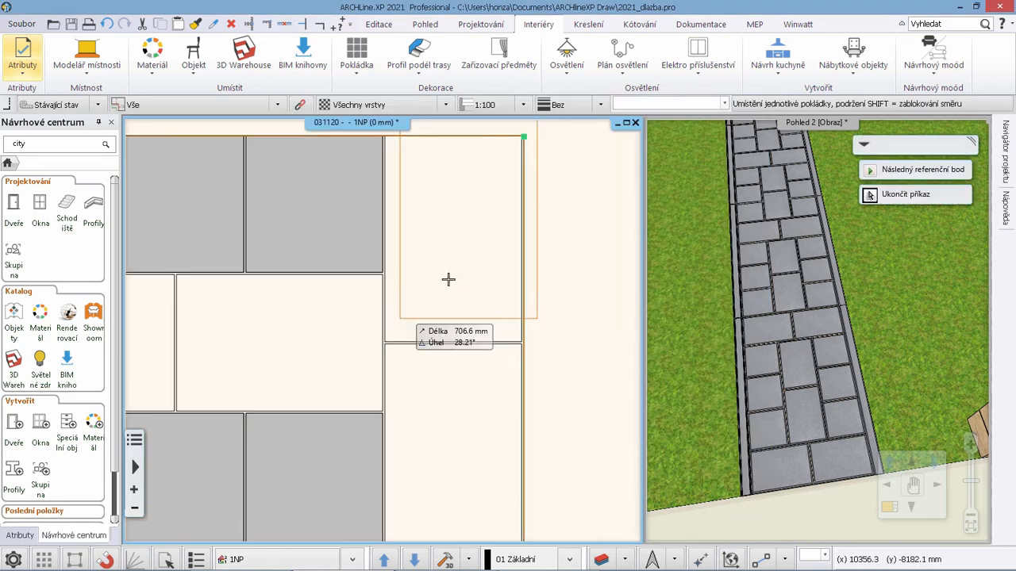
scroll(448, 279, "up", 2)
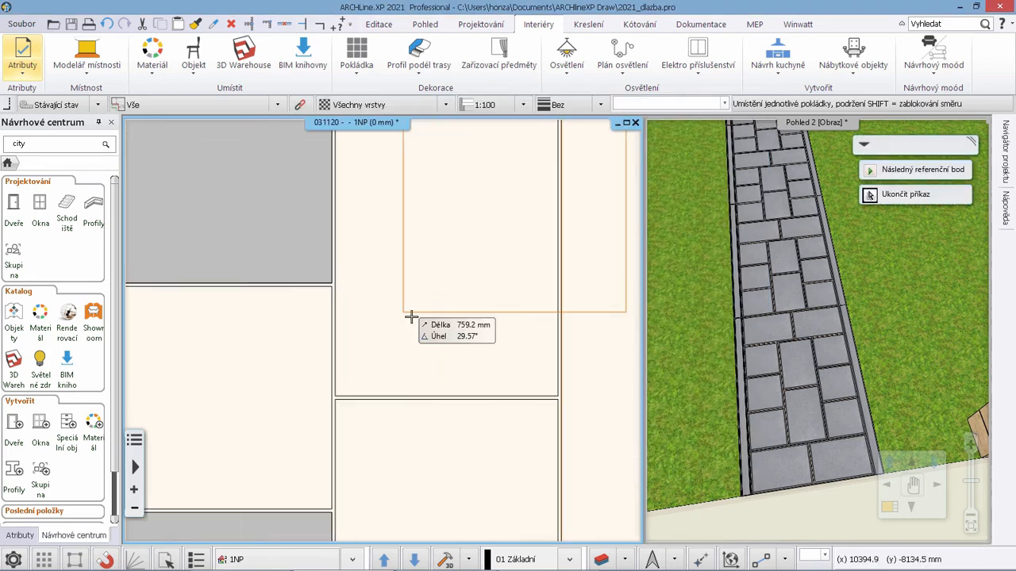
left_click(334, 396)
left_click(592, 398)
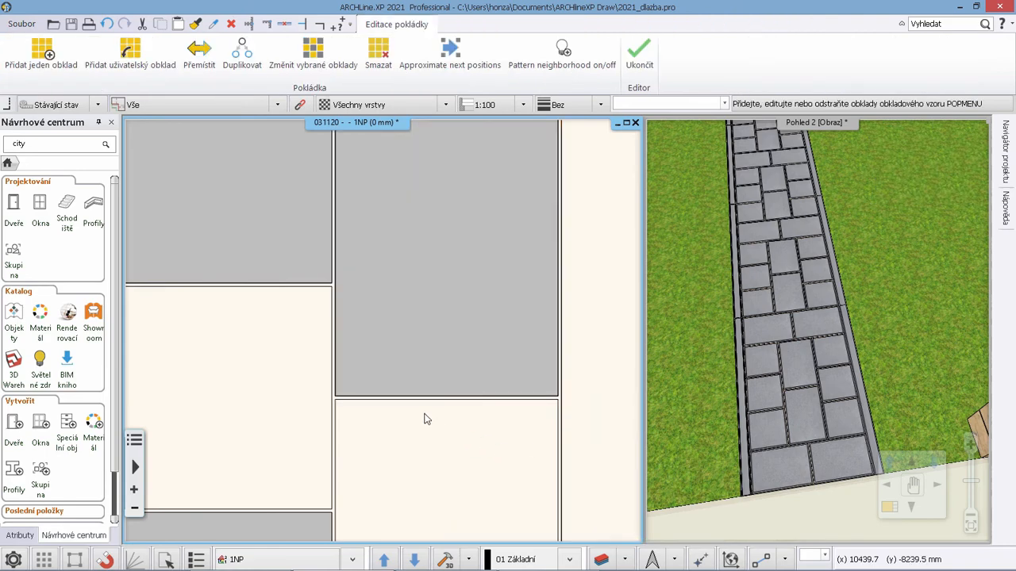
Add another Citytop 30x20x6 siva 1(1) tile, placed unrotated by its lower-left corner in the lower upright rectangle of the layout
left_click(41, 57)
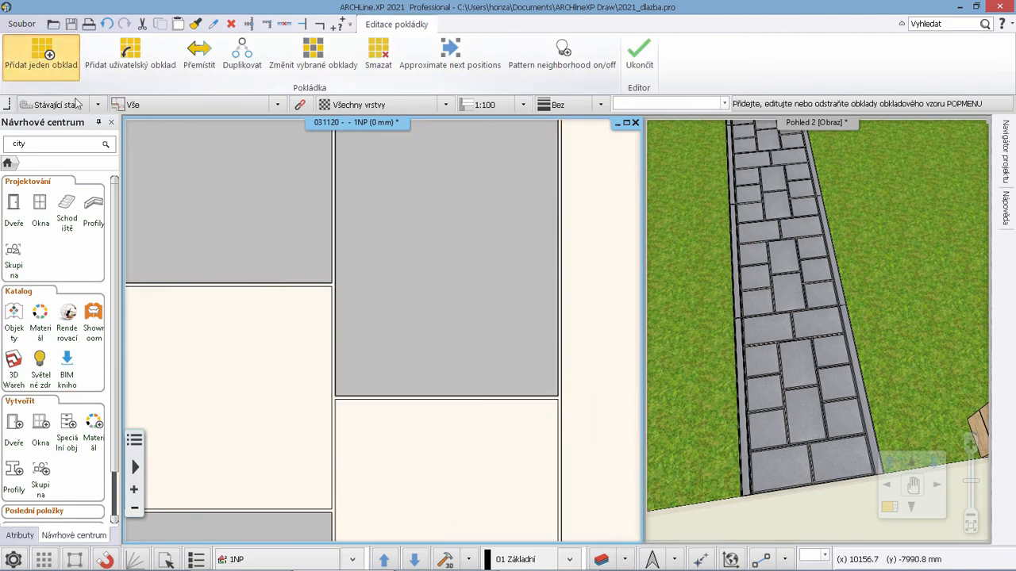
left_click(407, 287)
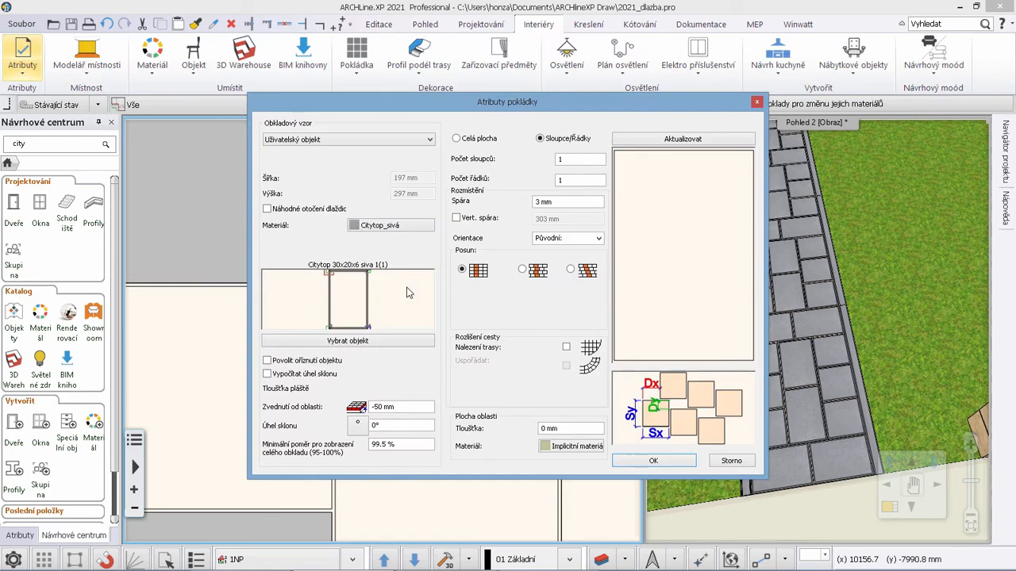
left_click(653, 461)
scroll(405, 400, "down", 3)
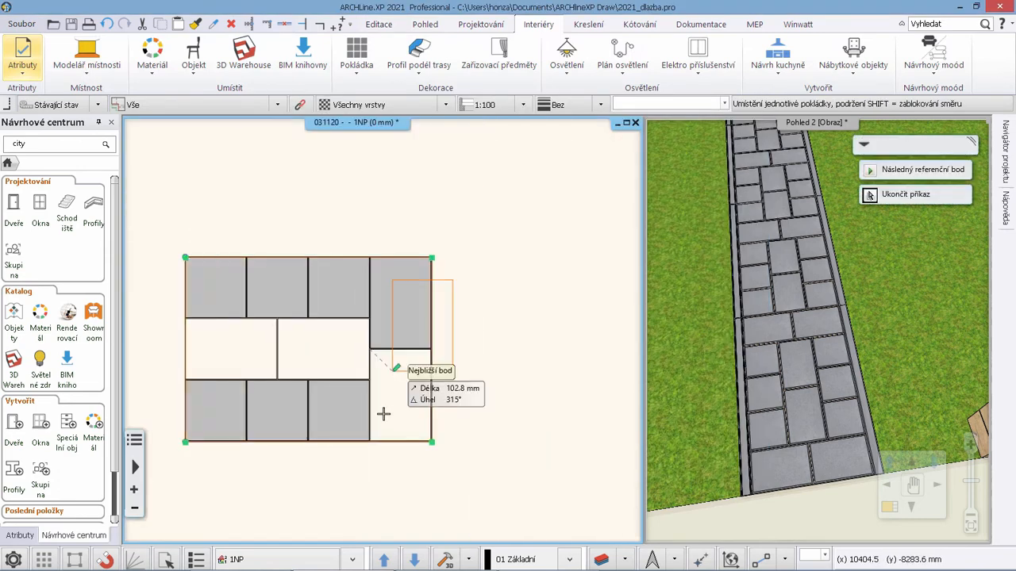
scroll(390, 389, "up", 6)
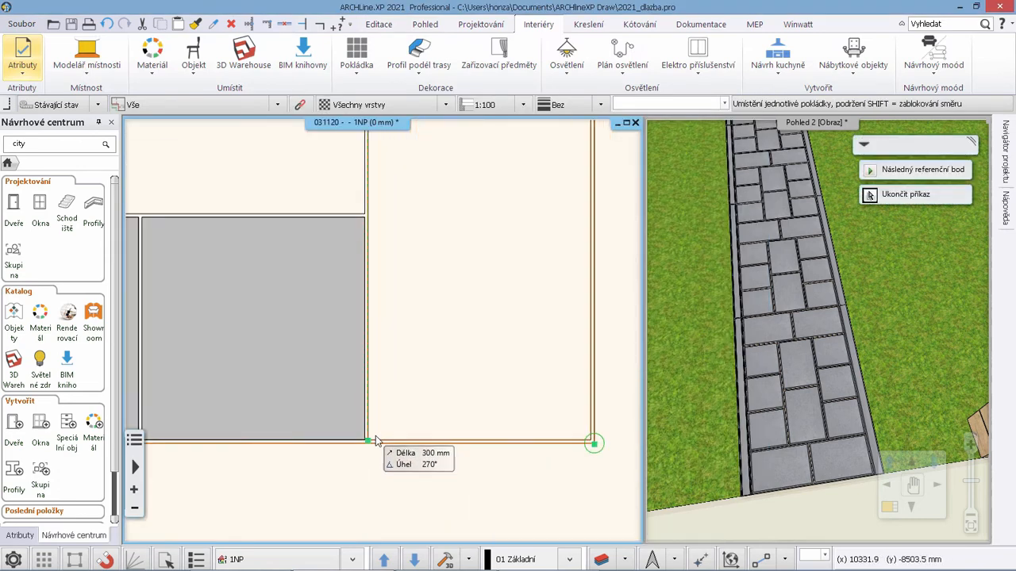
left_click(369, 440)
left_click(576, 437)
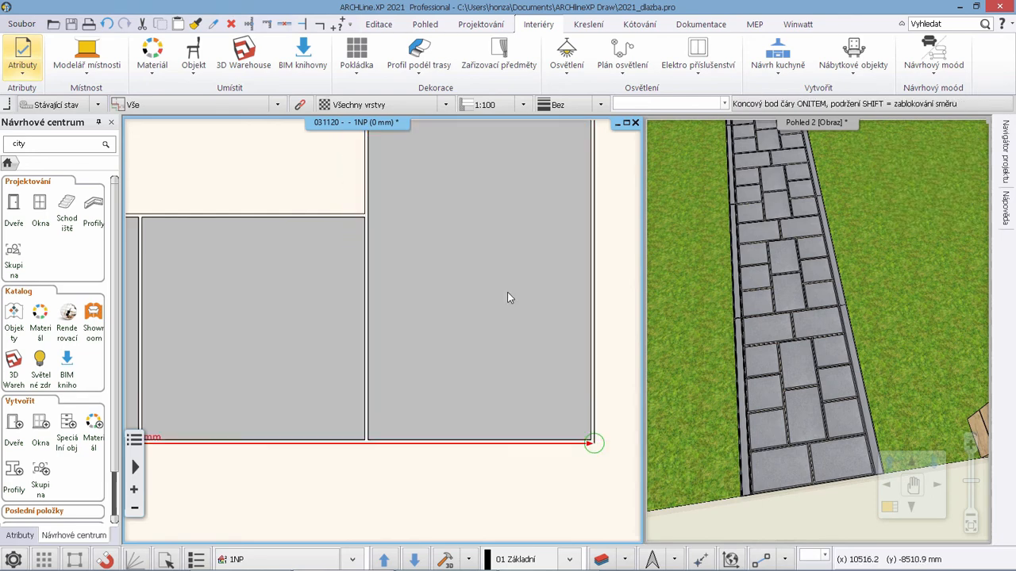
Add a 30x20 tile rotated 90° in the first horizontal rectangle of the middle row, placed by that rectangle's lower-right corner
scroll(446, 292, "down", 4)
scroll(233, 278, "up", 3)
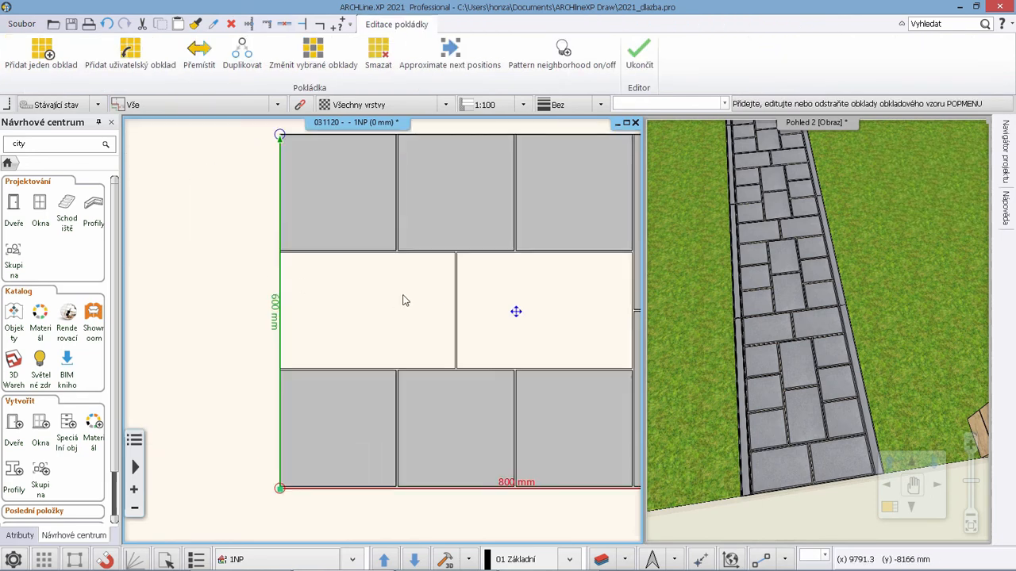
left_click(405, 362)
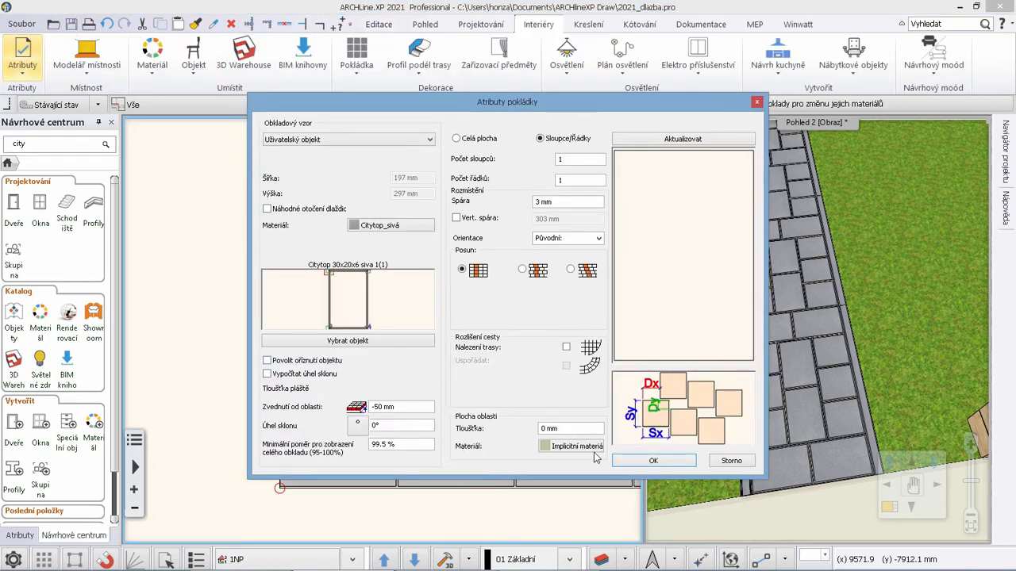
left_click(629, 463)
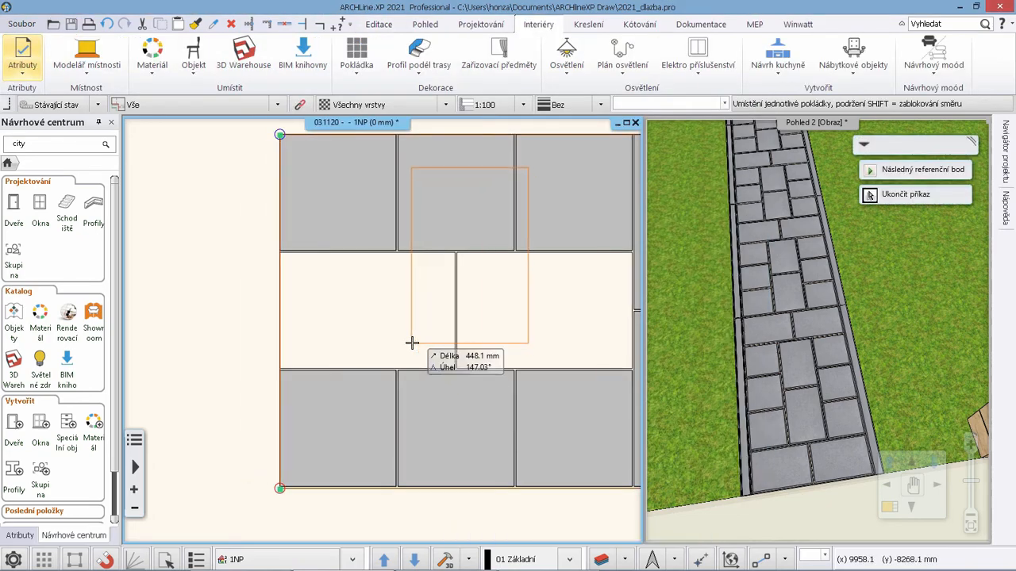
left_click(455, 369)
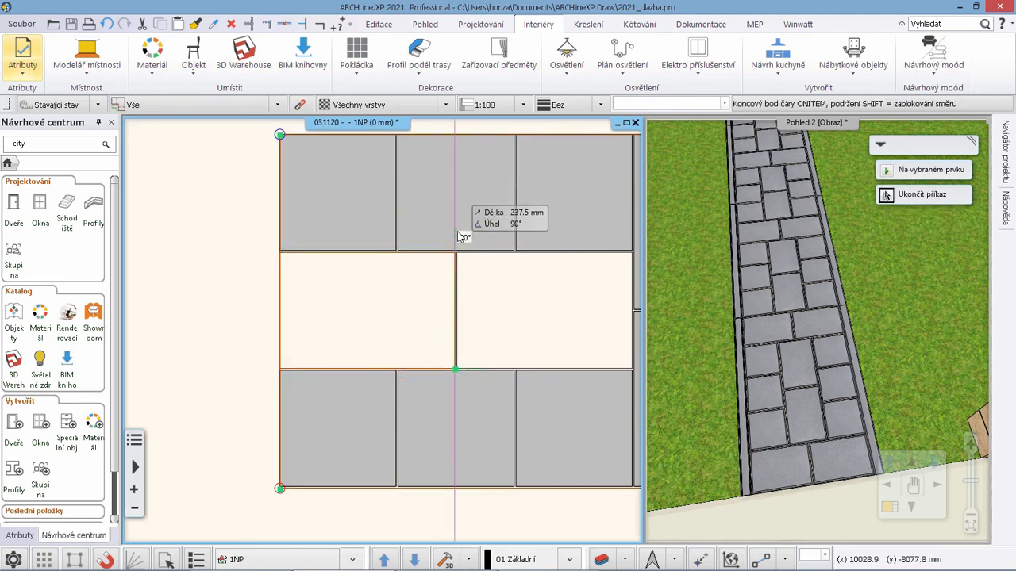
left_click(460, 238)
Add another 30x20 tile rotated 90° in the remaining empty rectangle of the middle row, placed by that rectangle's lower-right corner
left_click(42, 52)
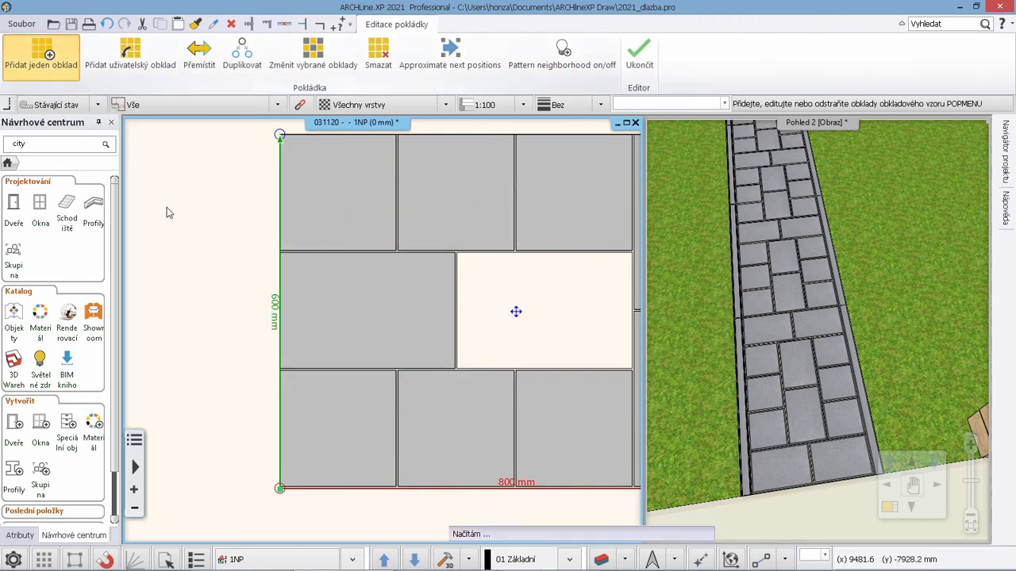
left_click(477, 332)
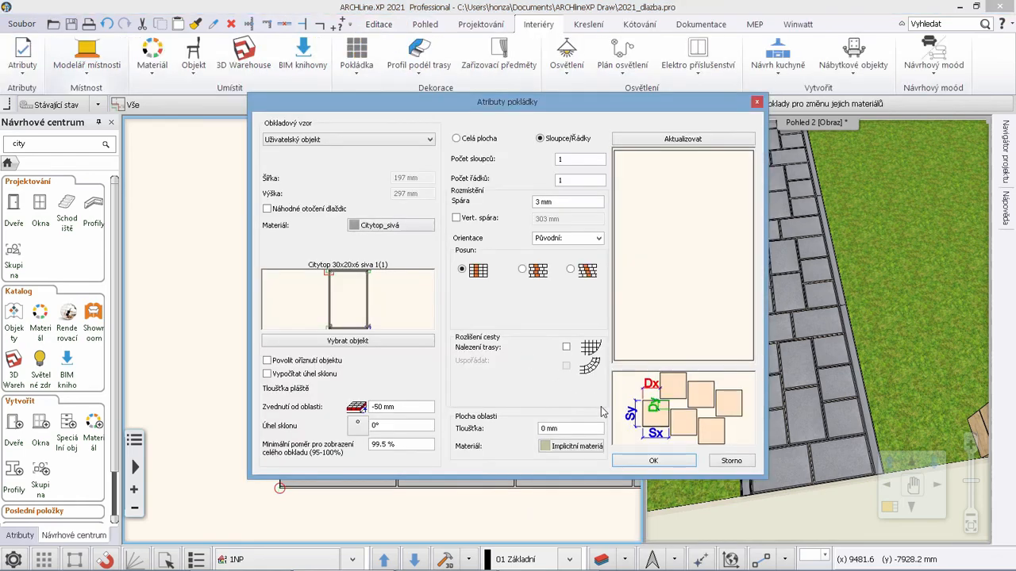
left_click(649, 462)
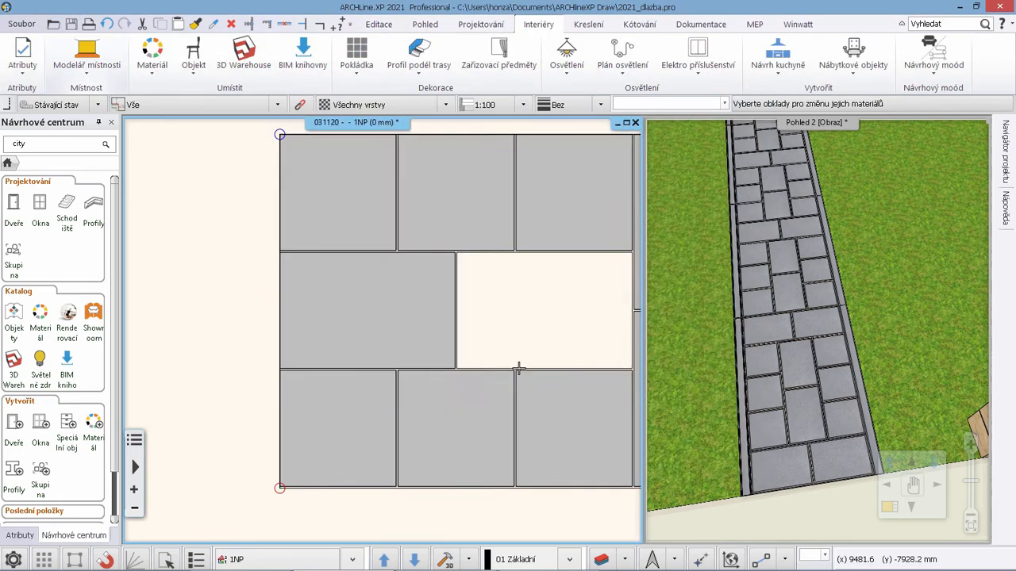
scroll(531, 327, "up", 5)
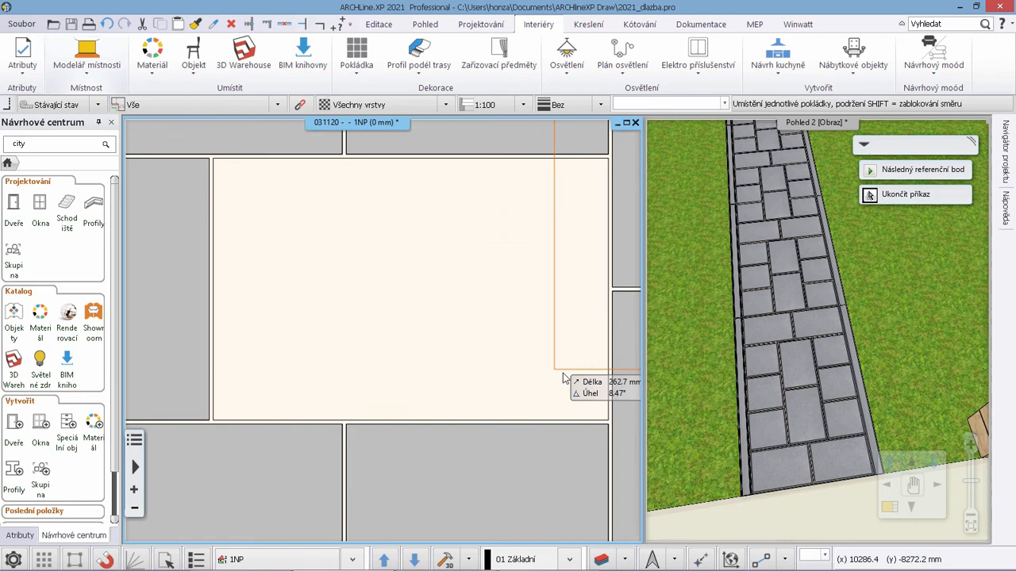
left_click(608, 420)
left_click(603, 262)
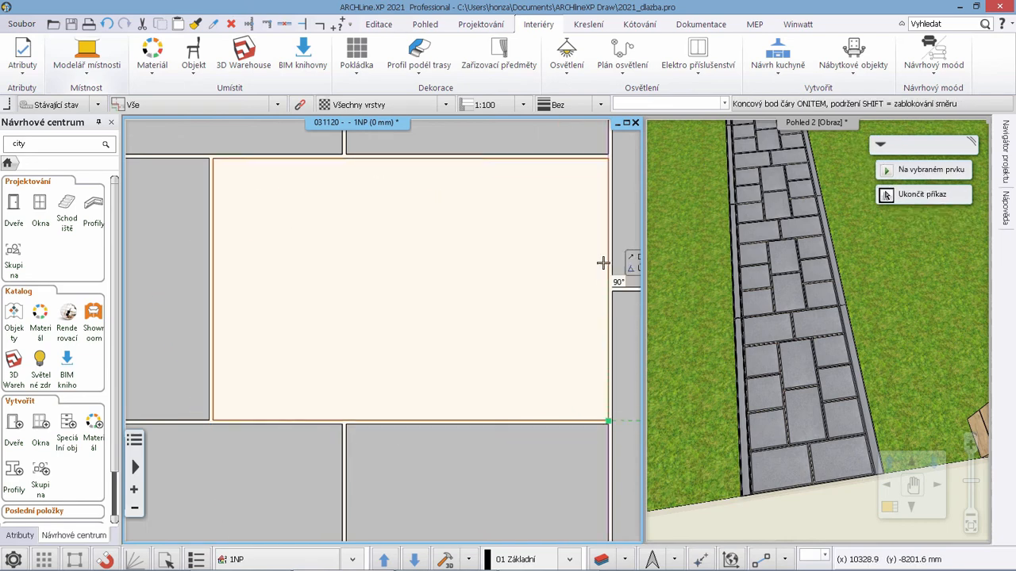
left_click(381, 246)
scroll(416, 274, "down", 4)
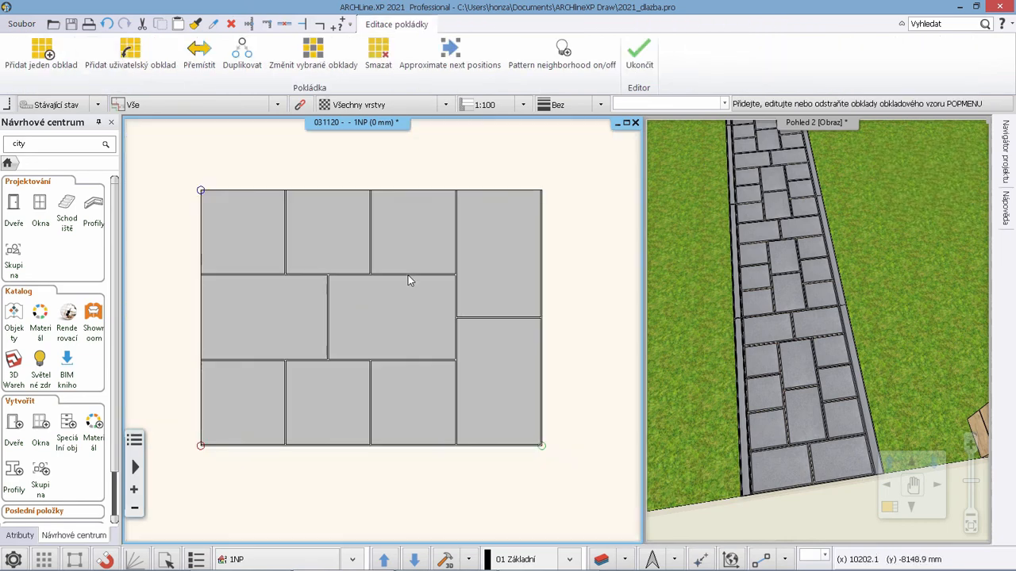
Turn on the pattern neighborhood preview and examine how the 800 x 600 mm pattern repeats around the original unit
left_click(349, 304)
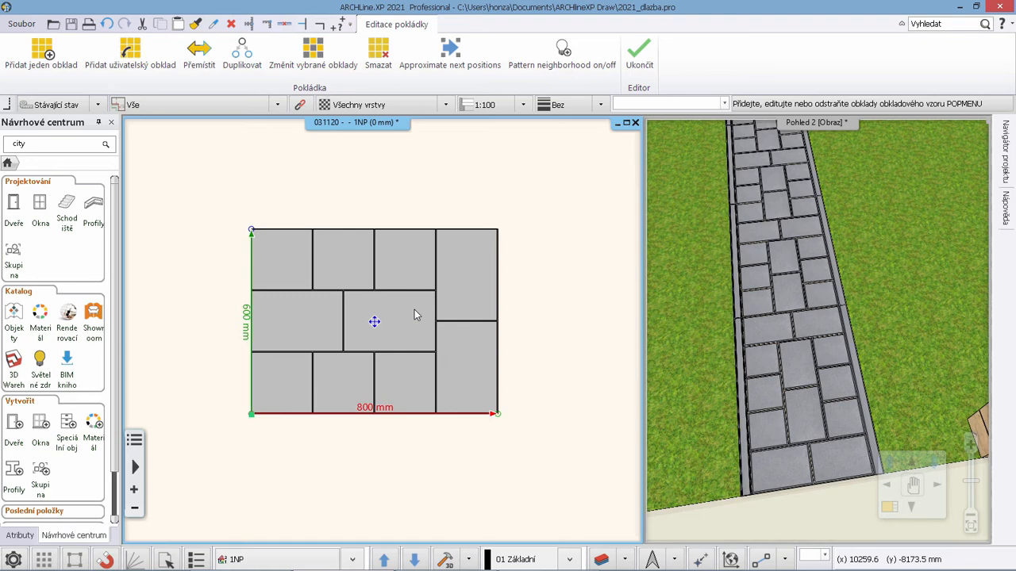
left_click(561, 57)
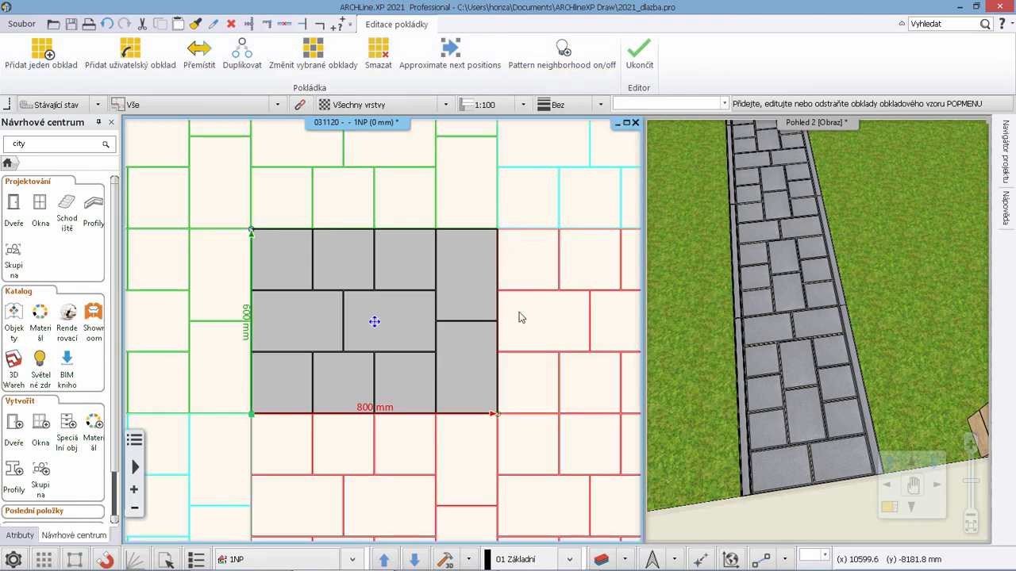
scroll(516, 316, "down", 1)
scroll(483, 323, "down", 1)
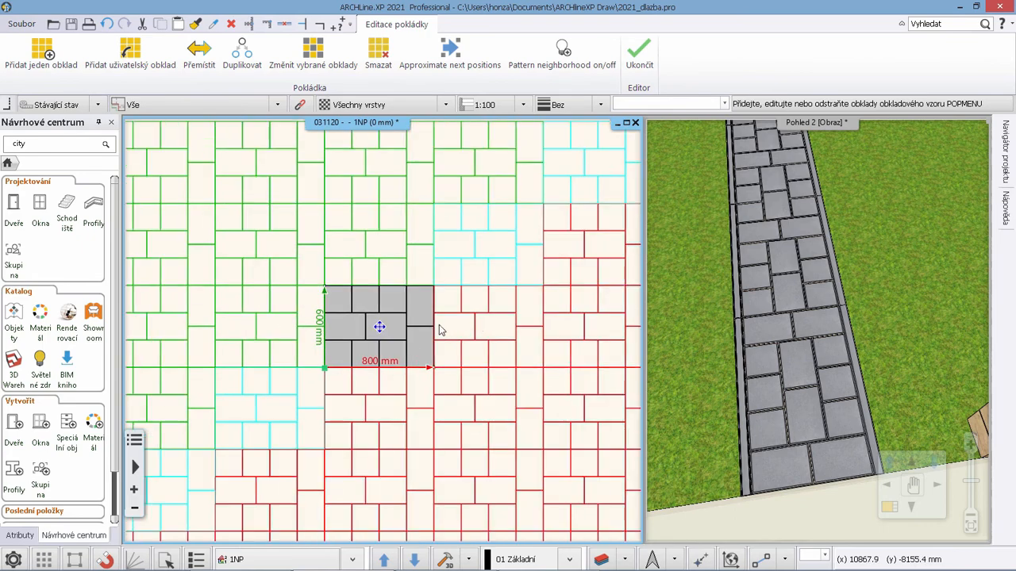
scroll(389, 297, "up", 2)
scroll(392, 311, "up", 1)
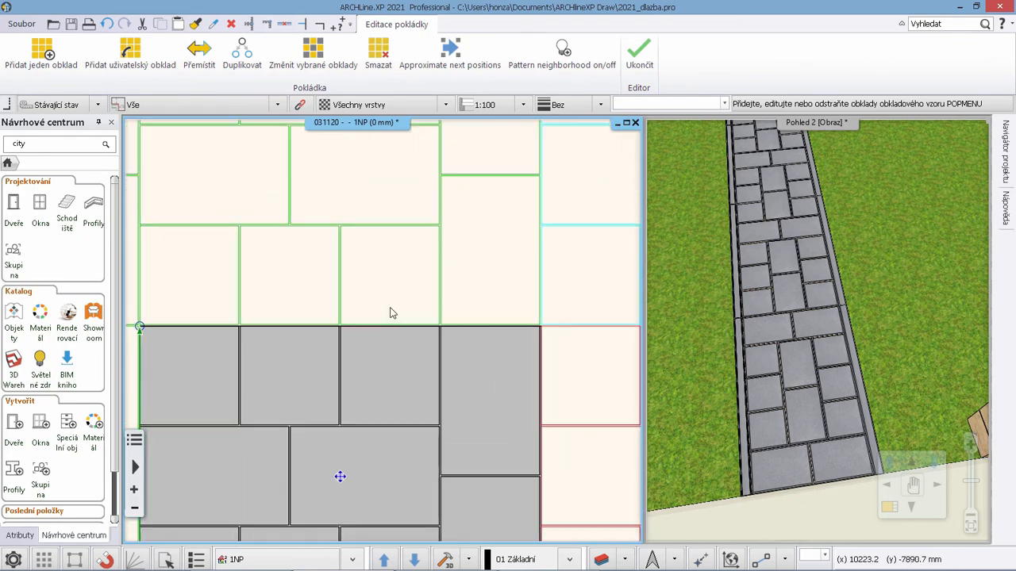
scroll(392, 320, "down", 3)
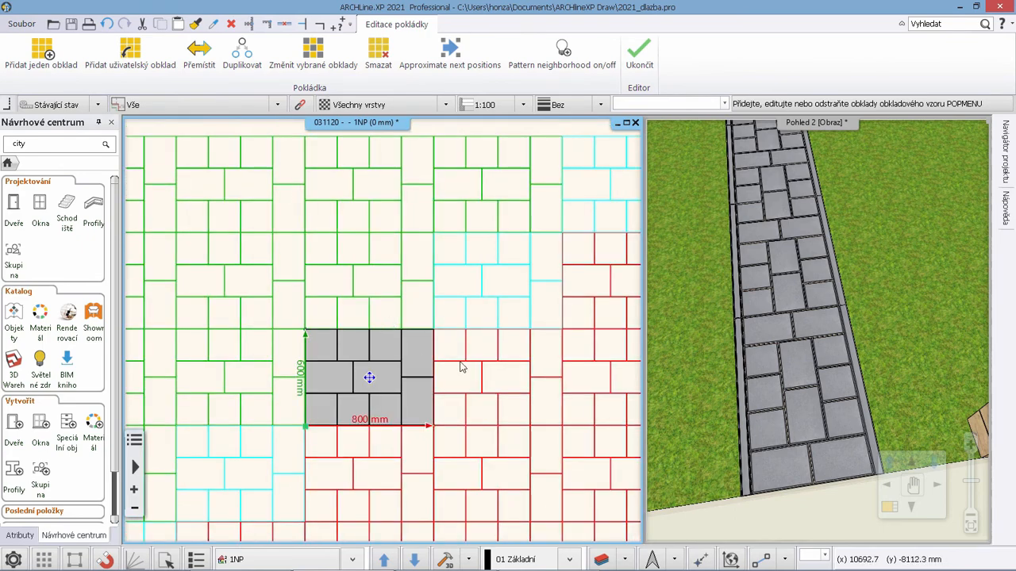
Try offsetting the neighbouring pattern repeats with the Approximate next positions command
scroll(463, 368, "down", 1)
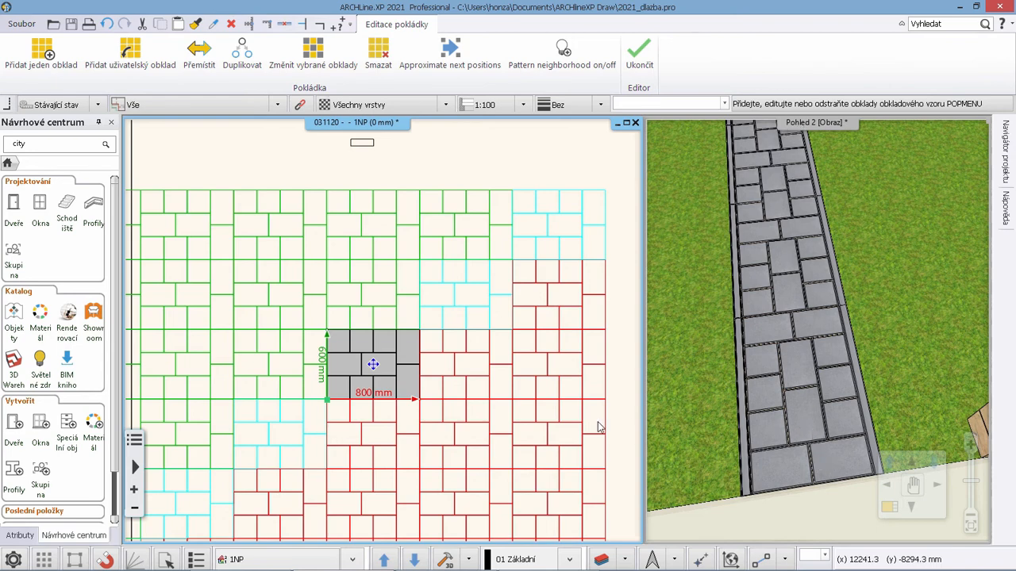
left_click(450, 52)
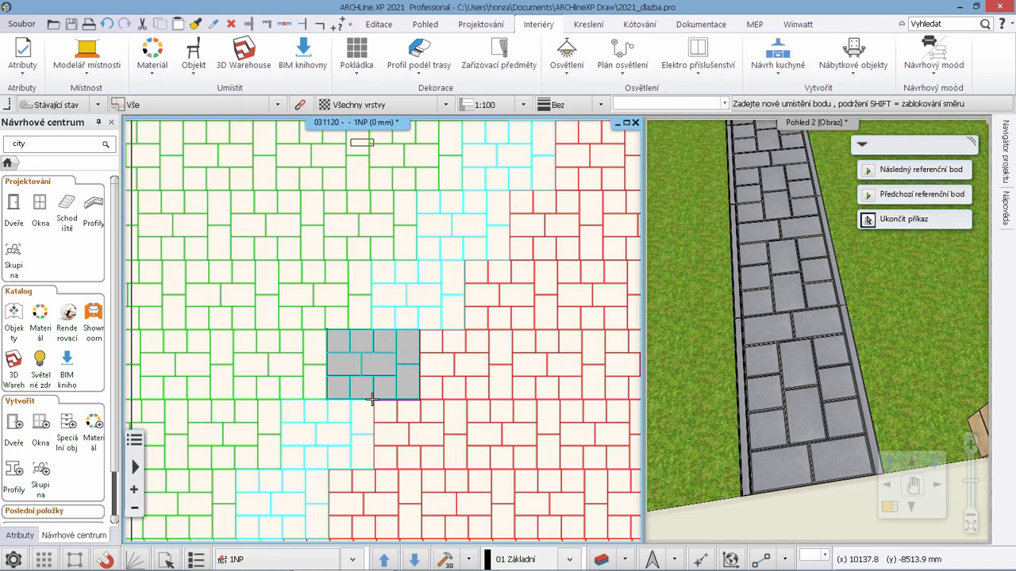
left_click(447, 410)
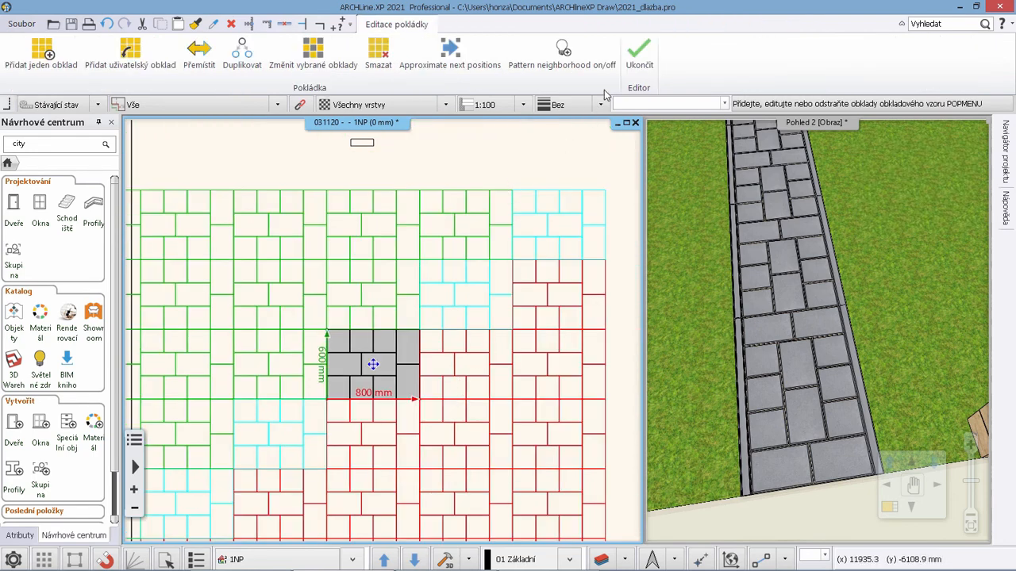
Finish the pattern and save it to the library as "Citytop vzor 1" in category VLASTNÍ, with semmelrock as subcategory and manufacturer
left_click(643, 59)
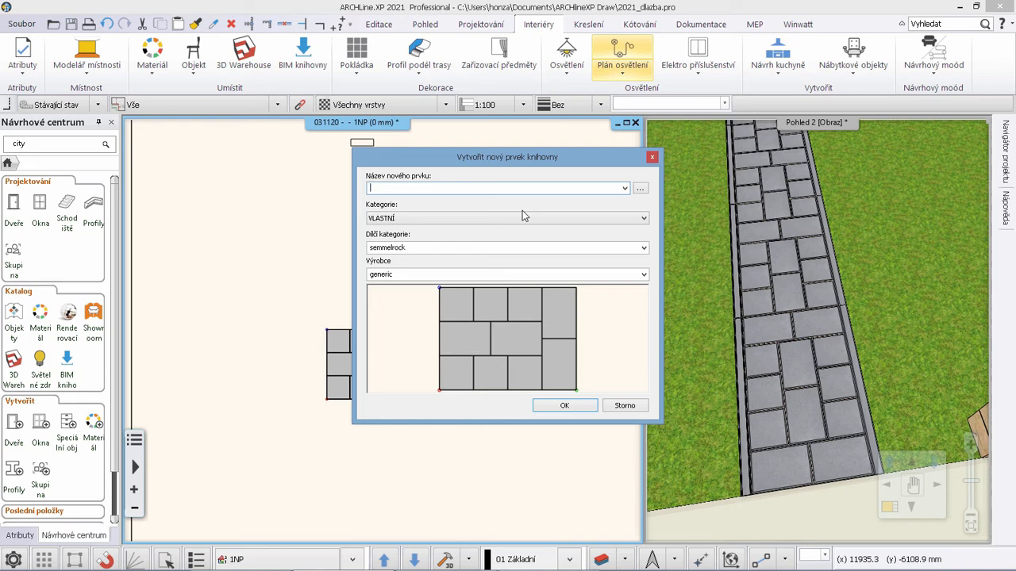
type("Citytop vzor 1")
left_click(393, 248)
key("ctrl+c")
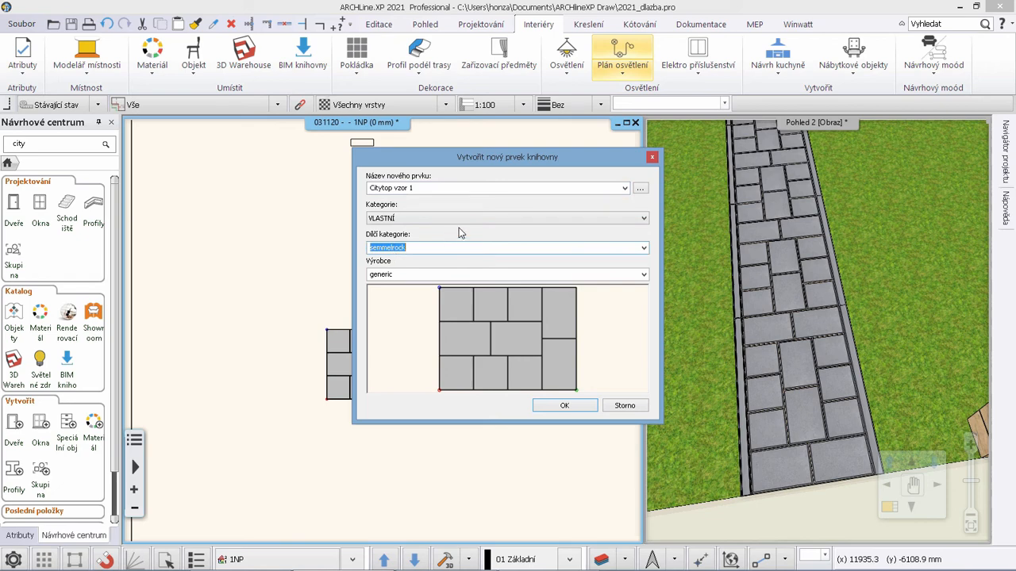
double_click(385, 273)
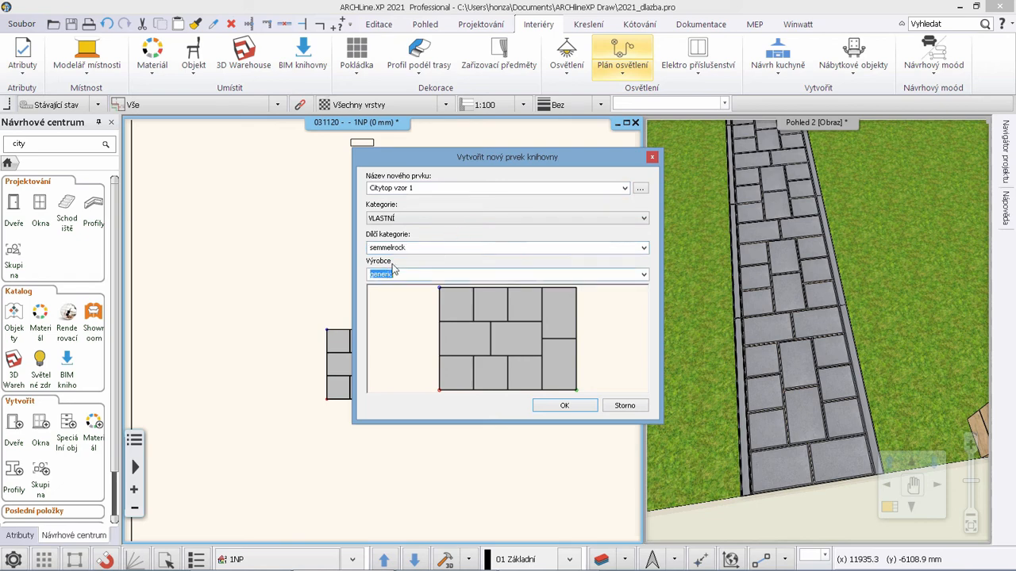
key("ctrl+v")
left_click(624, 407)
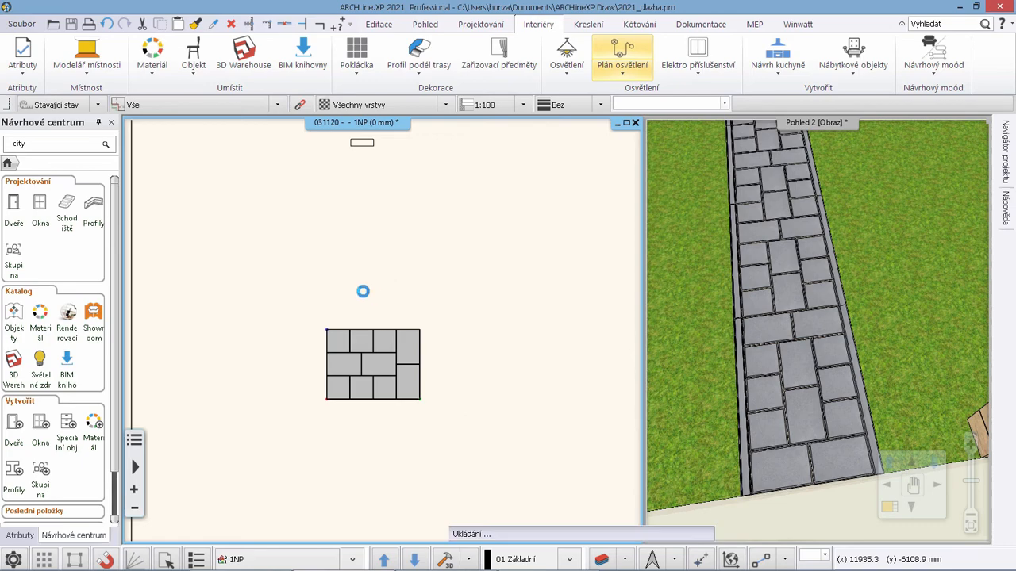
Reopen the tiling of the upper of the two horizontal paths for editing and delete all tiles between its borders
scroll(321, 284, "down", 3)
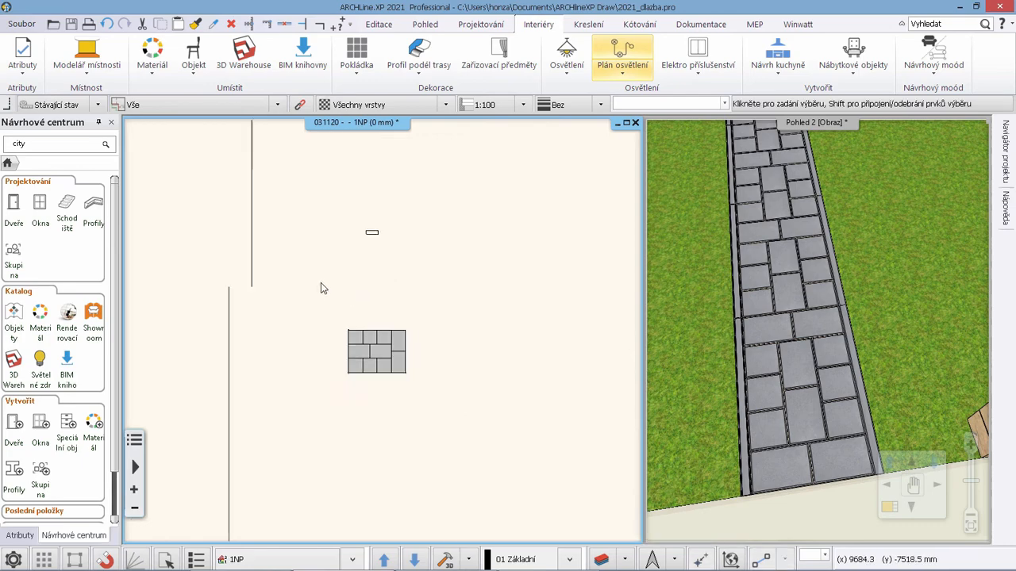
scroll(327, 285, "down", 3)
scroll(302, 344, "up", 5)
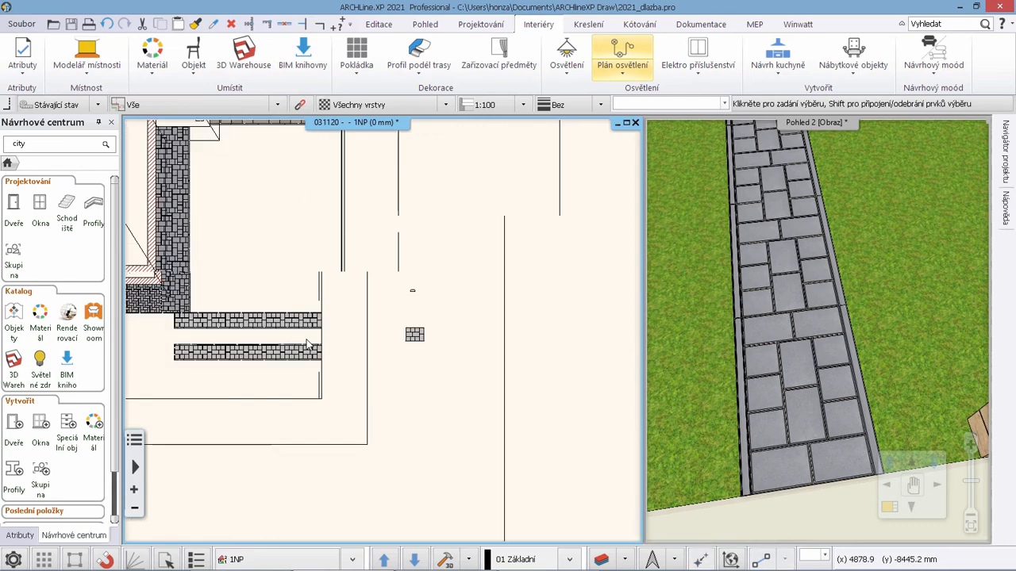
scroll(413, 294, "up", 4)
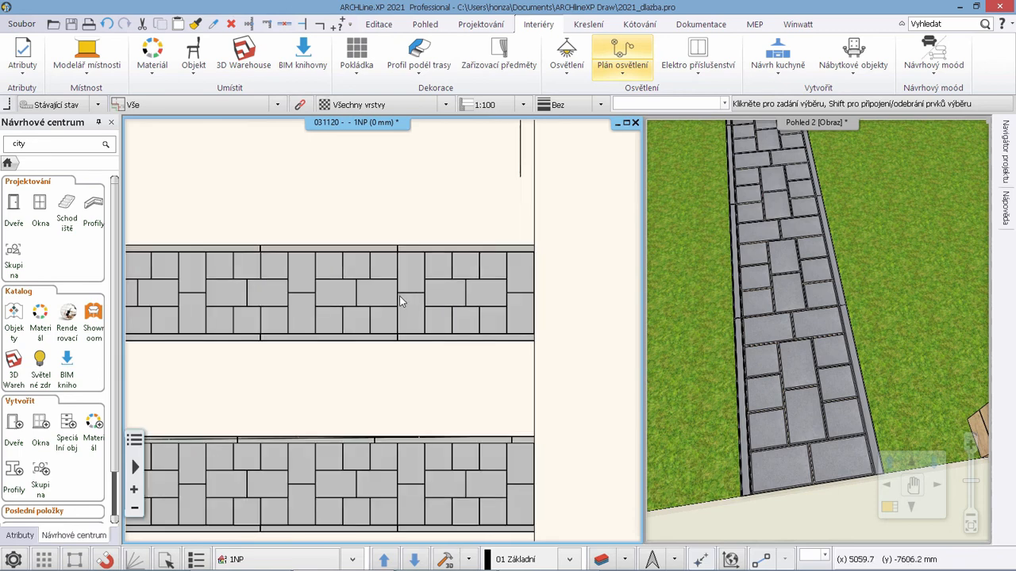
right_click(401, 300)
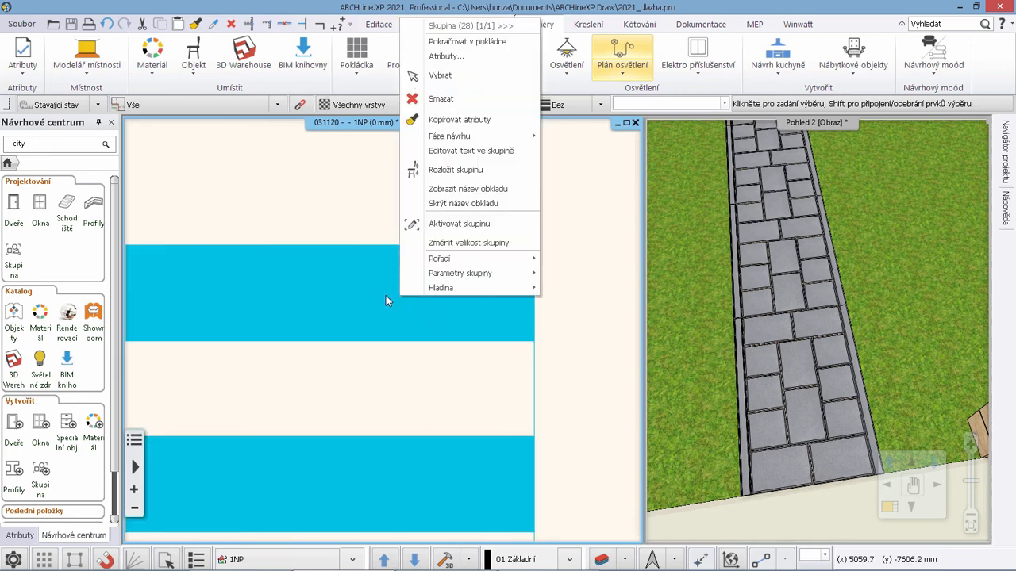
left_click(459, 41)
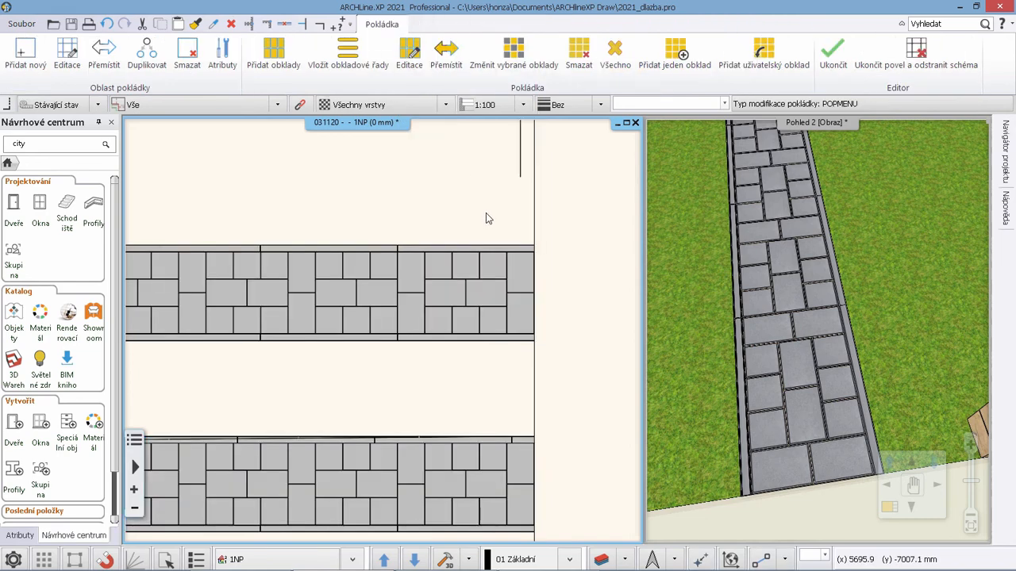
left_click(617, 56)
left_click(445, 276)
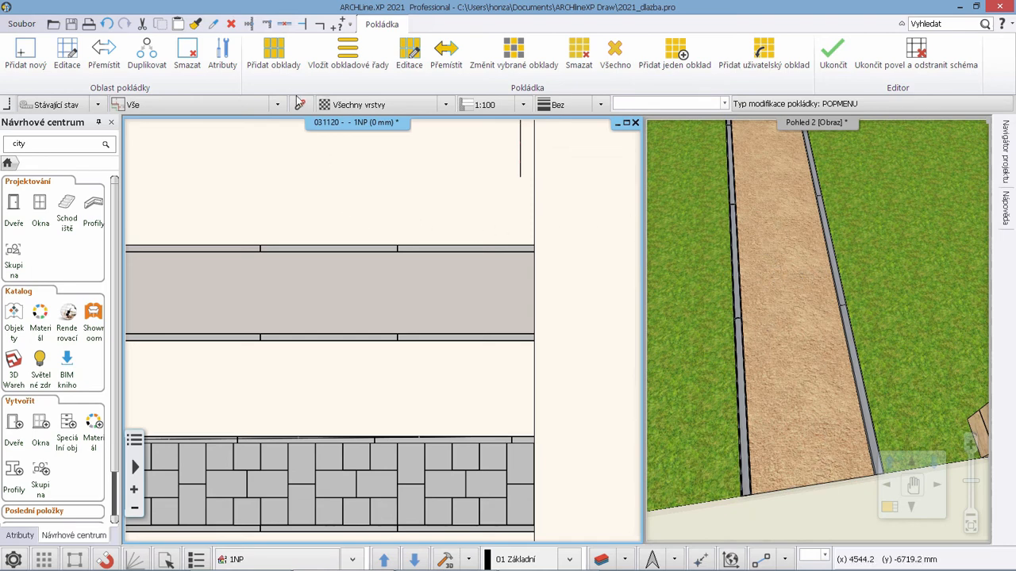
Start adding tiles to the emptied upper path, set the tiling type to Obkladový vzor and check the available patterns in the library
left_click(278, 54)
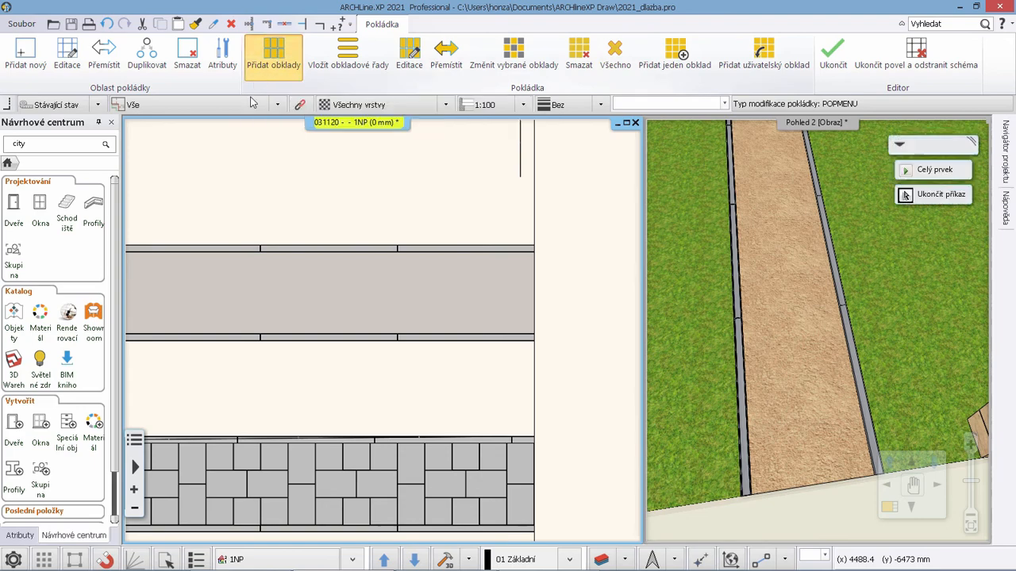
left_click(337, 297)
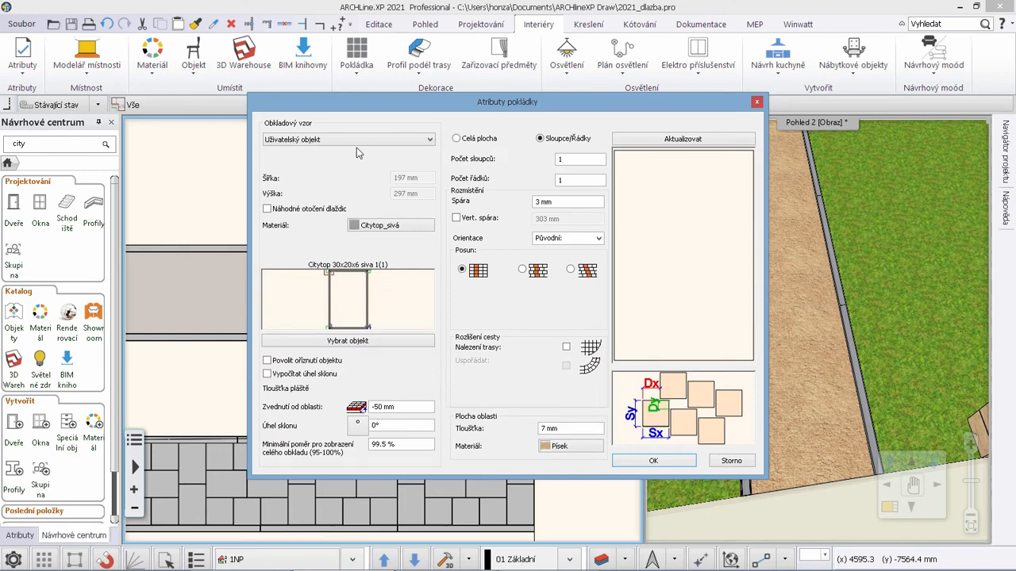
left_click(362, 139)
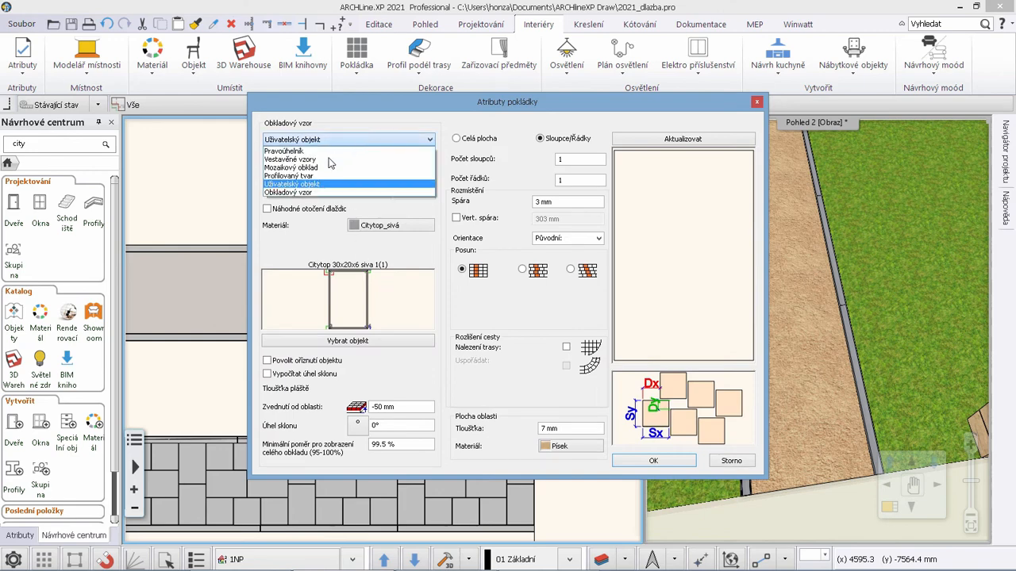
left_click(317, 193)
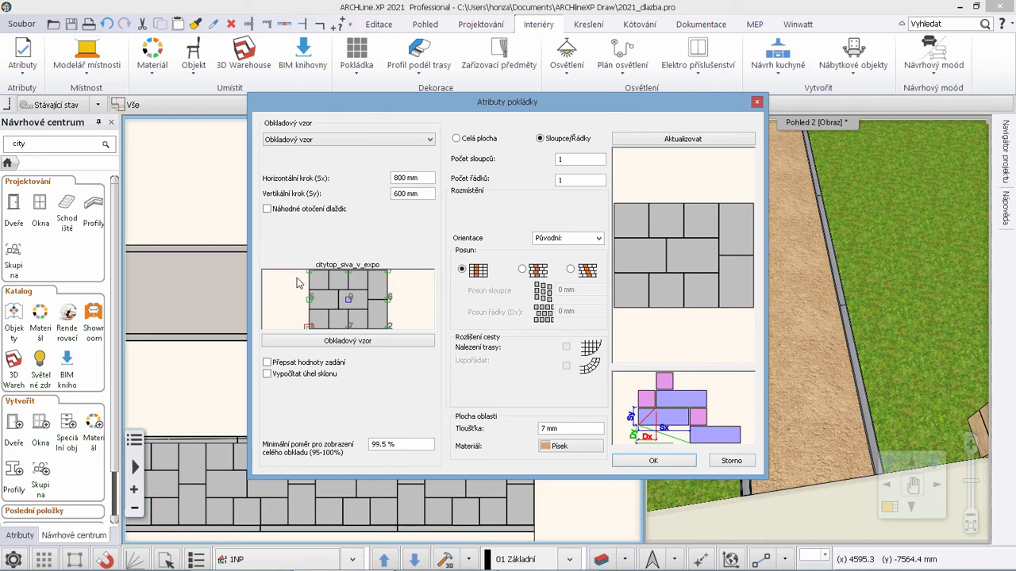
left_click(389, 342)
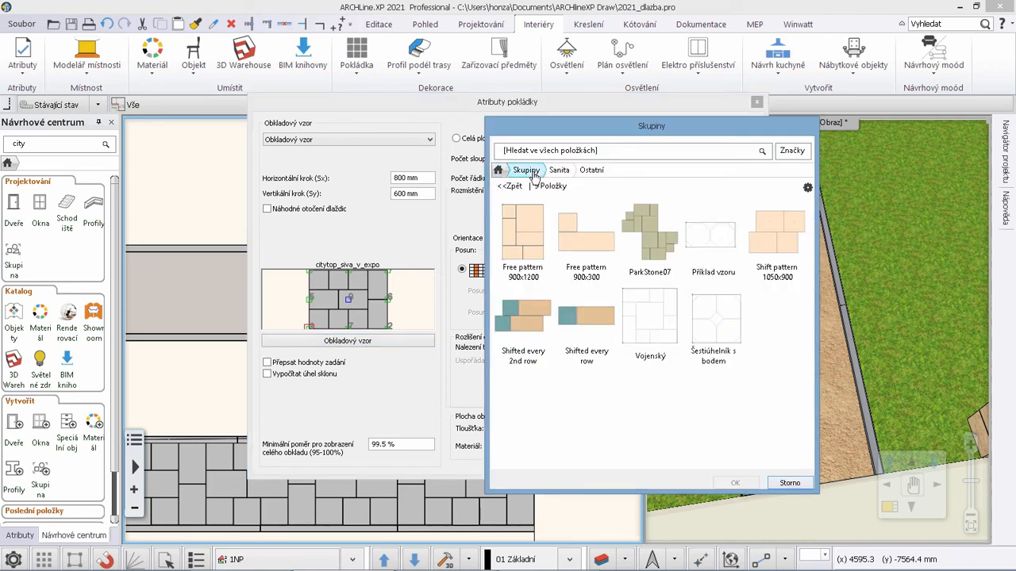
left_click(790, 482)
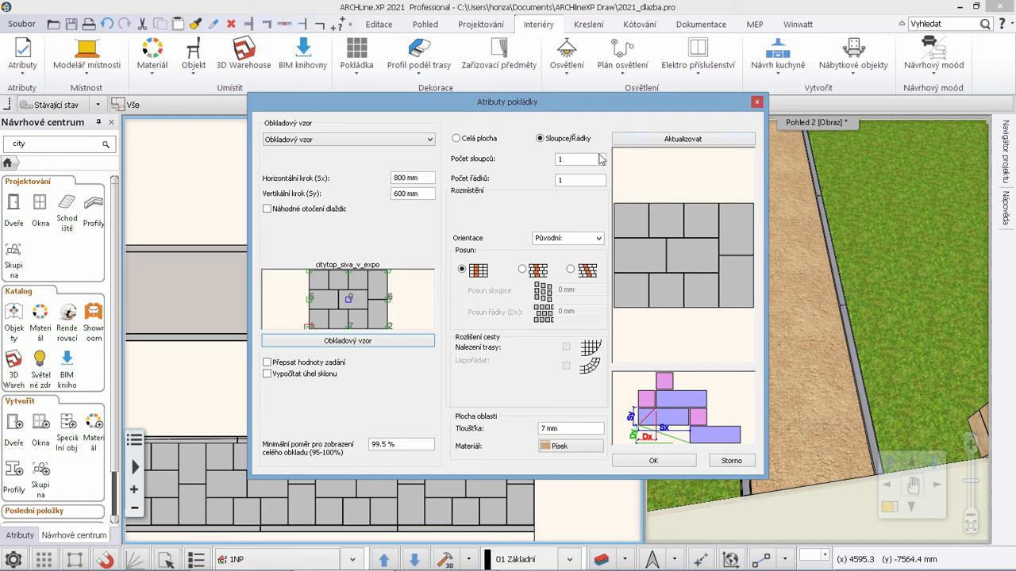
Set the citytop_siva_v_expo pattern layout to 0 columns and 1 row, refresh the preview and accept the tiling attributes
left_click(559, 159)
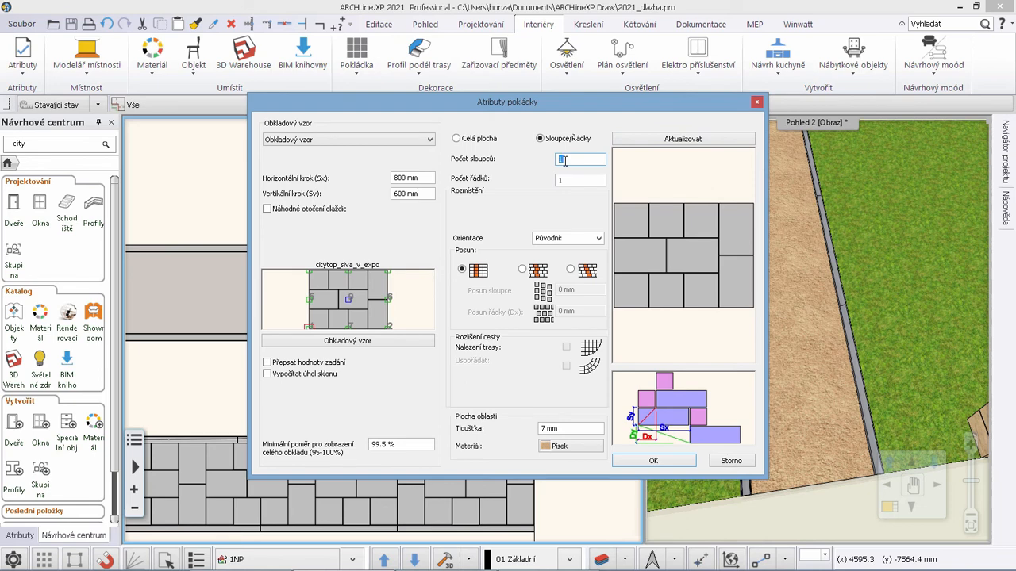
type("0")
left_click(670, 140)
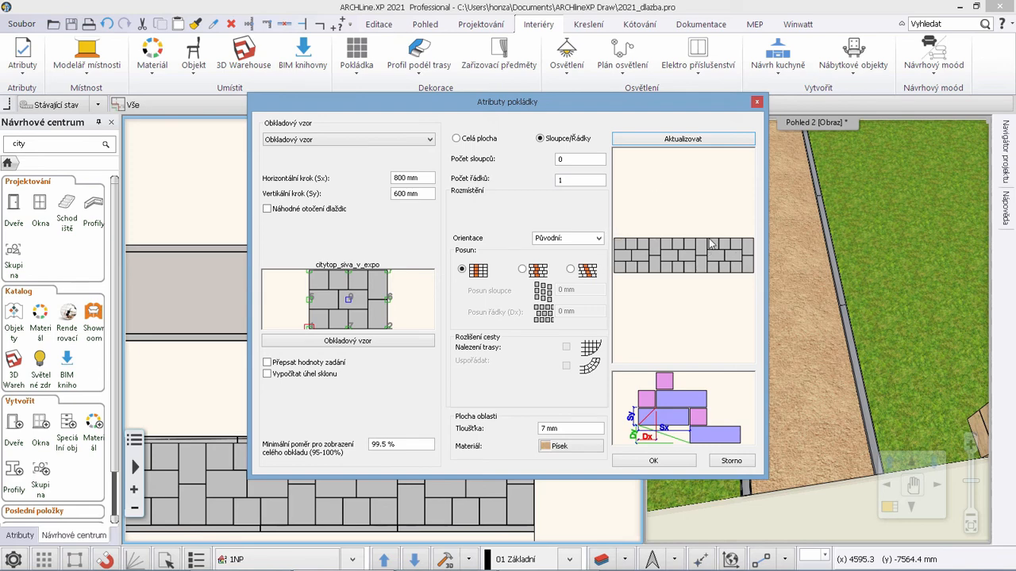
left_click(652, 462)
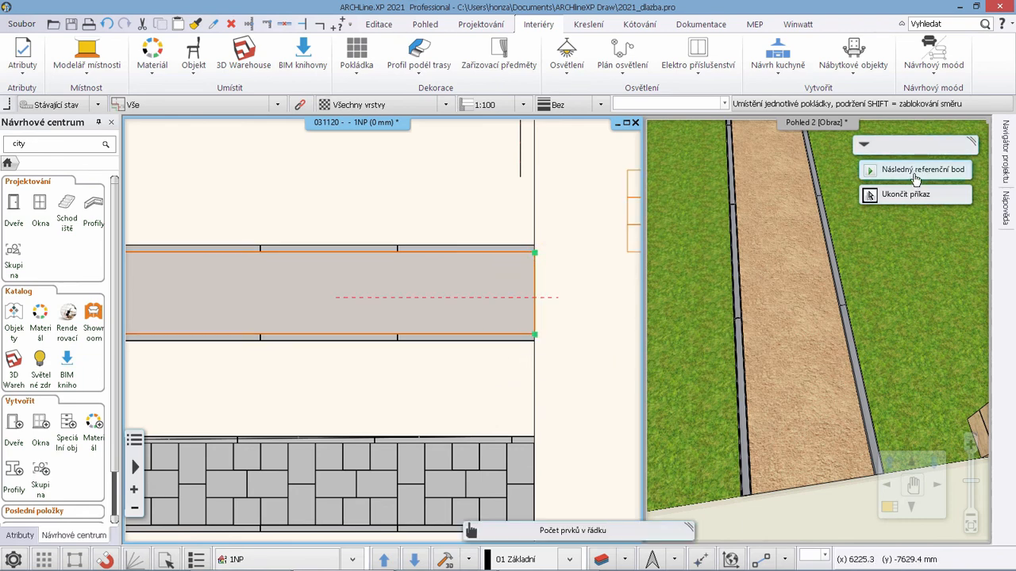
Place the pattern row from the lower inner corner at the path's right end, aligned horizontally, and finish the tiling edit
left_click(534, 334)
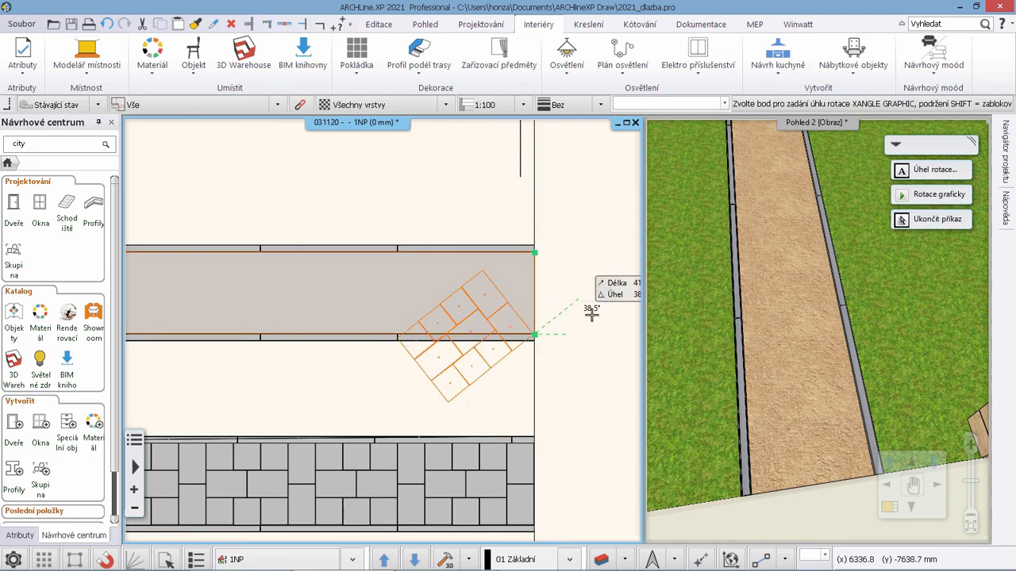
left_click(611, 338)
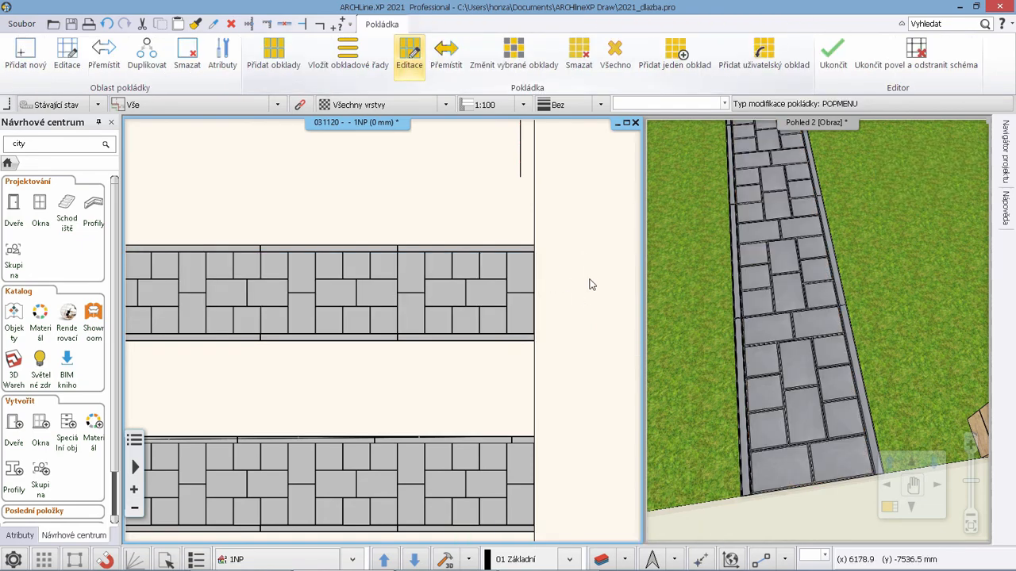
left_click(835, 53)
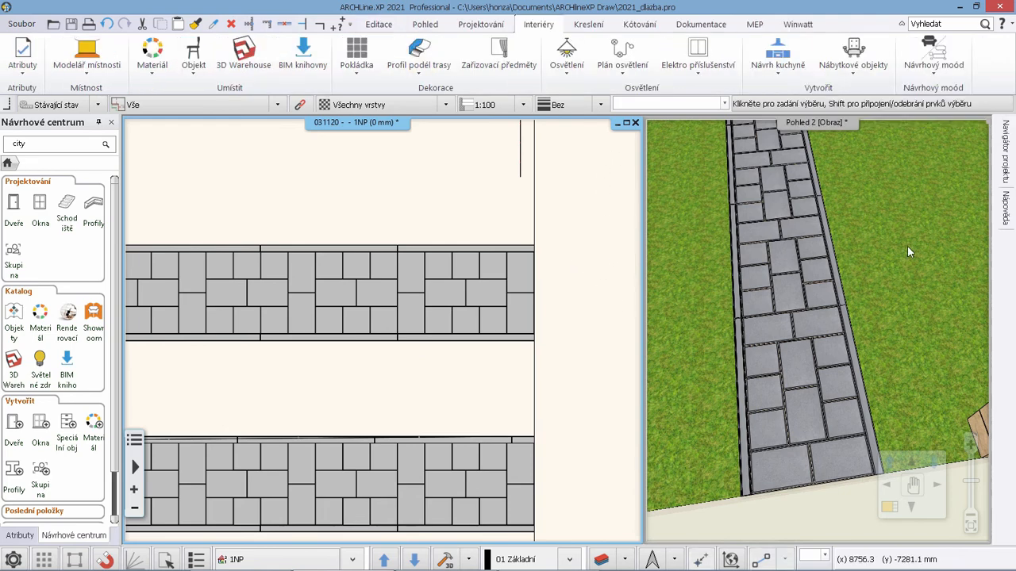
Enlarge the 3D view and examine the two Citytop-paved paths and the nearby stone wall from several viewpoints
left_click(911, 315)
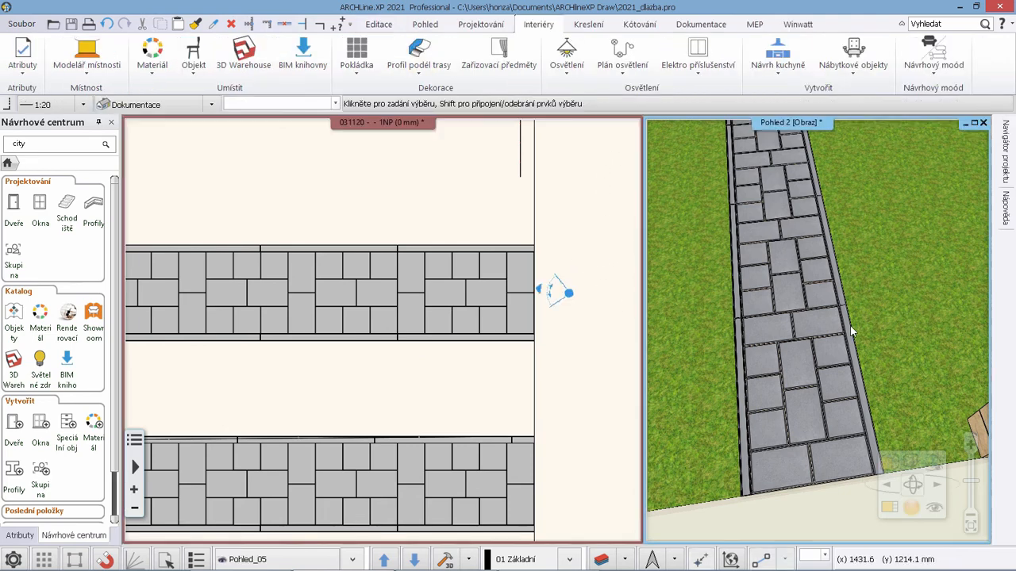
left_click(889, 508)
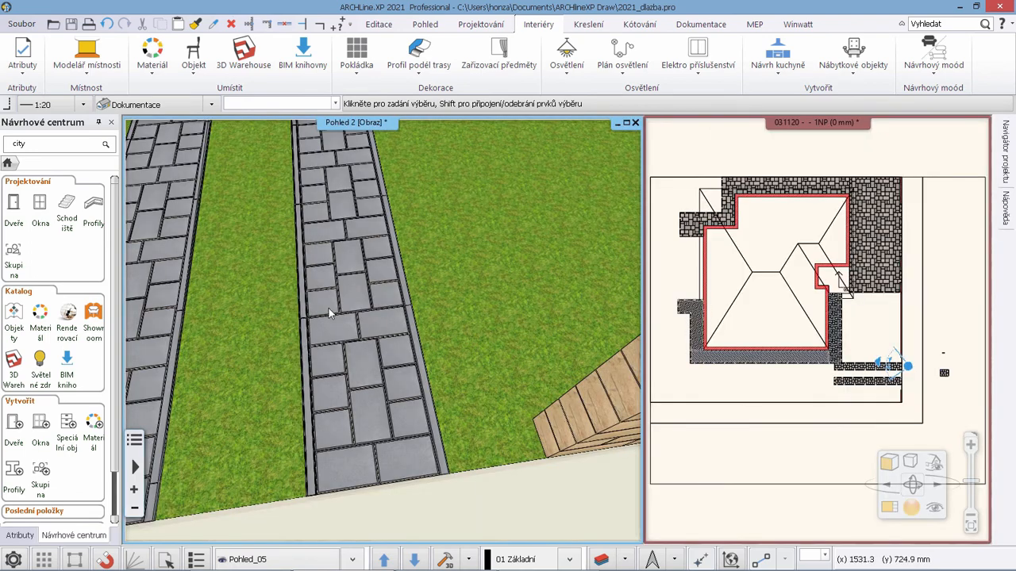
middle_click_drag(274, 405, 432, 399)
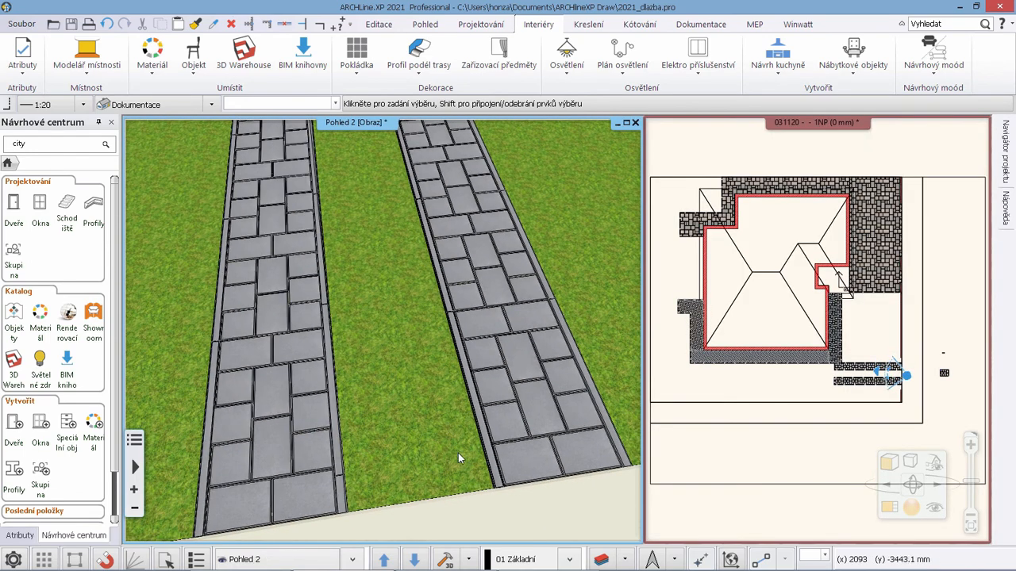
mouse_move(457, 450)
middle_mouse_down()
mouse_move(458, 413)
mouse_move(452, 436)
mouse_move(370, 381)
mouse_move(242, 379)
middle_mouse_up()
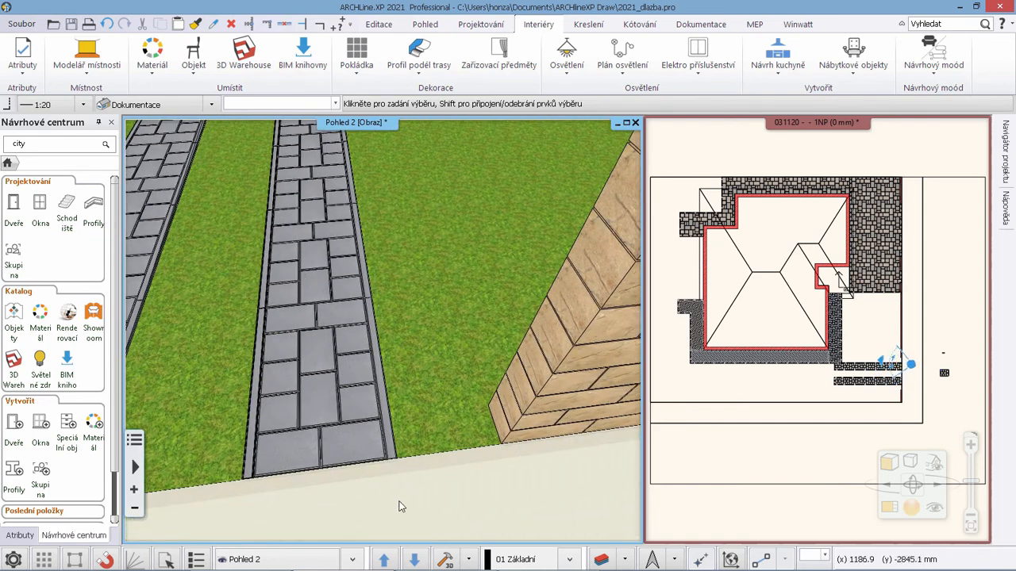
left_click(414, 560)
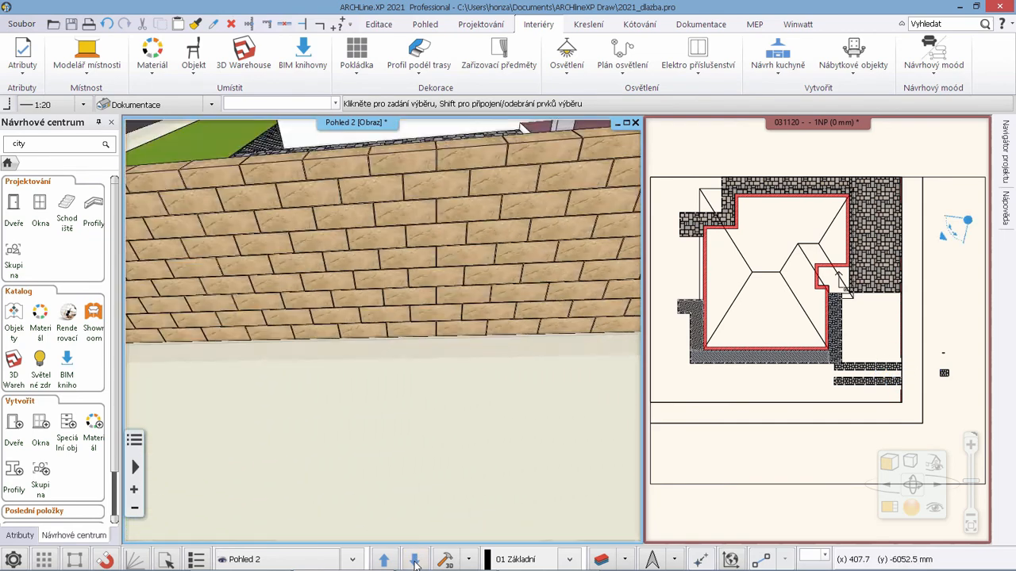
mouse_move(462, 512)
middle_mouse_down()
mouse_move(478, 480)
mouse_move(477, 445)
middle_mouse_up()
mouse_move(481, 277)
middle_mouse_down()
mouse_move(444, 325)
mouse_move(453, 325)
mouse_move(402, 437)
mouse_move(442, 367)
mouse_move(384, 401)
middle_mouse_up()
middle_click_drag(428, 369, 484, 331)
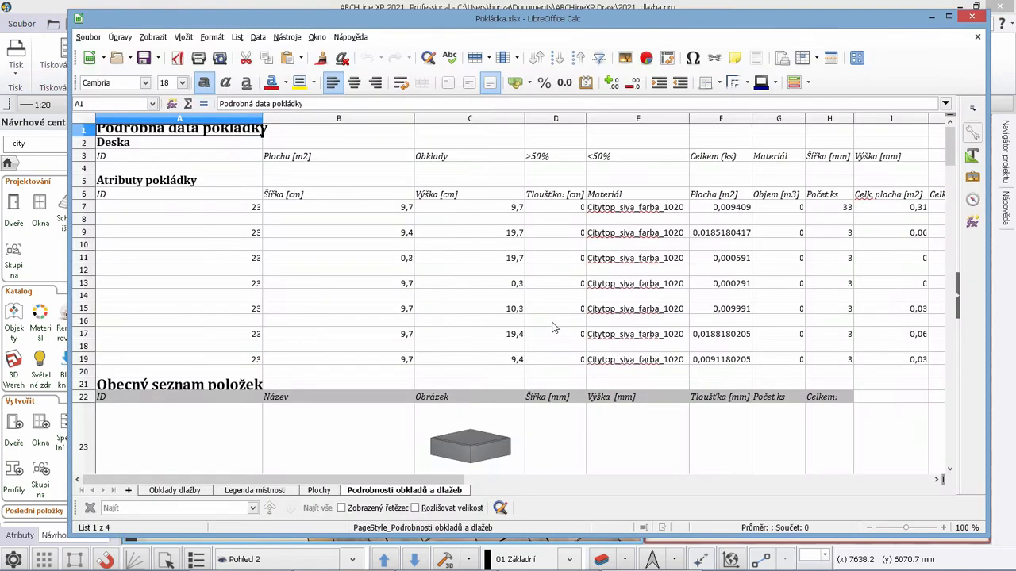
In LibreOffice Calc, review the general item list on the Podrobnosti obkladů a dlažeb sheet of Pokládka.xlsx
scroll(549, 324, "down", 8)
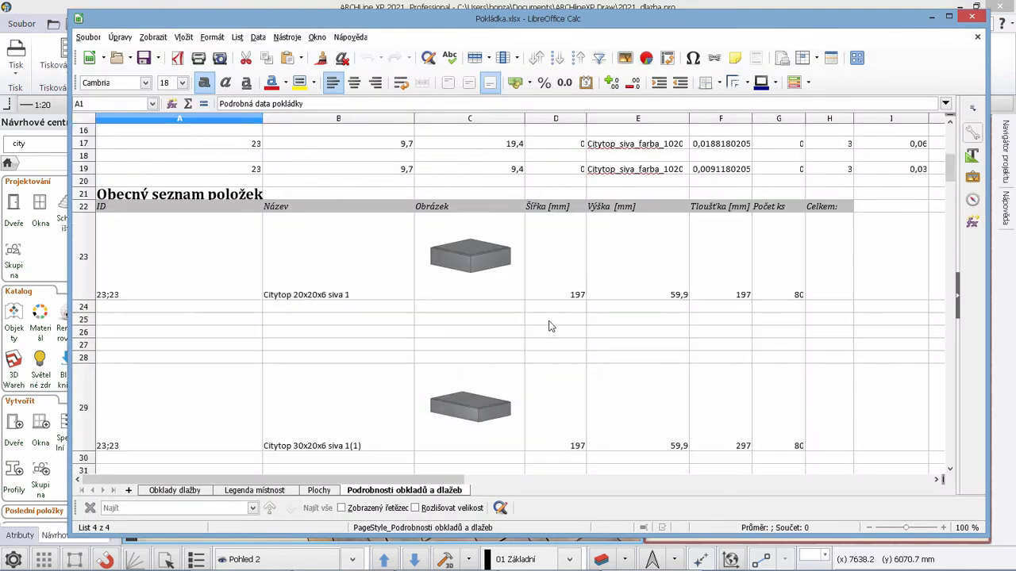
scroll(548, 325, "down", 6)
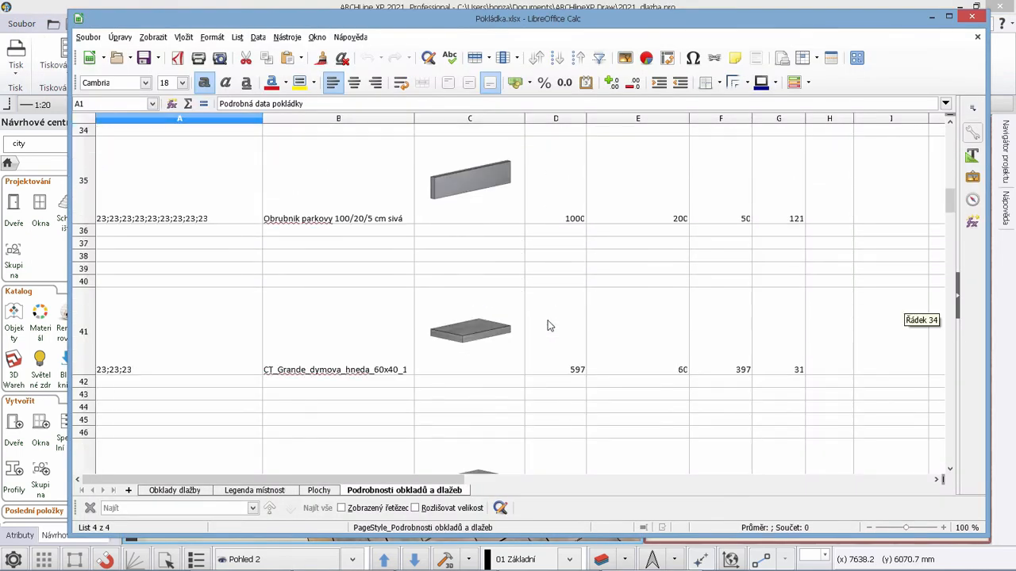
scroll(548, 326, "down", 9)
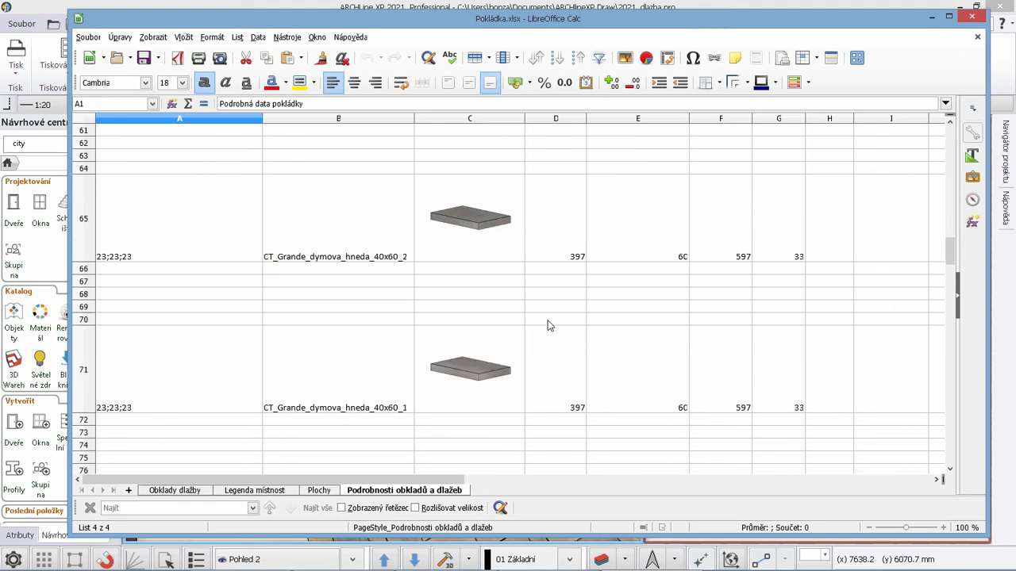
scroll(549, 326, "down", 7)
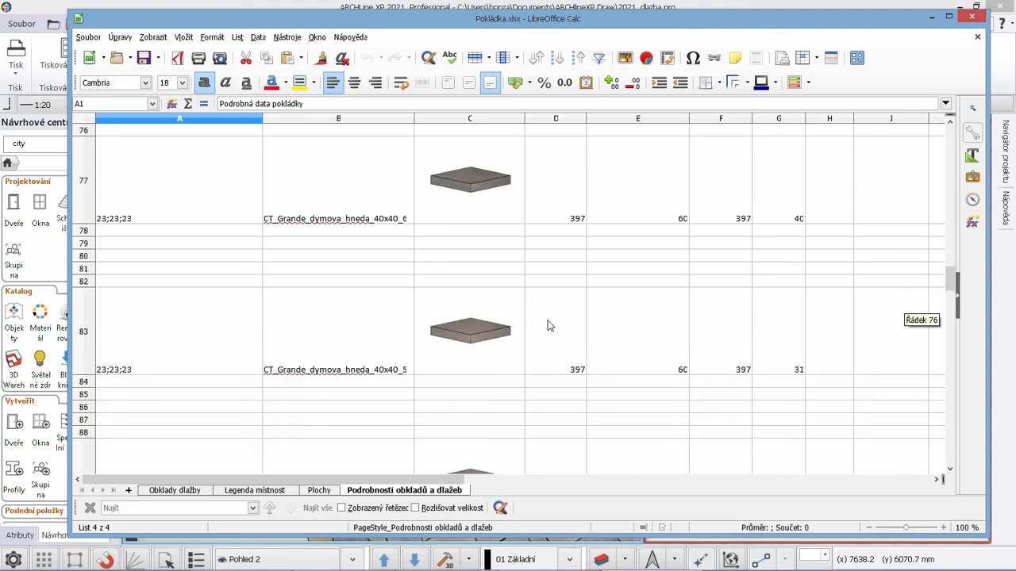